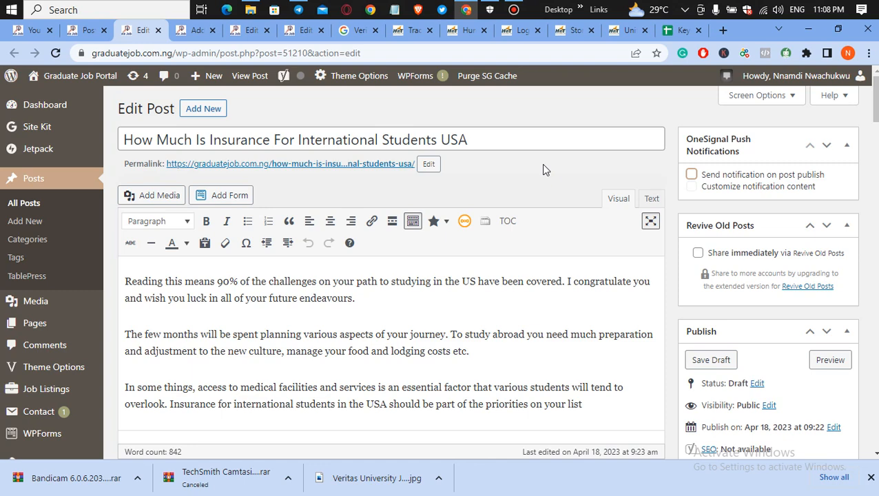
Step: Review the draft post's body text and the wording of its title for a suitable focus keyphrase
left_click(572, 285)
scroll(873, 104, "down", 5)
scroll(392, 276, "down", 15)
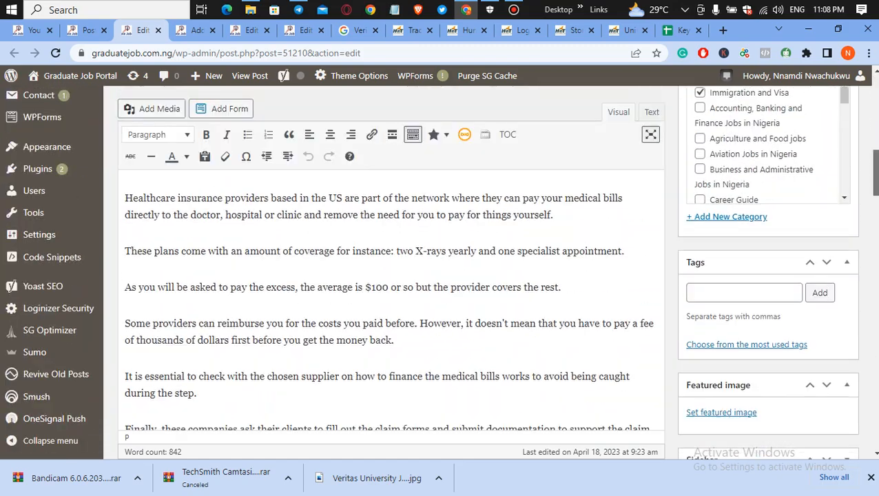
left_click_drag(875, 301, 868, 96)
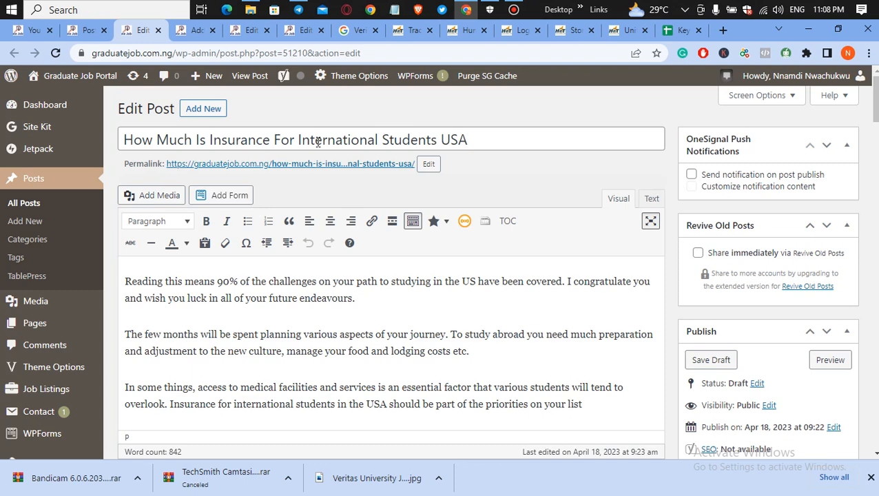
double_click(231, 138)
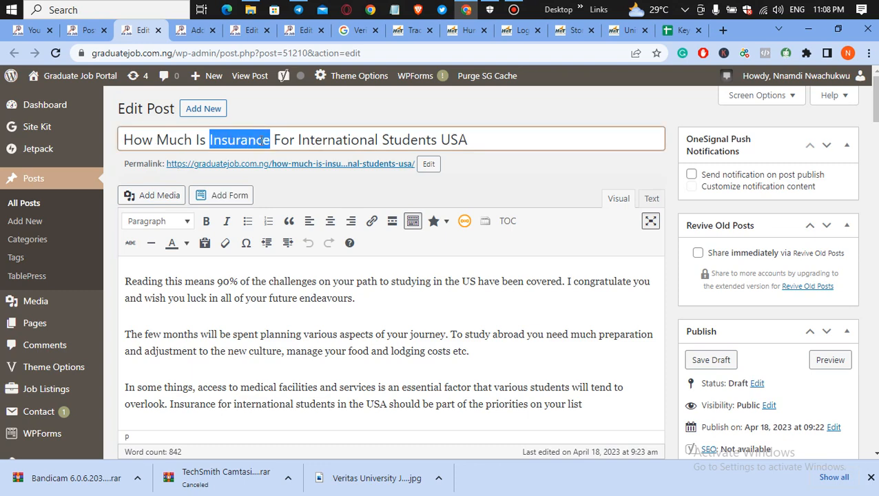
left_click(229, 135)
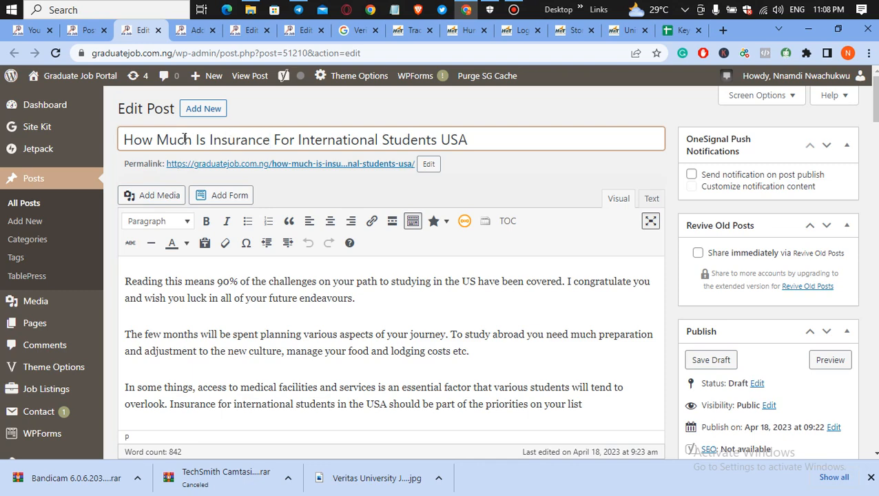
mouse_move(123, 140)
left_mouse_down()
mouse_move(474, 144)
mouse_move(118, 138)
left_mouse_up()
left_click(479, 138)
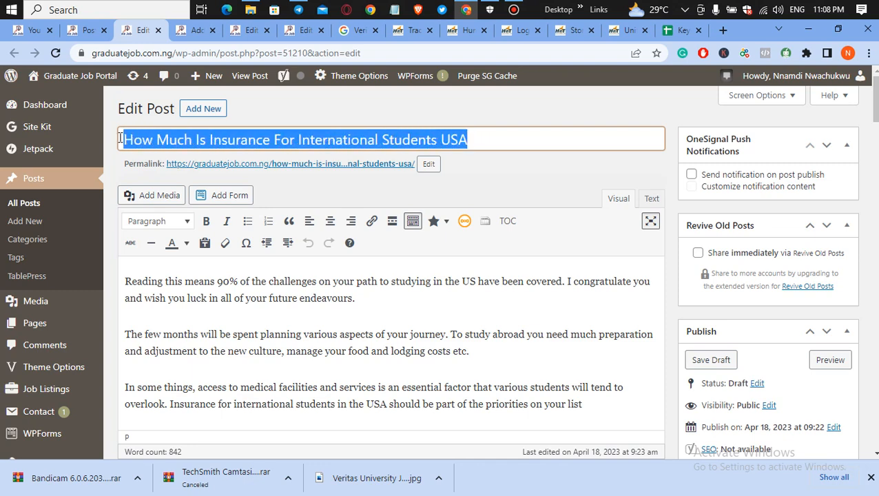
left_click(232, 140)
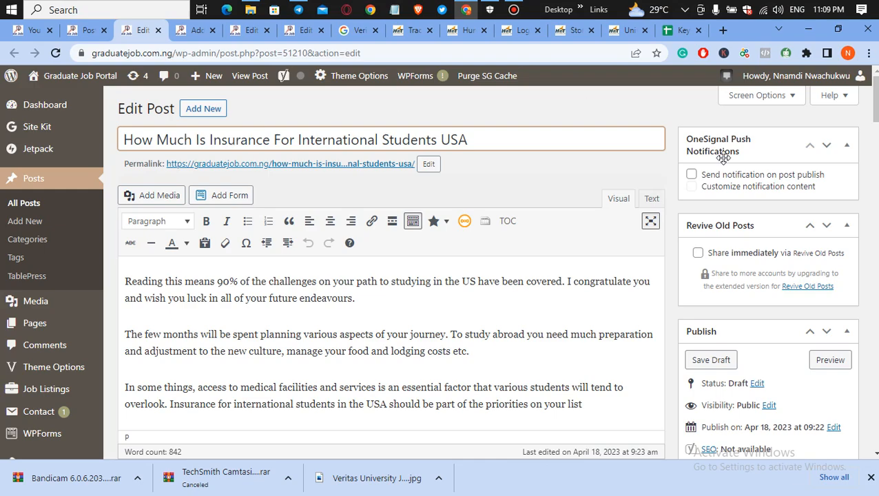
Step: Set the post's Yoast SEO focus keyphrase to "International Student Insurance"
scroll(722, 157, "down", 15)
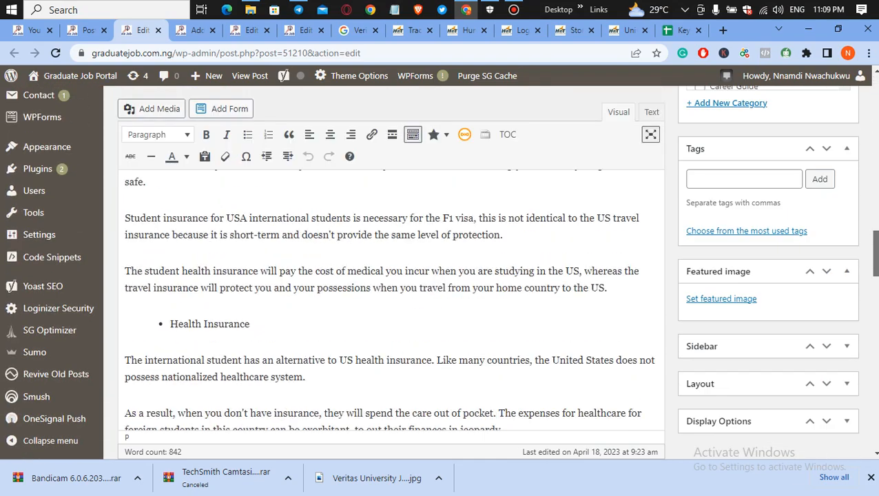
scroll(293, 319, "down", 5)
scroll(292, 319, "up", 3)
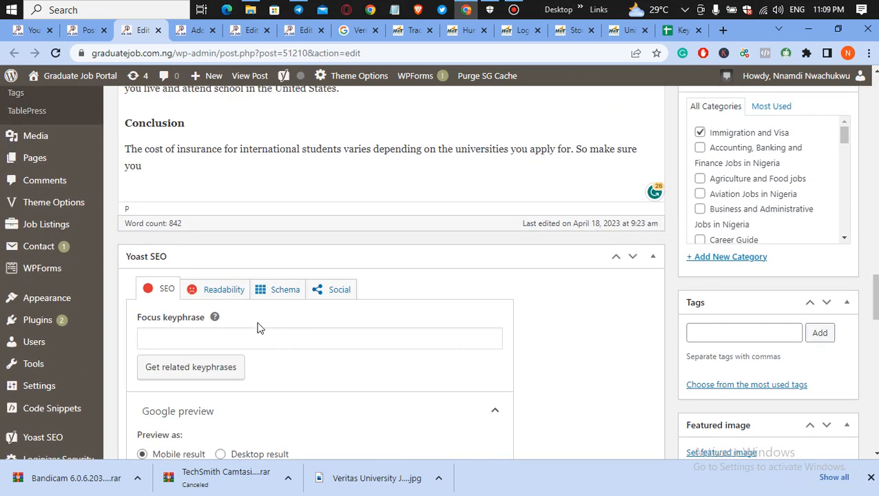
left_click(185, 343)
type("International Student Insurance")
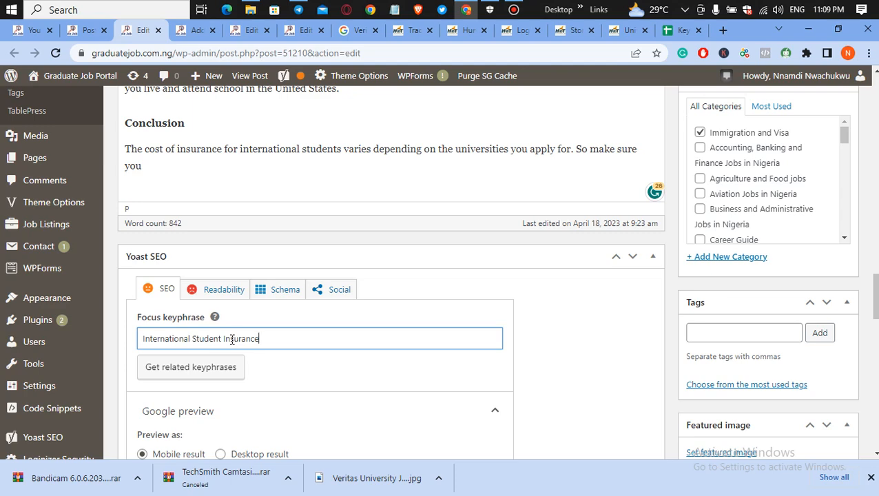
Step: Compare the post title with the focus keyphrase, and search Google for "International Student Insurance" in a new tab
left_click_drag(872, 296, 873, 103)
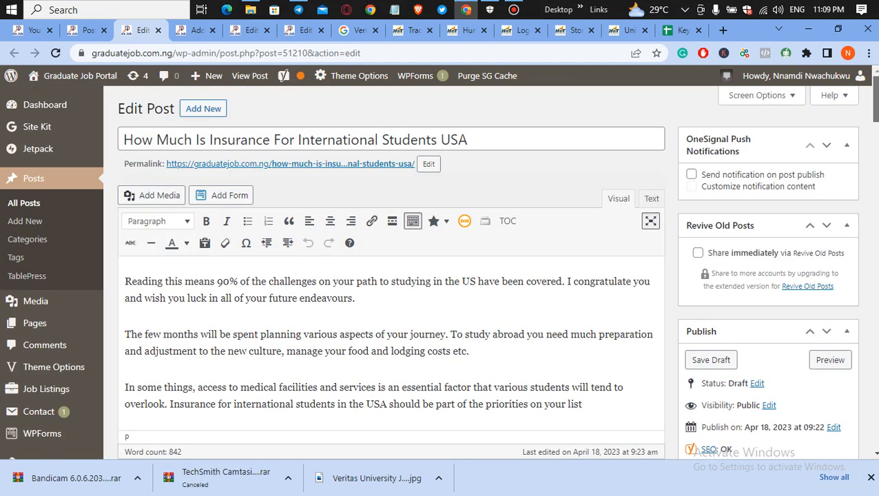
left_click(411, 139)
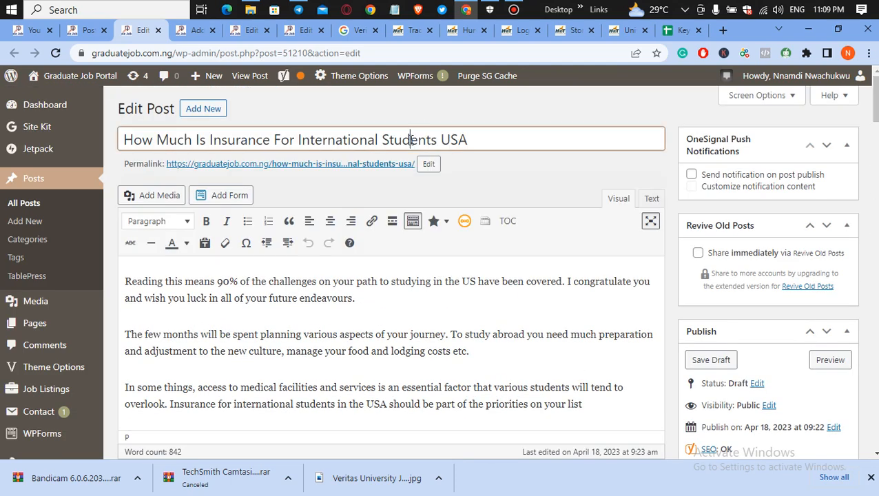
left_click_drag(876, 100, 875, 288)
left_click(230, 416)
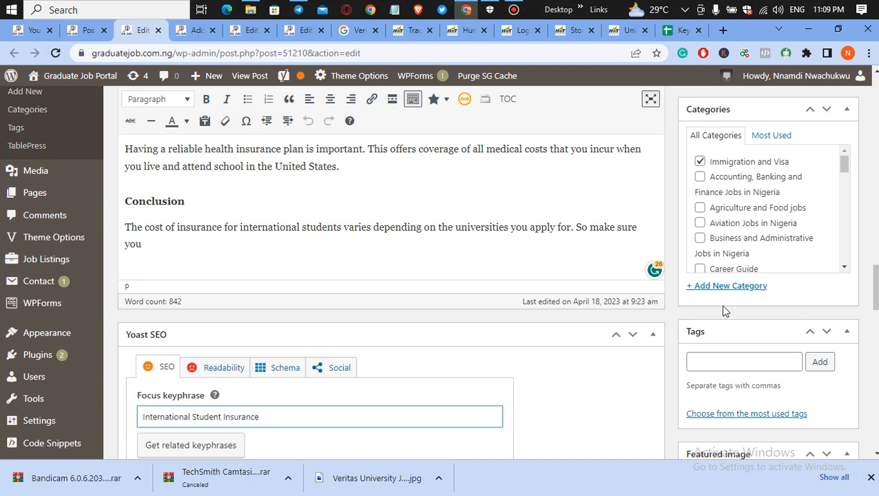
left_click(723, 31)
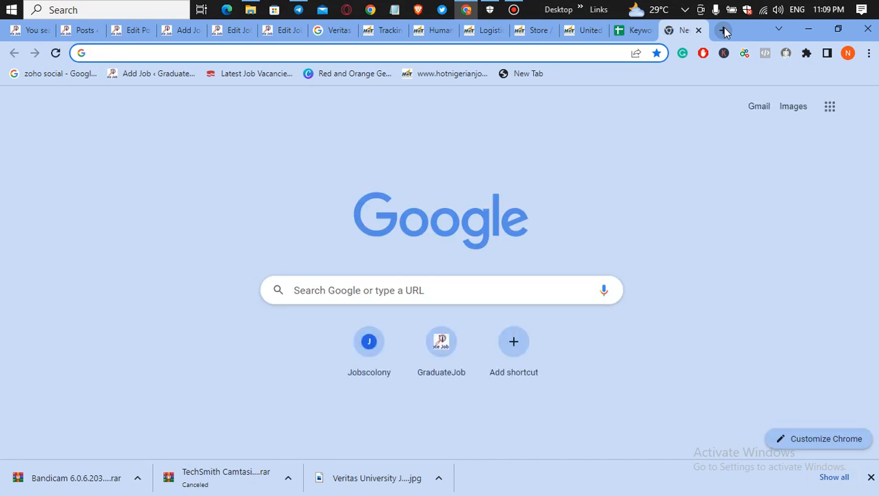
type("International Student Insurance")
key("Return")
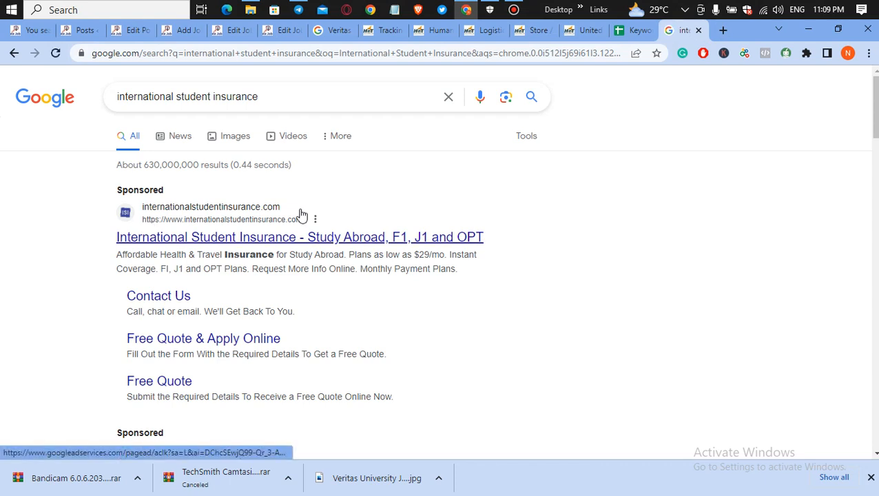
left_click_drag(304, 223, 318, 210)
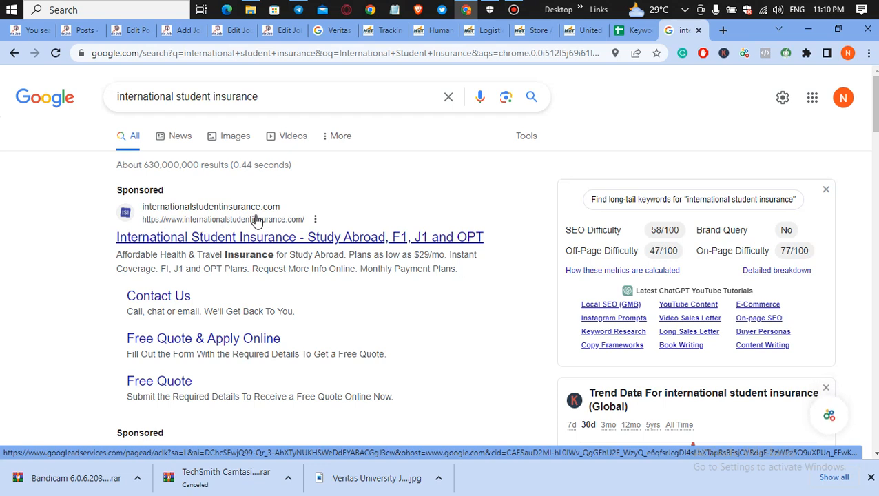
Step: Return to the post editor and replace the Yoast SEO slug with "International Student Insurance"
left_click(140, 32)
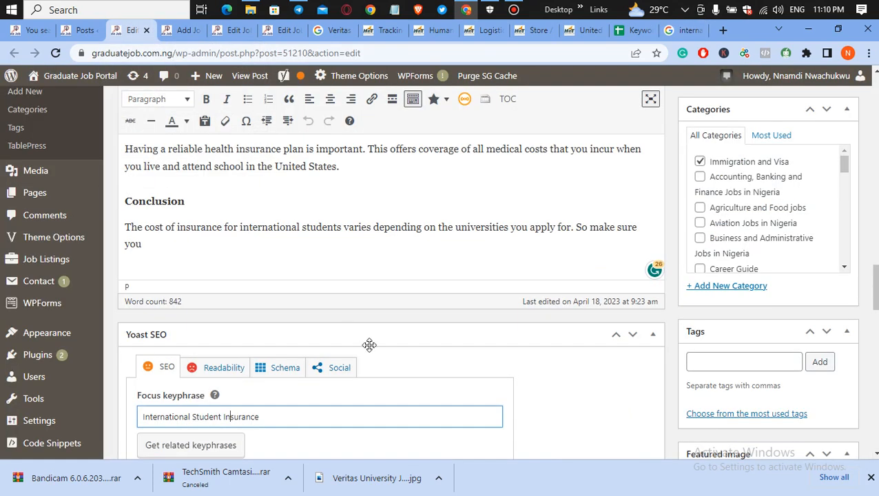
scroll(245, 173, "up", 5)
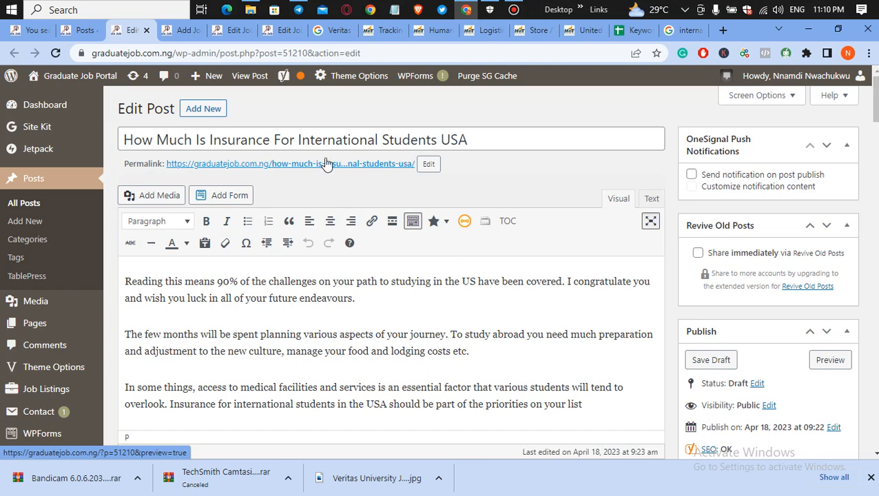
left_click_drag(875, 100, 875, 328)
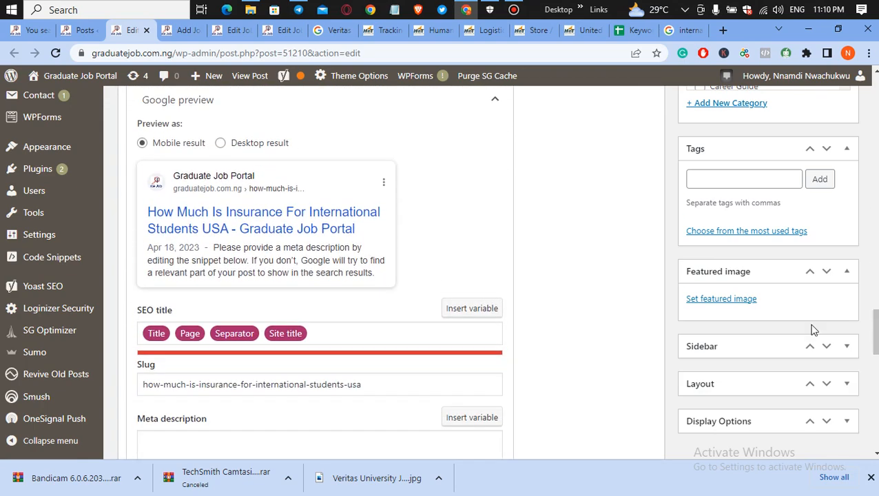
left_click(201, 384)
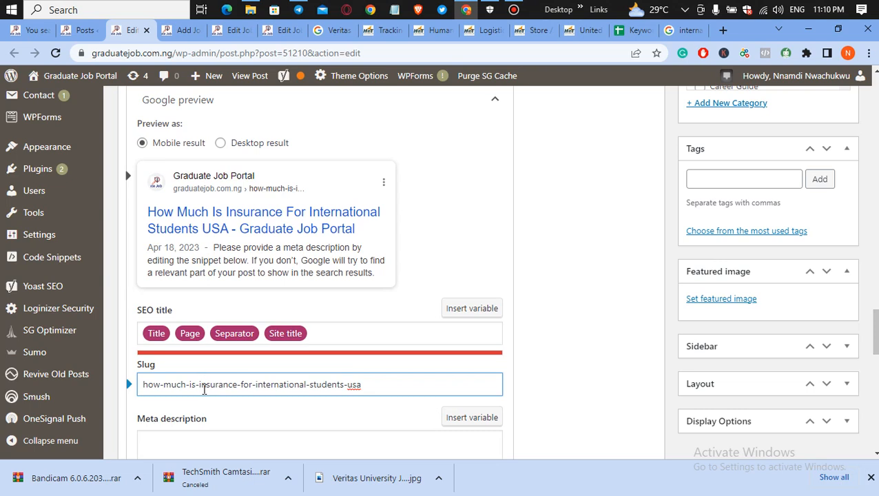
key("ctrl+a")
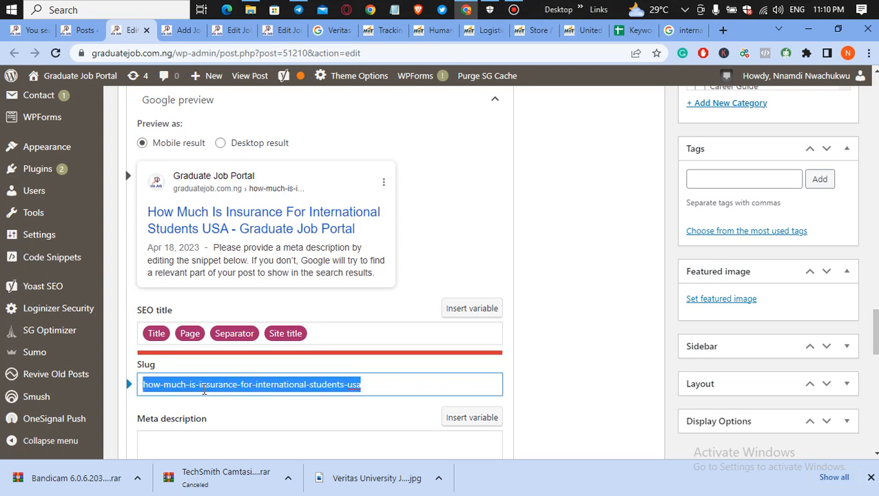
type("International Student Insurance")
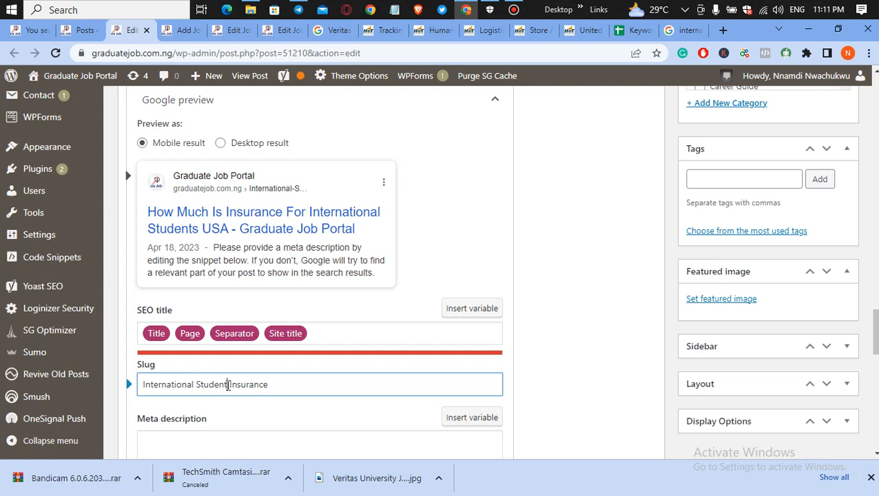
left_click_drag(228, 384, 283, 386)
key("BackSpace")
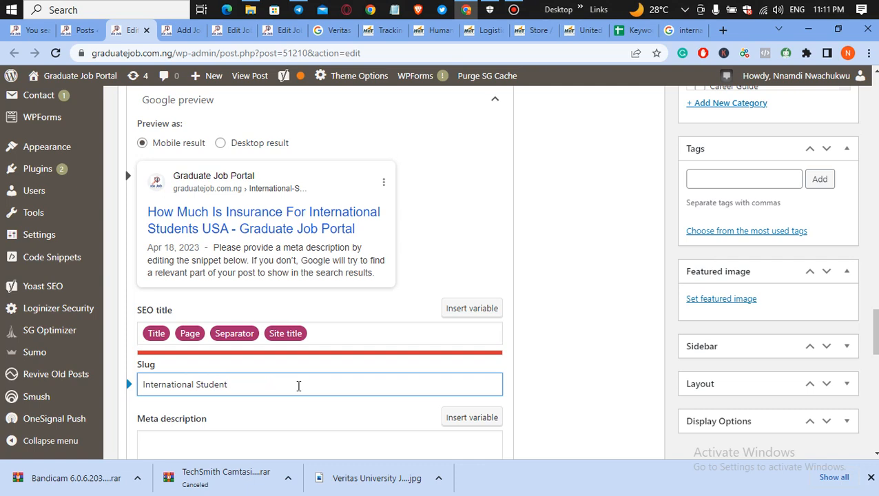
key("ctrl+z")
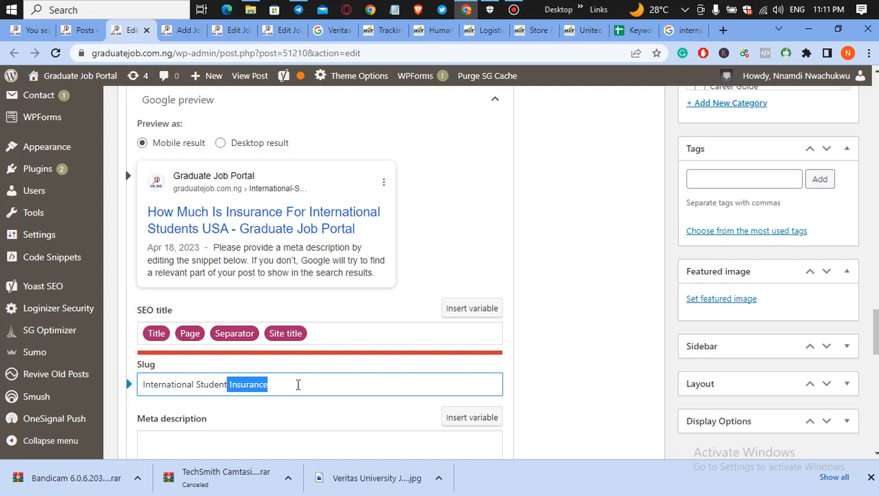
left_click(297, 385)
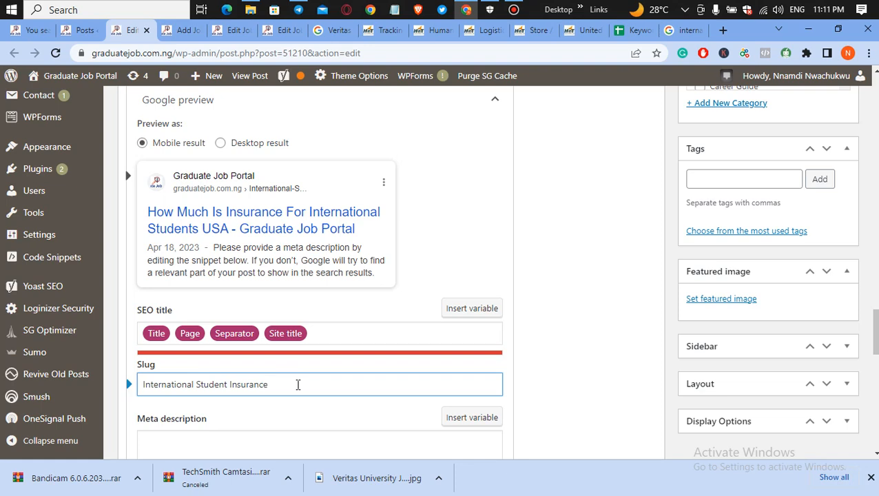
Step: Examine the Yoast meta description field and the post's opening paragraph for places to use the focus keyphrase
scroll(319, 275, "down", 2)
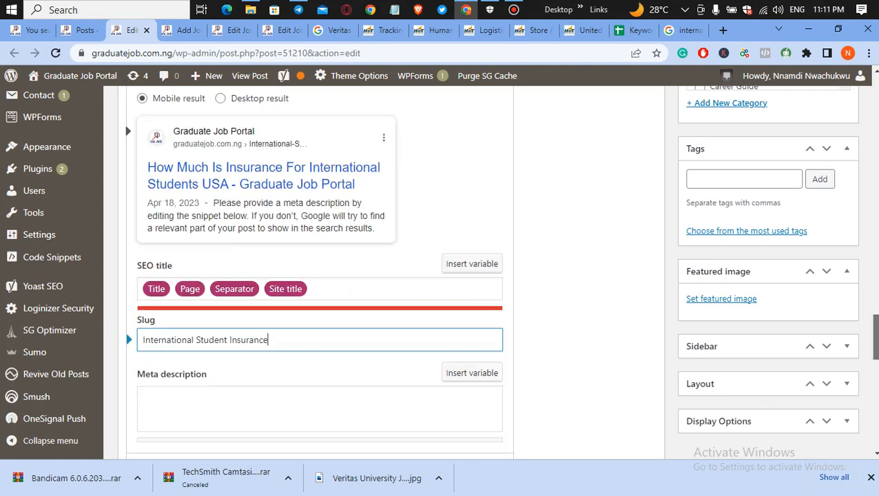
scroll(319, 275, "up", 3)
scroll(320, 275, "down", 3)
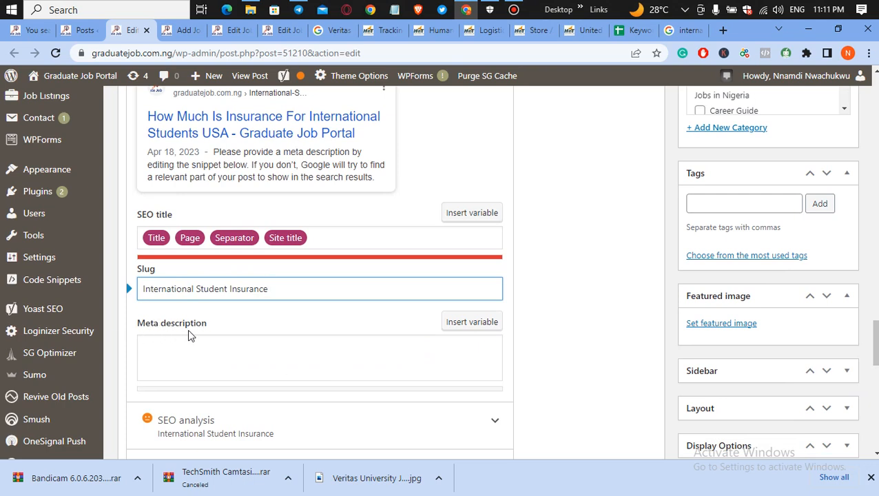
left_click(210, 354)
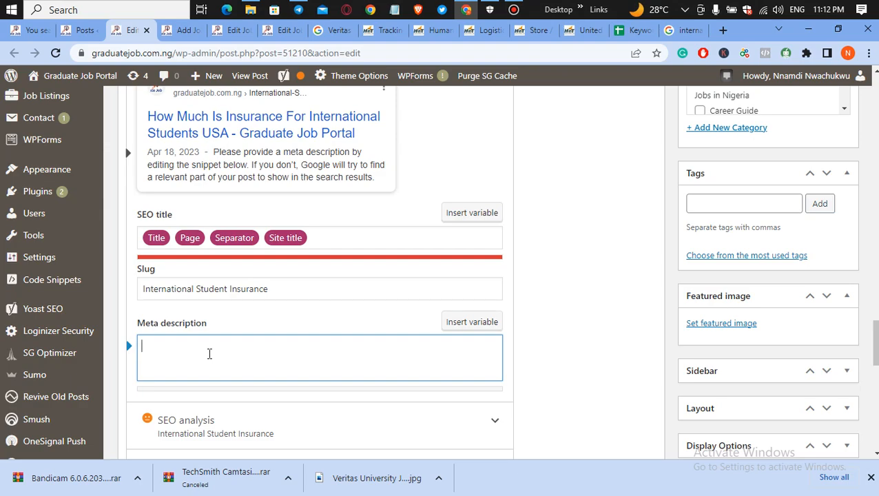
scroll(876, 272, "up", 1)
left_click_drag(877, 272, 869, 98)
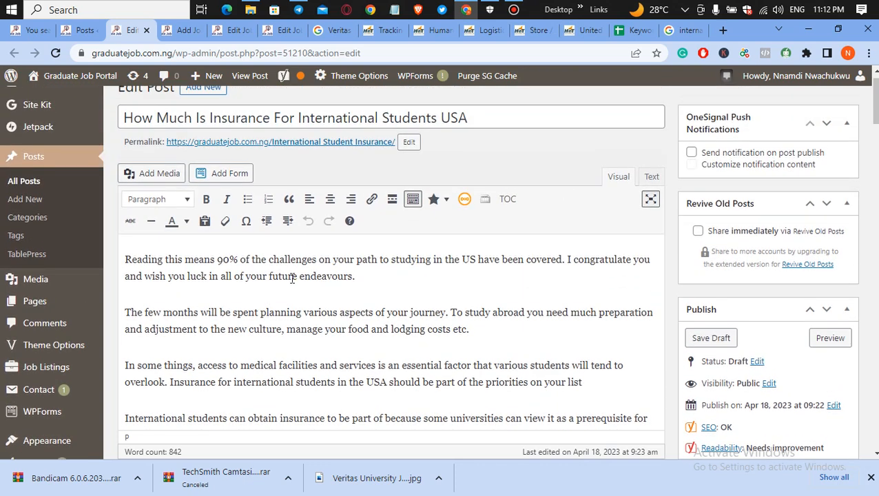
left_click_drag(126, 259, 375, 280)
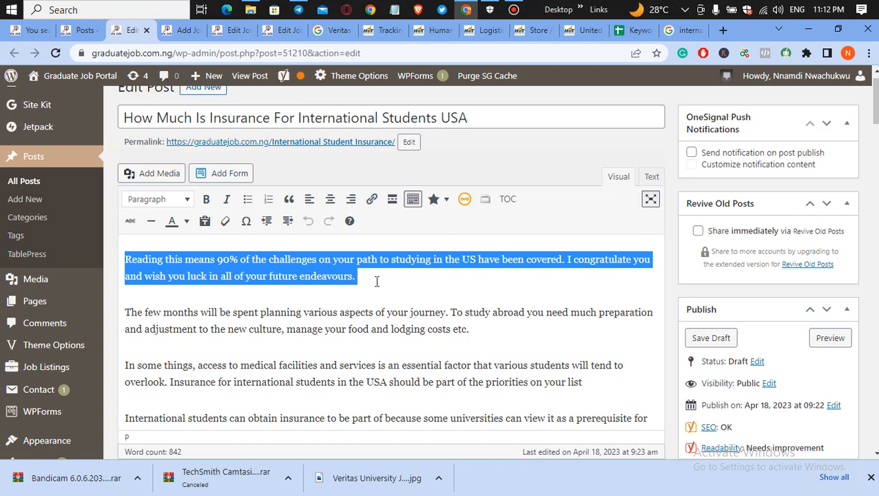
left_click(376, 281)
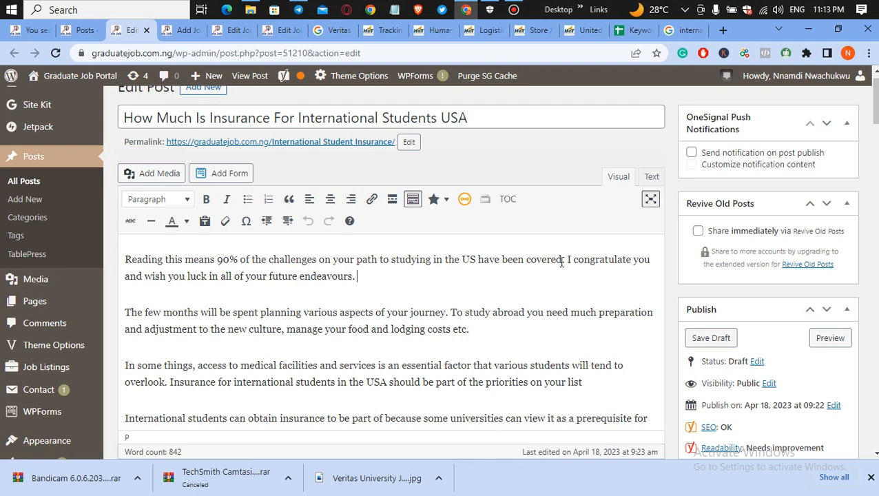
left_click_drag(567, 261, 574, 272)
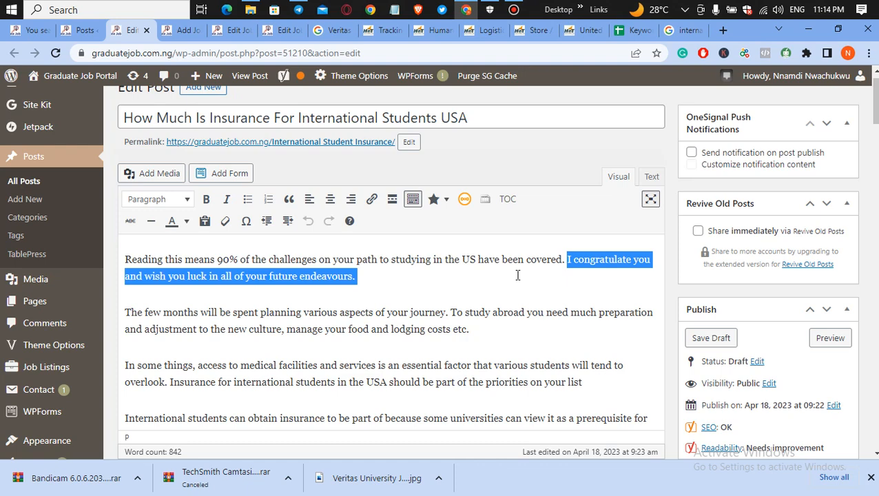
left_click(473, 284)
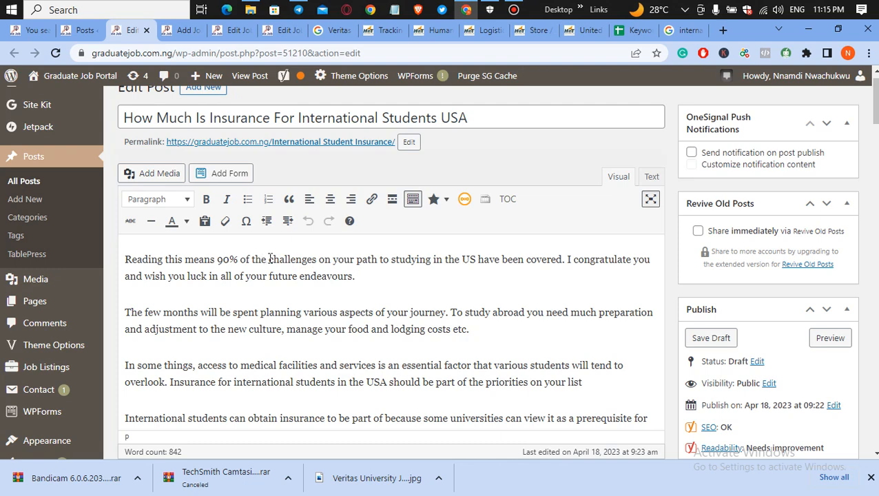
Step: In the opening sentence, insert "insurance" before "challenges" and "as an international students" after it
mouse_move(269, 259)
left_mouse_down()
mouse_move(313, 260)
mouse_move(268, 259)
left_mouse_up()
type("Insurance")
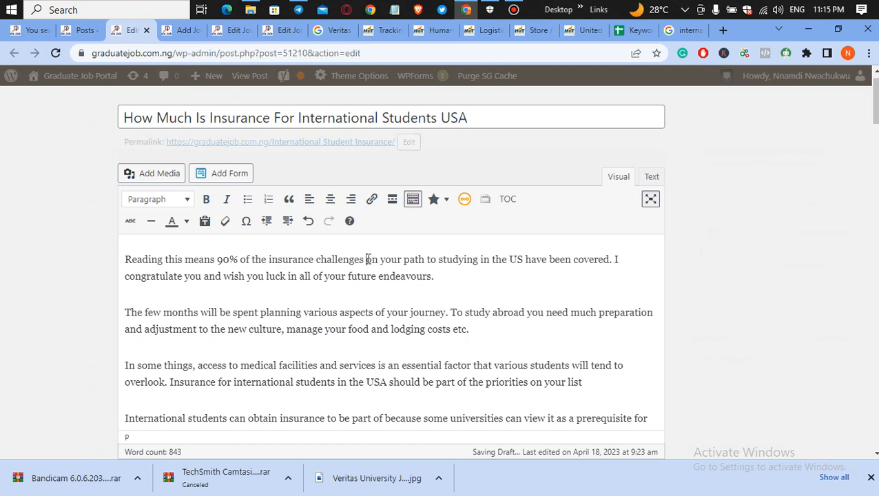
left_click(367, 259)
type("as ")
type("an intern")
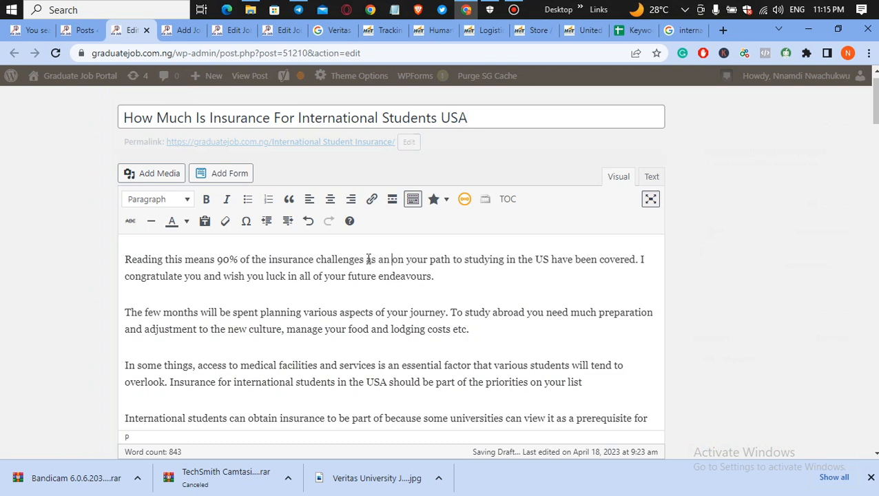
type("ationa")
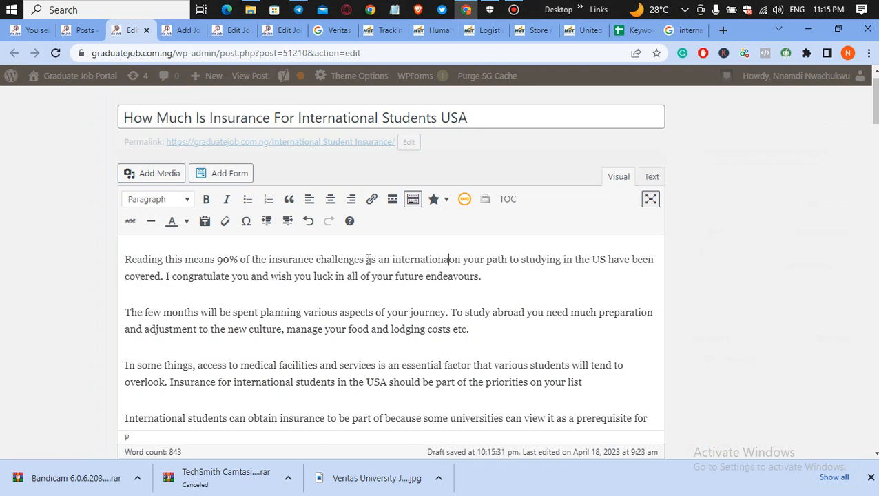
type("l students ")
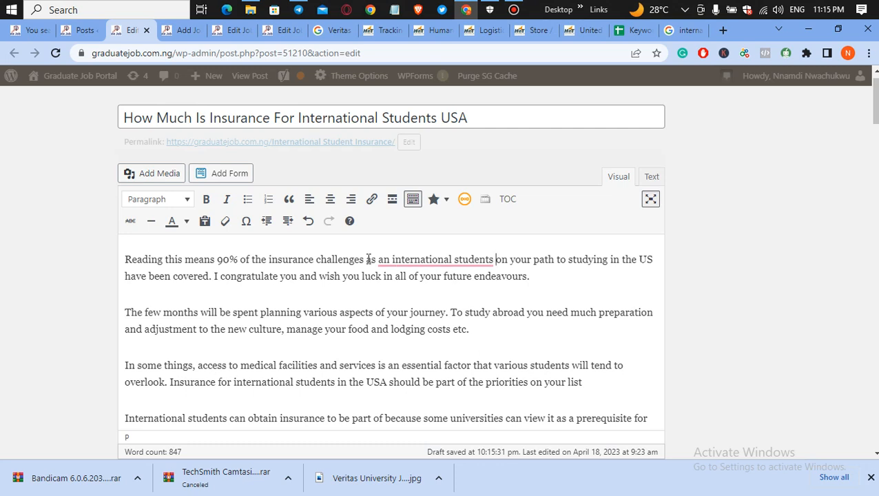
type("will")
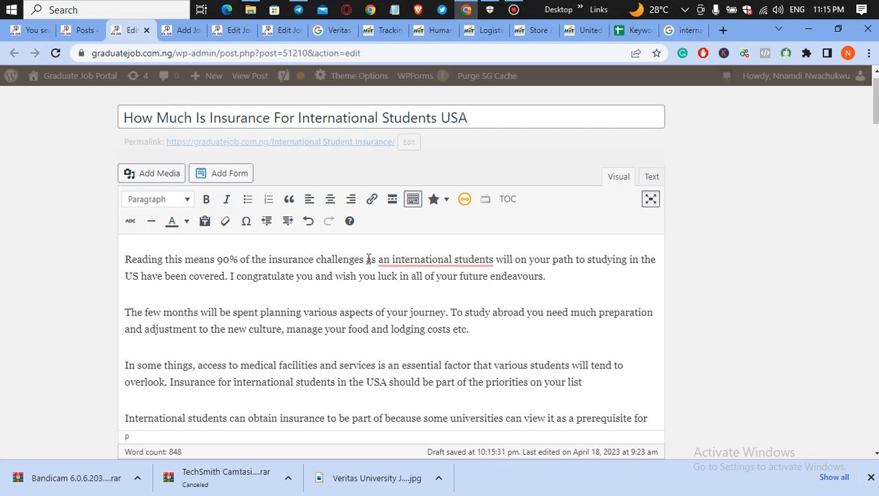
key("BackSpace")
key("BackSpace")
key("BackSpace")
key("BackSpace")
key("BackSpace")
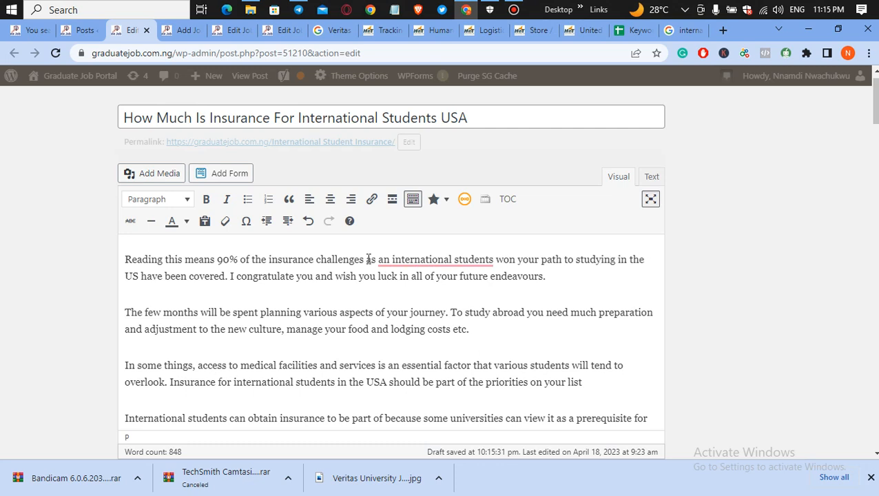
Step: Delete "on your path to studying" from the opening sentence so "students" is followed directly by "in the US"
key("Delete")
key("Delete")
key("Delete")
key("Delete")
key("Delete")
key("Delete")
key("Delete")
key("Delete")
key("Delete")
key("Delete")
key("Delete")
key("Delete")
key("Delete")
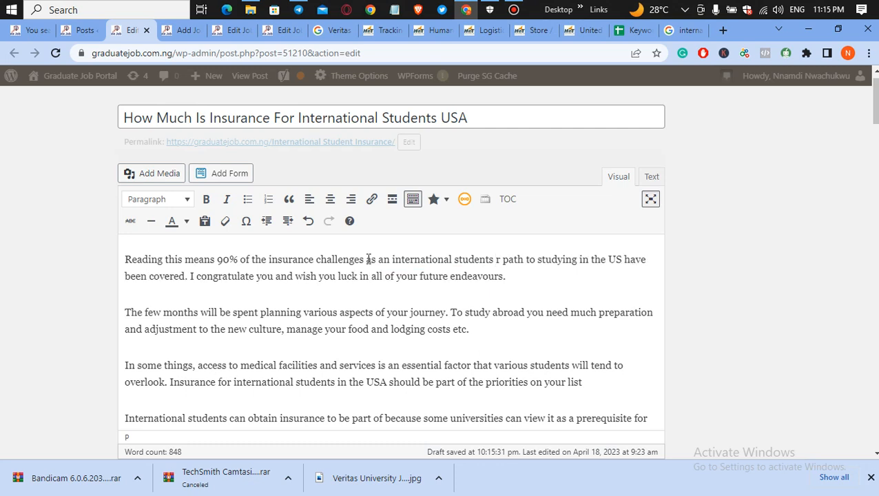
key("Delete")
key("Delete")
key("Delete")
key("Delete")
key("Delete")
key("Delete")
key("Delete")
key("Delete")
key("Delete")
key("Delete")
key("Delete")
key("Delete")
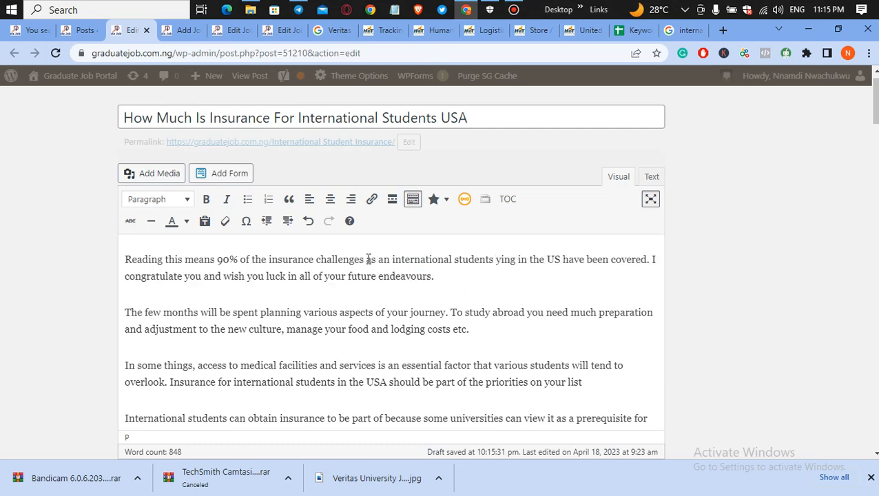
key("Delete")
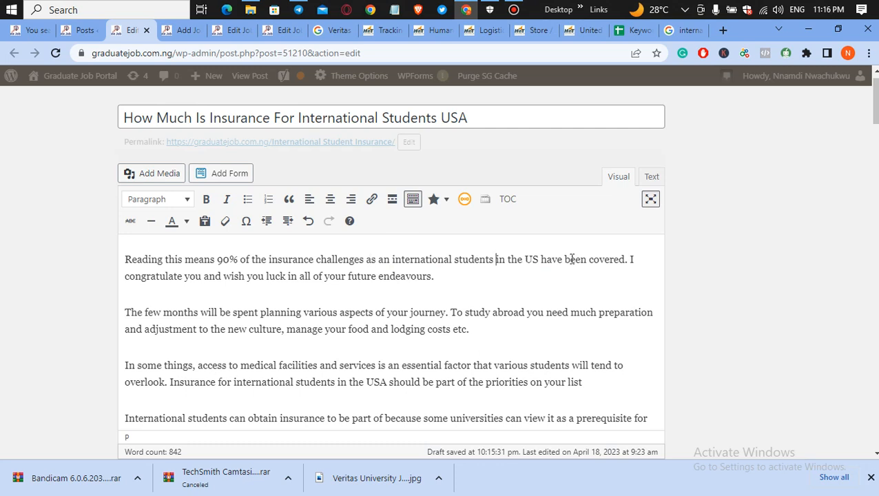
Step: In the opening sentence, correct "students" to "student" and replace "have been" with "will be"
mouse_move(474, 261)
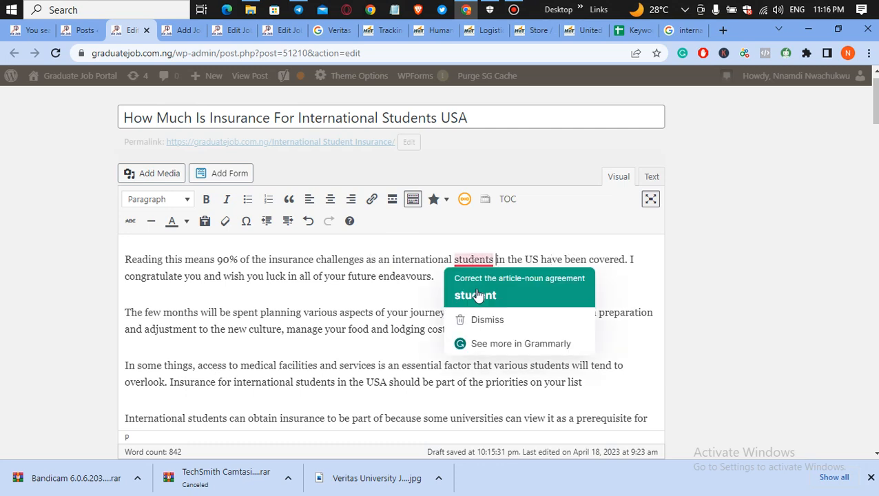
left_click(491, 239)
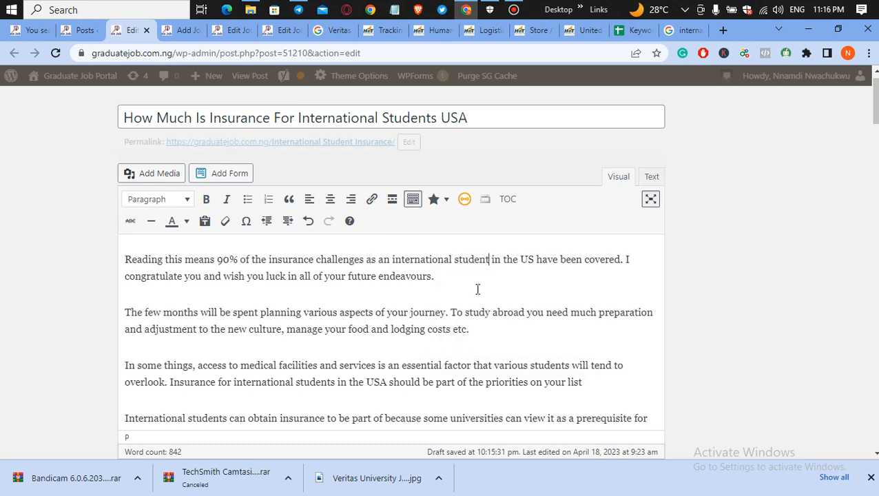
left_click(581, 259)
key("BackSpace")
key("BackSpace")
key("BackSpace")
key("BackSpace")
key("BackSpace")
key("BackSpace")
key("BackSpace")
key("BackSpace")
key("BackSpace")
key("BackSpace")
type("will be")
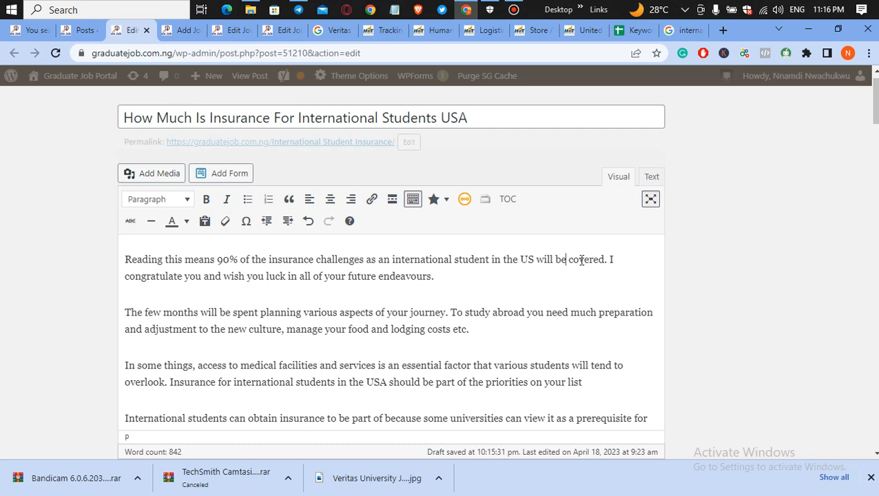
Step: Copy the whole opening paragraph into the Yoast SEO meta description
left_click(431, 276)
left_click_drag(435, 275, 123, 254)
key("ctrl+c")
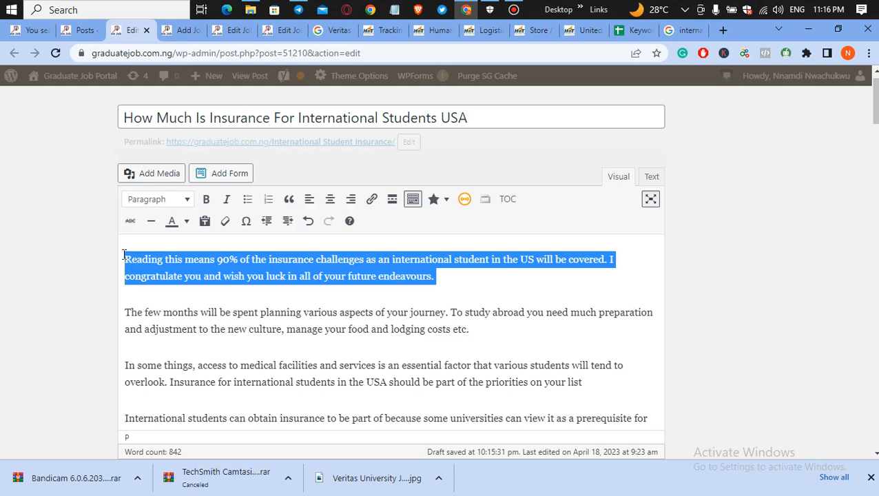
scroll(763, 115, "down", 15)
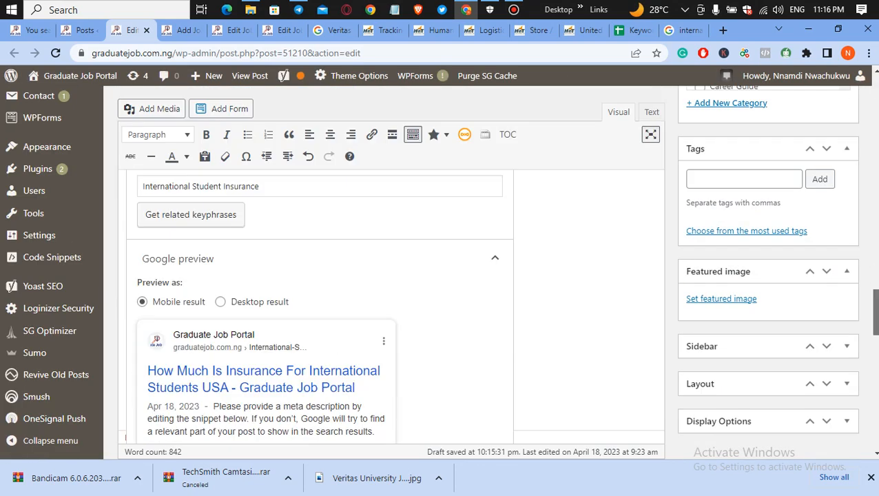
scroll(390, 268, "down", 4)
scroll(390, 268, "down", 1)
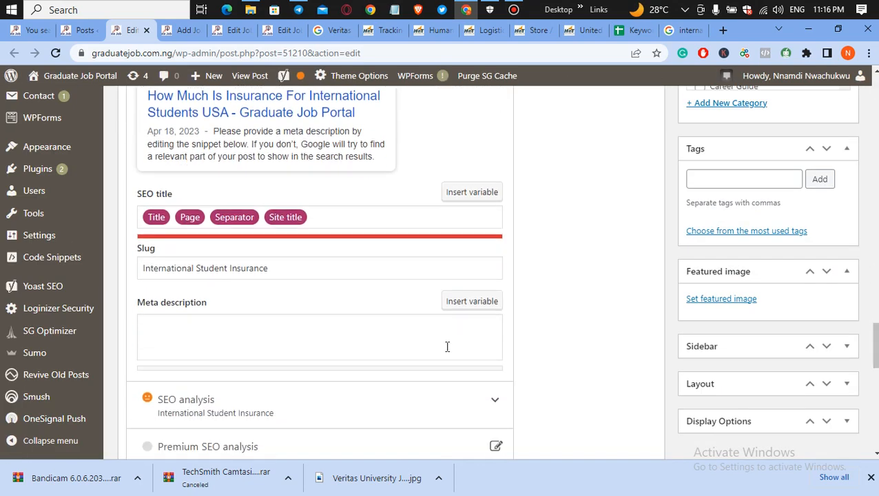
left_click(353, 334)
key("ctrl+v")
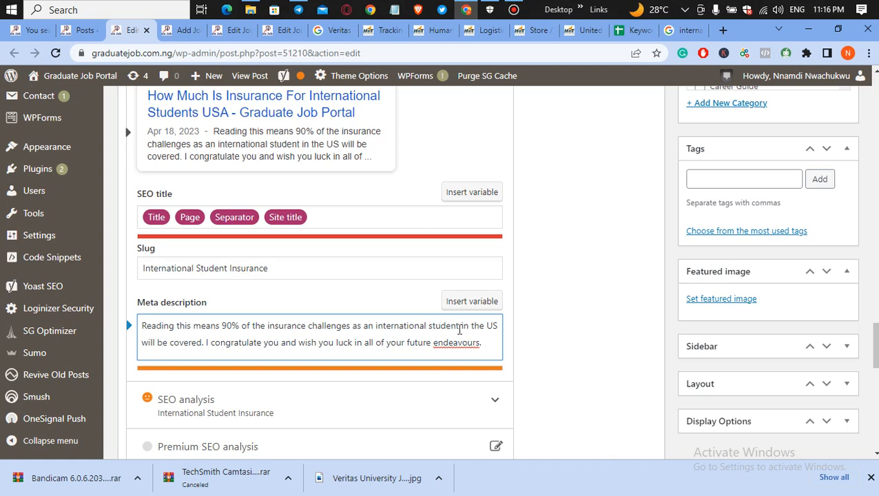
Step: Expand the Yoast SEO analysis, and examine the readability analysis for problems and suggested improvements
left_click_drag(875, 345, 875, 365)
left_click(240, 201)
left_click_drag(875, 331, 875, 265)
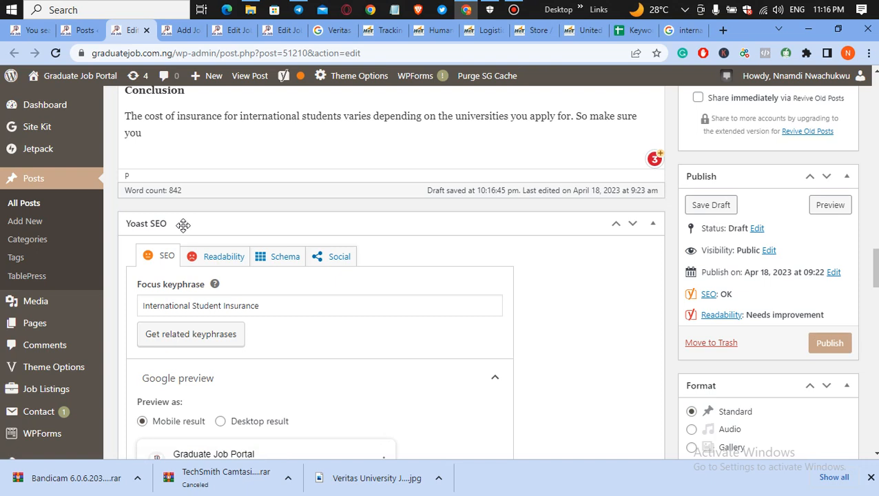
left_click(208, 260)
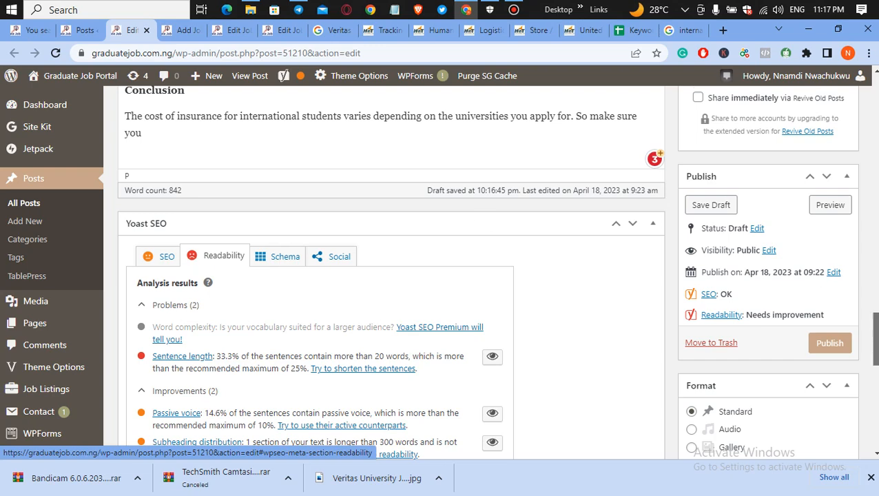
scroll(873, 337, "down", 2)
scroll(438, 272, "down", 1)
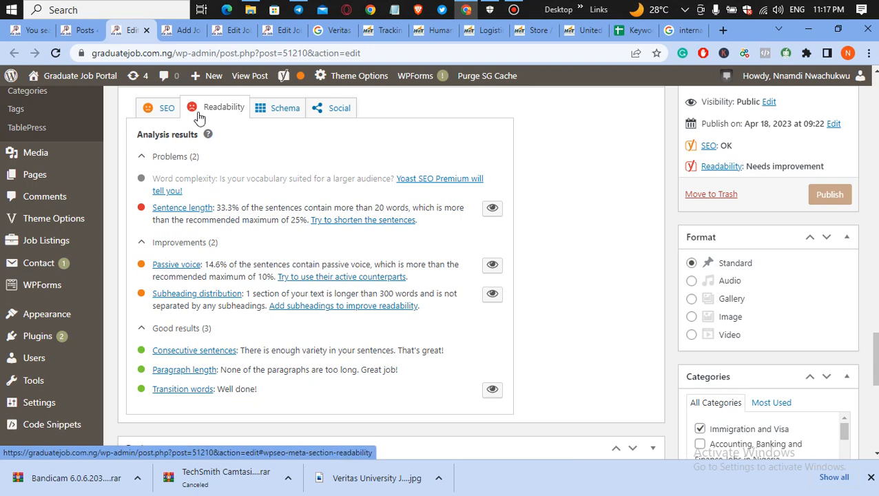
Step: Return to the Yoast SEO analysis and review its problems, improvements and good results for the focus keyphrase
left_click(160, 114)
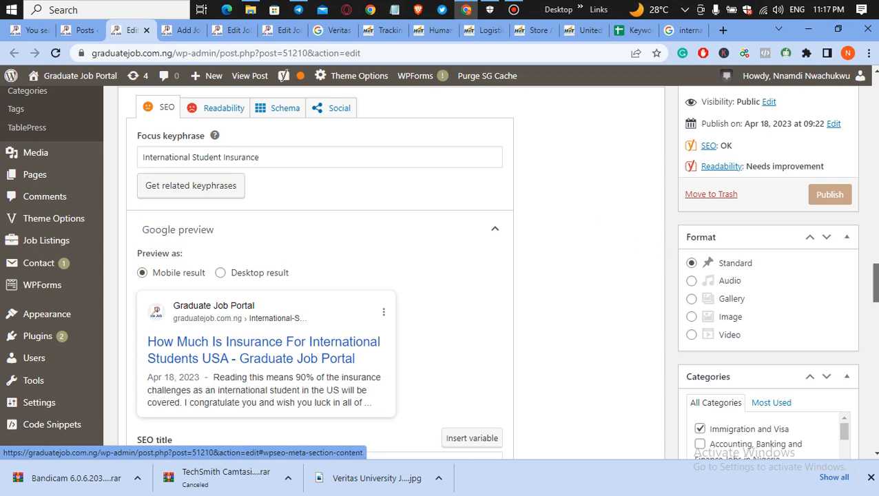
scroll(872, 282, "down", 2)
scroll(872, 282, "down", 10)
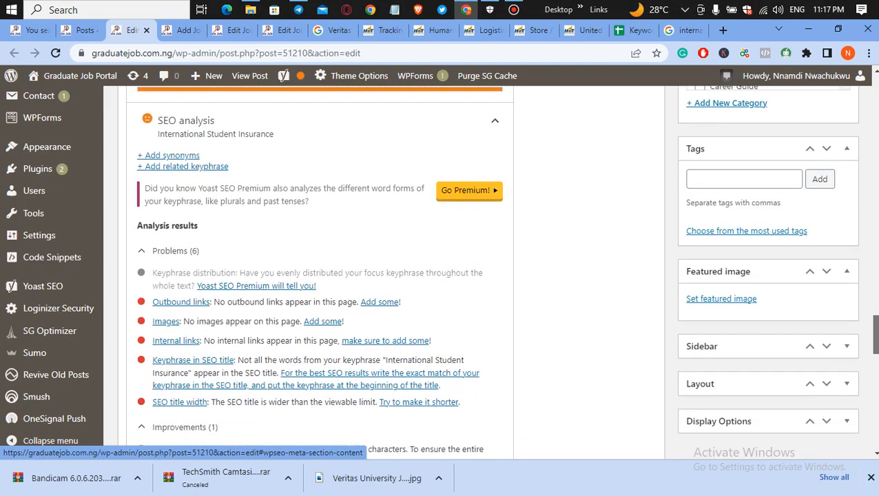
scroll(317, 269, "down", 4)
left_click_drag(876, 359, 875, 364)
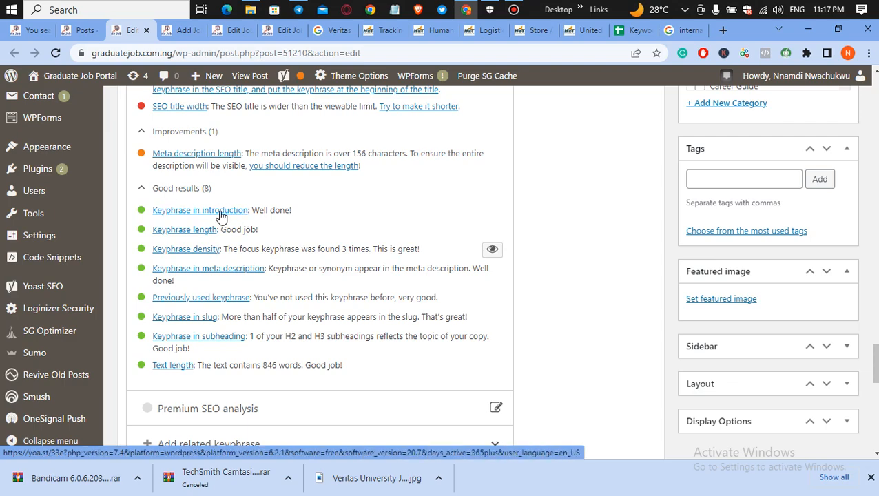
Step: Undo all the wording edits made to the post's opening paragraph
left_click_drag(873, 361, 873, 96)
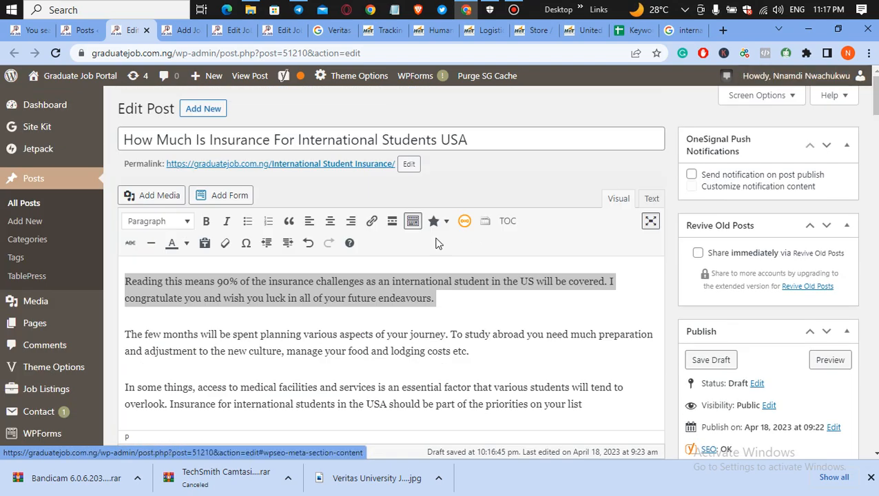
key("ctrl+z")
key("ctrl+z")
key("ctrl+z")
key("ctrl+z")
key("ctrl+z")
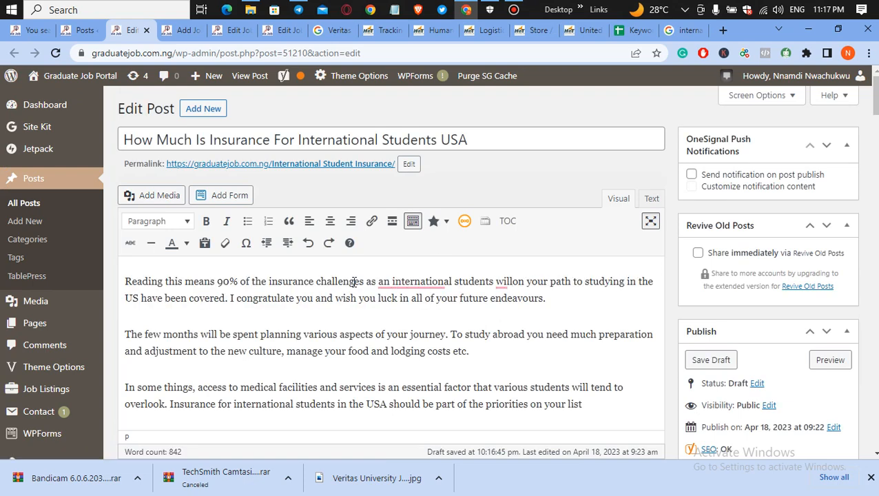
key("ctrl+z")
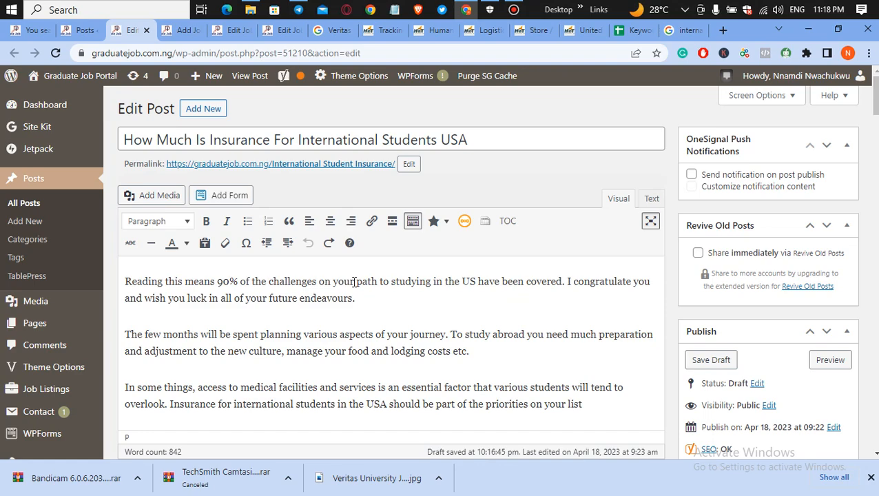
Step: Check how the Yoast SEO analysis rates keyphrase density and the keyphrase in the introduction for the original opening paragraph
scroll(354, 282, "down", 10)
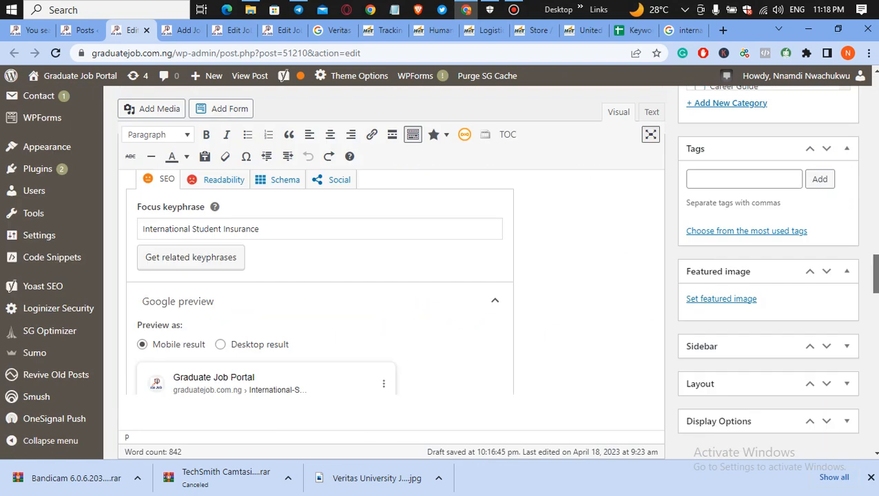
scroll(354, 275, "down", 15)
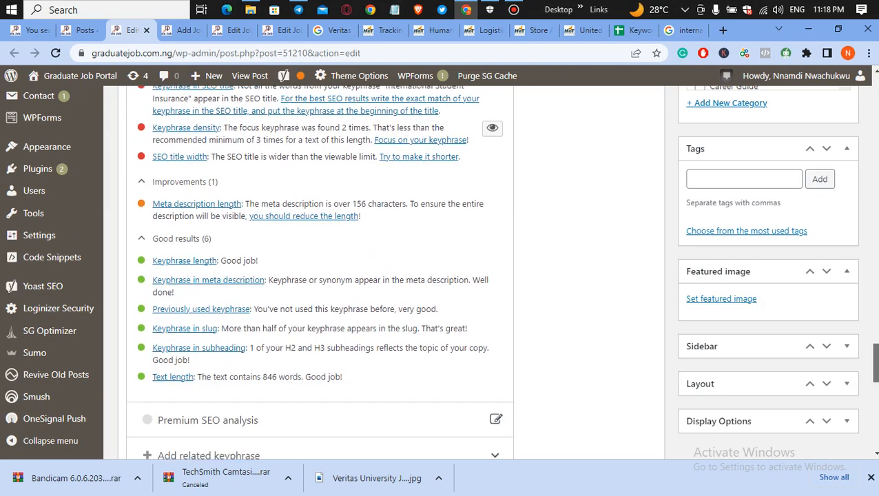
scroll(320, 275, "up", 3)
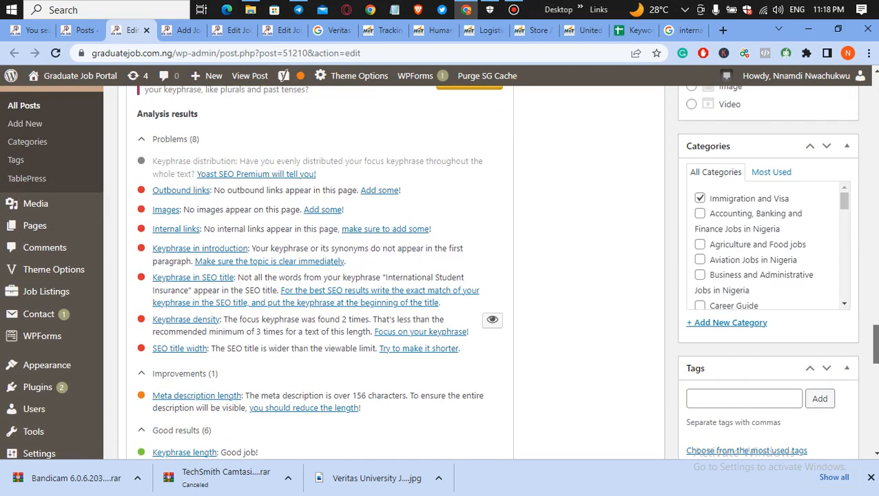
scroll(320, 276, "up", 1)
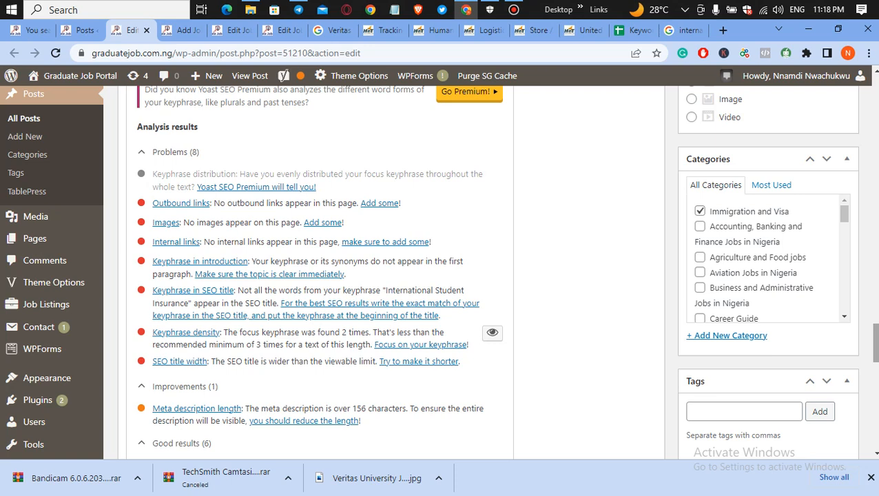
Step: Redo all the undone wording edits in the post's opening paragraph
scroll(284, 229, "up", 15)
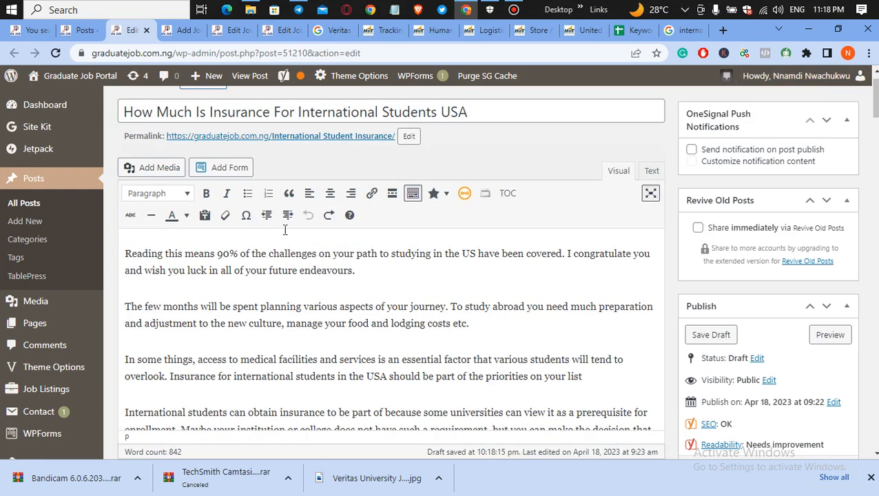
key("ctrl+y")
key("ctrl+y")
key("ctrl+y")
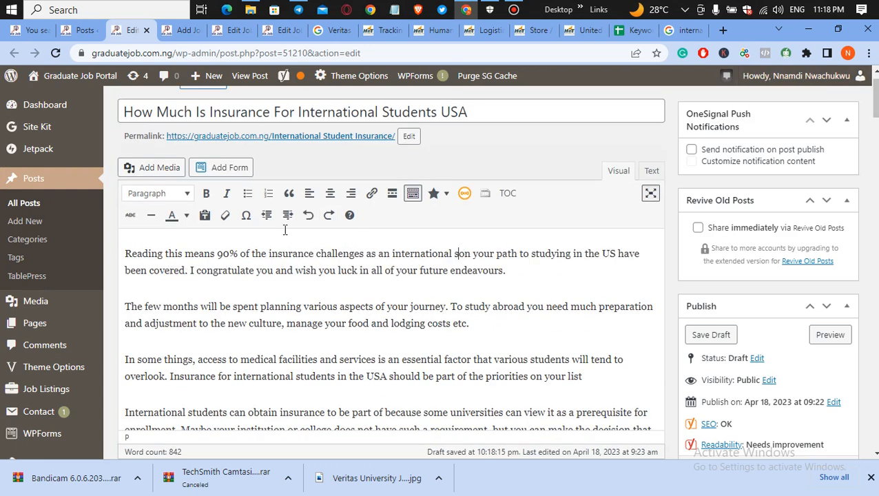
key("ctrl+y")
key("ctrl+y")
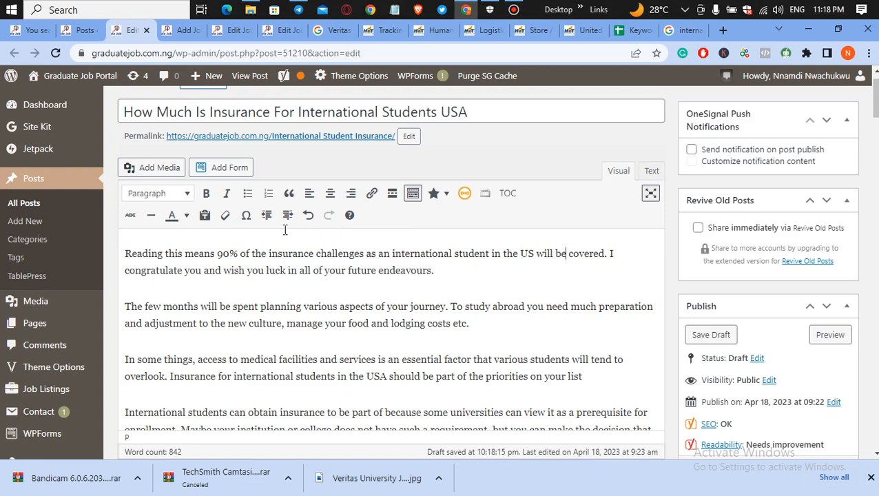
Step: Recheck the Yoast SEO analysis, and switch to the Google search results to examine the first sponsored result's description
left_click_drag(875, 103, 875, 358)
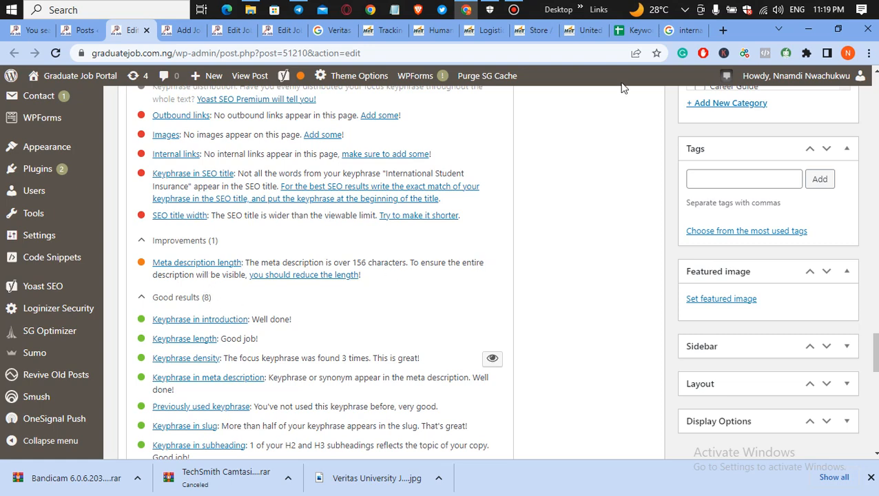
left_click(678, 34)
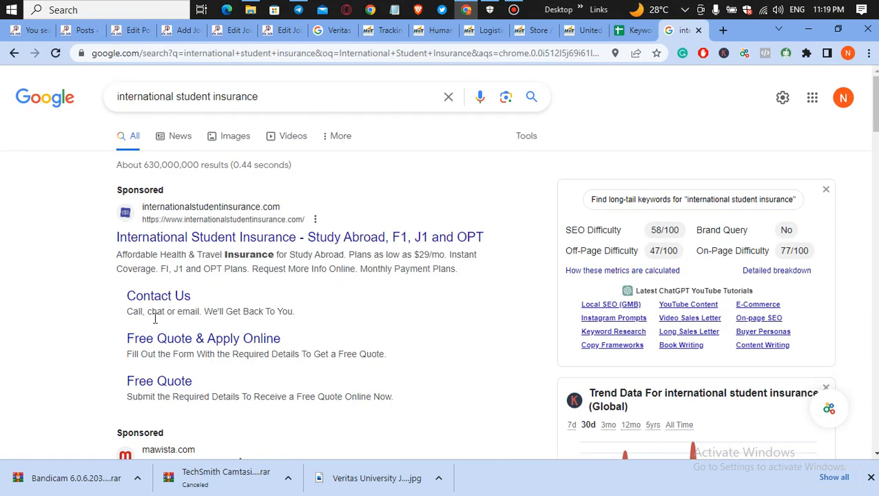
left_click_drag(116, 254, 461, 271)
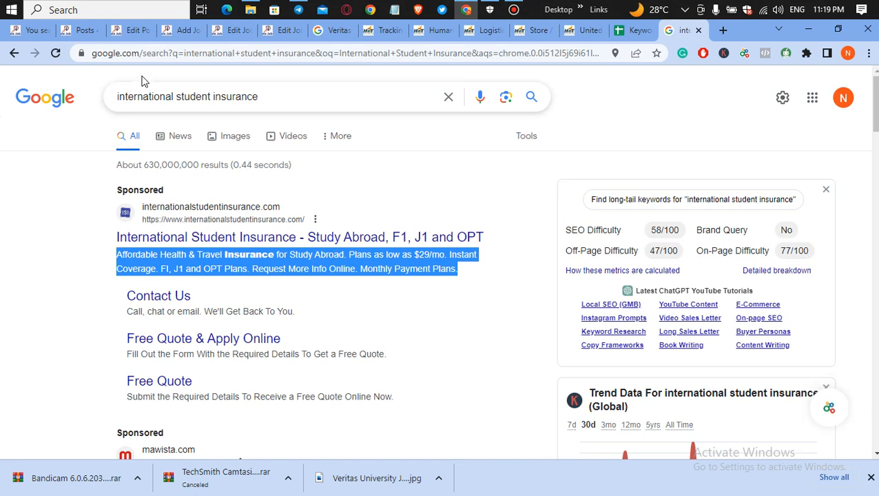
Step: Return to the post editor and delete the sentence "I congratulate you and wish you luck in all of your future endeavours." from the meta description
left_click(123, 33)
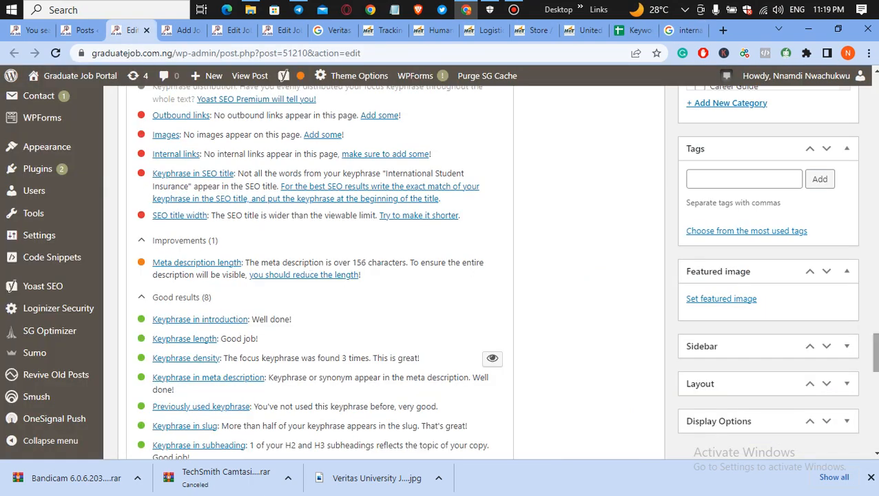
scroll(876, 297, "up", 6)
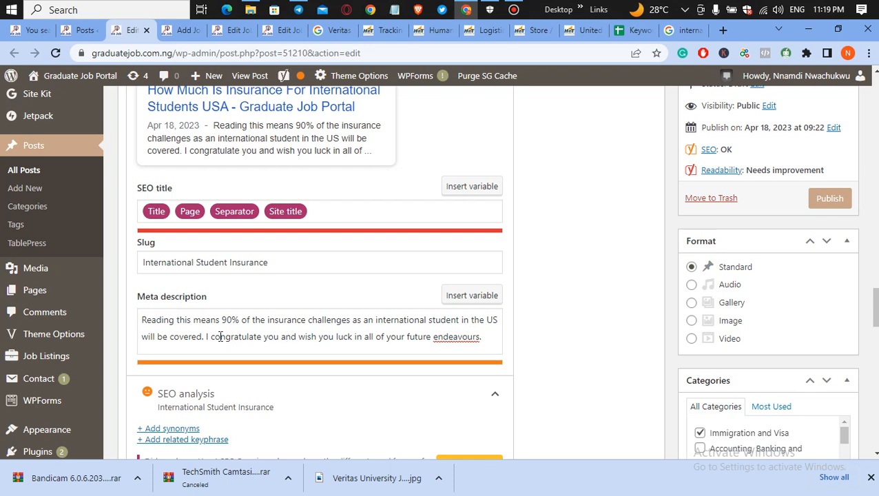
left_click_drag(206, 336, 484, 338)
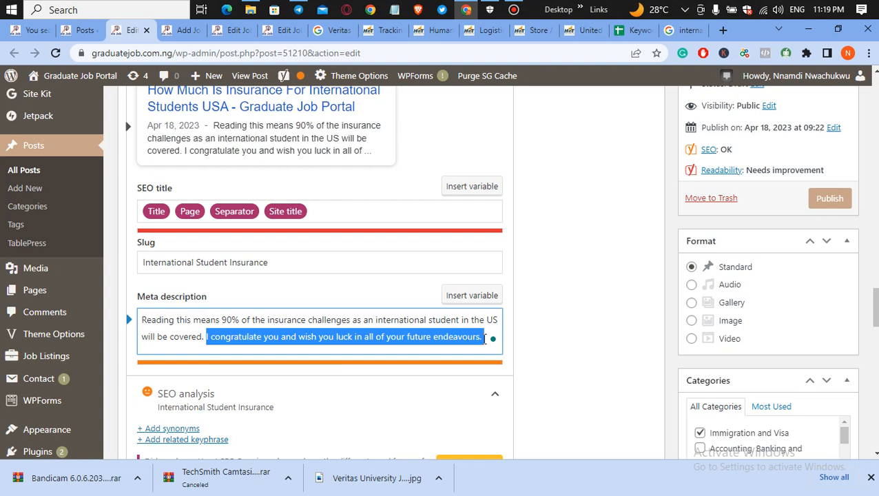
key("BackSpace")
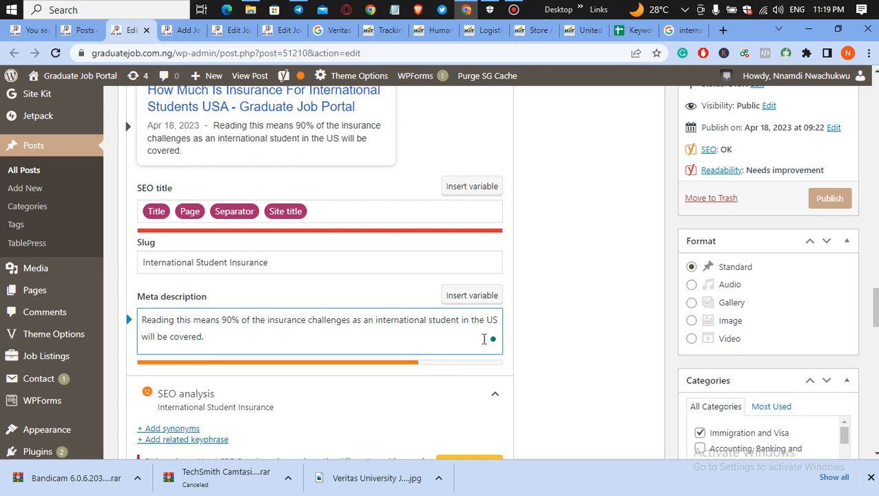
Step: Add the closing words "Congrats as you read to learn" to the end of the meta description
type("Congrats ")
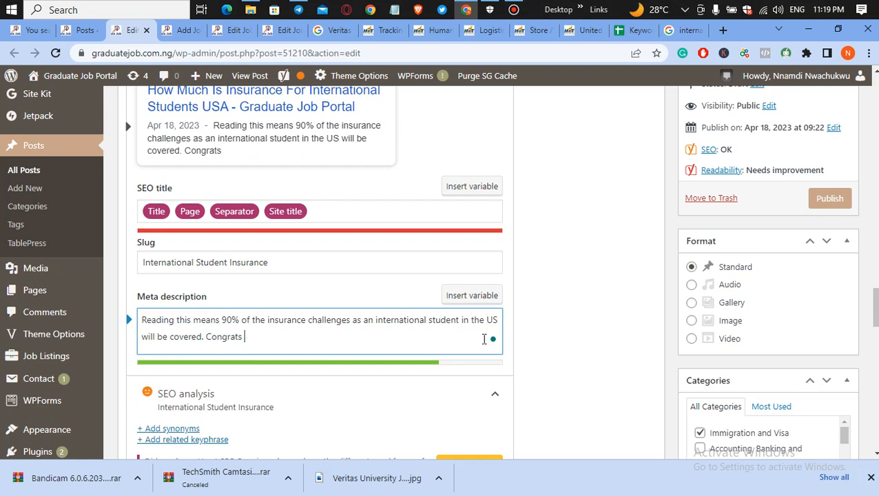
type("as you")
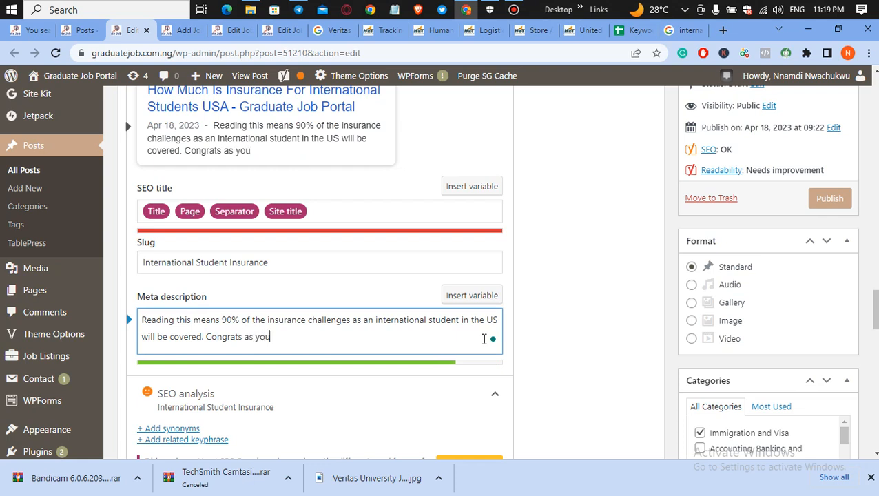
type(" read to ")
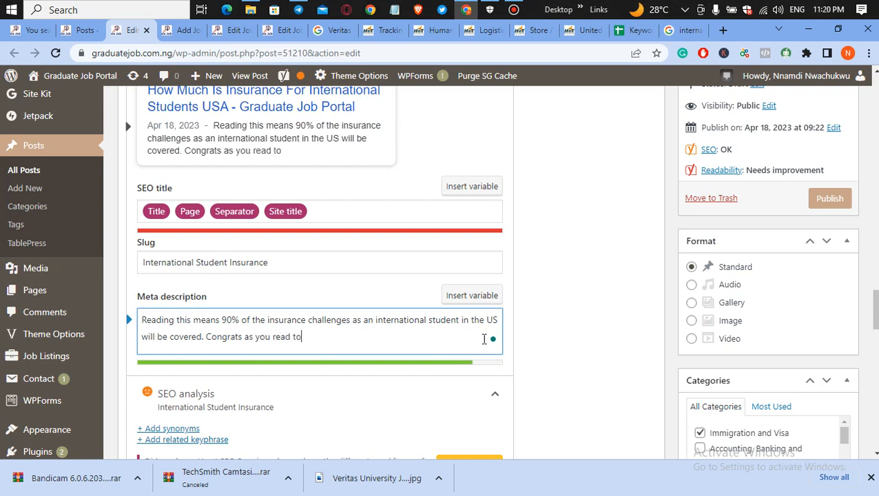
type("learn abotu")
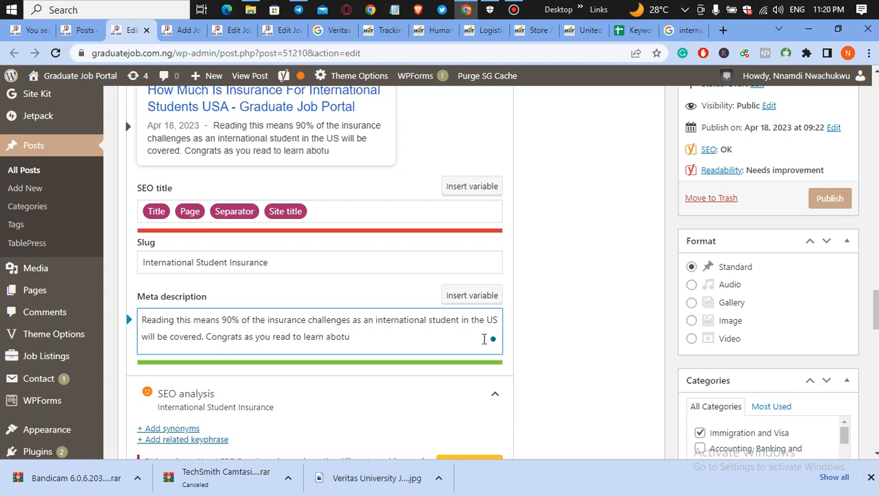
key("BackSpace")
key("BackSpace")
key("BackSpace")
key("BackSpace")
key("BackSpace")
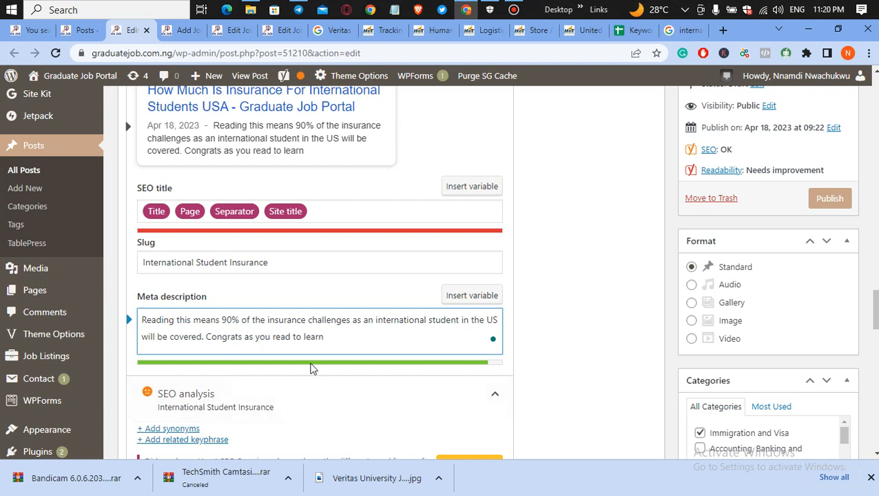
Step: Test the meta description's length limit by adding filler characters after "learn", and remove them again
type("klsgkdlsjgjhkgdsjl")
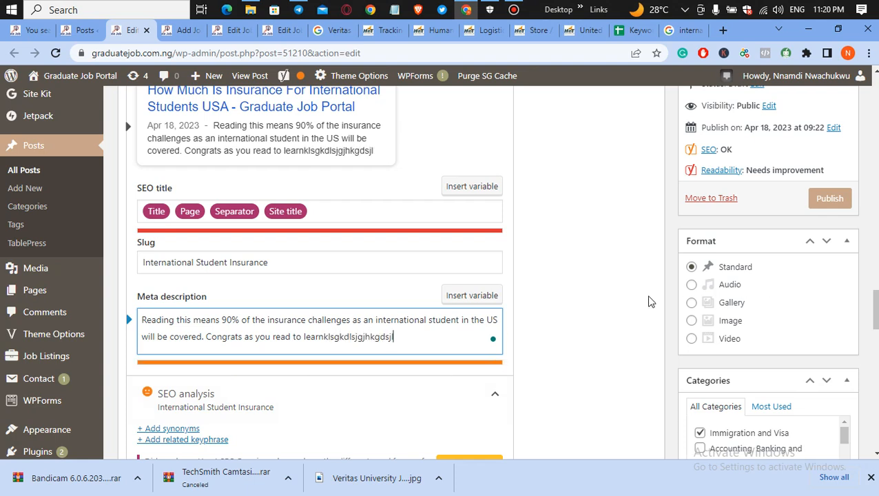
key("BackSpace")
key("BackSpace")
key("BackSpace")
key("BackSpace")
key("BackSpace")
key("BackSpace")
key("BackSpace")
key("BackSpace")
key("BackSpace")
key("BackSpace")
key("BackSpace")
key("BackSpace")
key("BackSpace")
key("BackSpace")
key("BackSpace")
key("BackSpace")
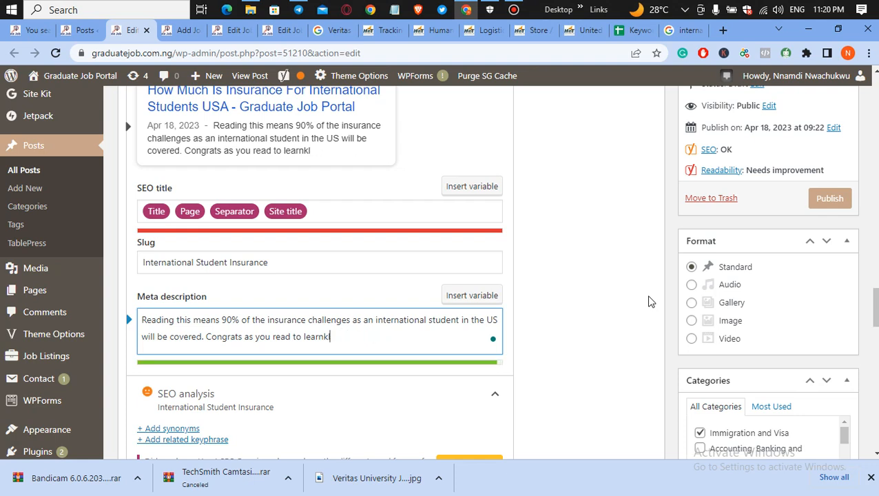
key("BackSpace")
key("BackSpace")
Step: Examine the Yoast SEO analysis for meta description length, keyphrase in SEO title and SEO title width, comparing it with the post title
left_click_drag(875, 307, 875, 353)
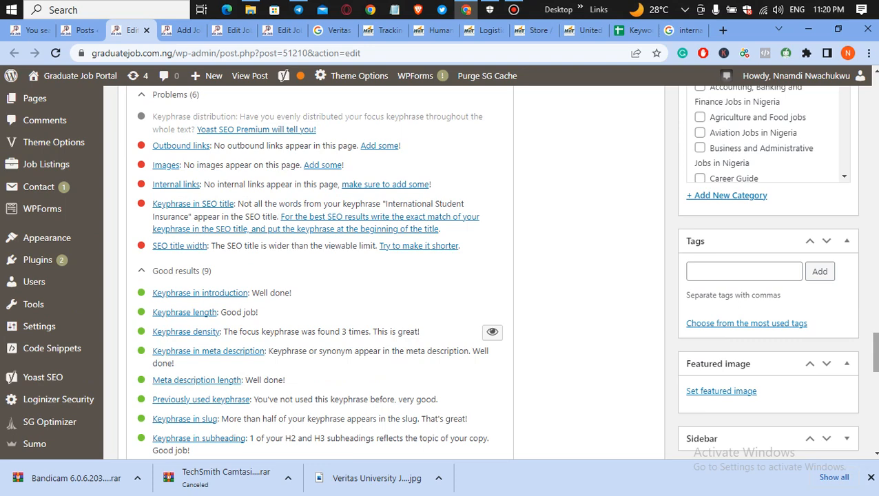
left_click_drag(875, 353, 875, 361)
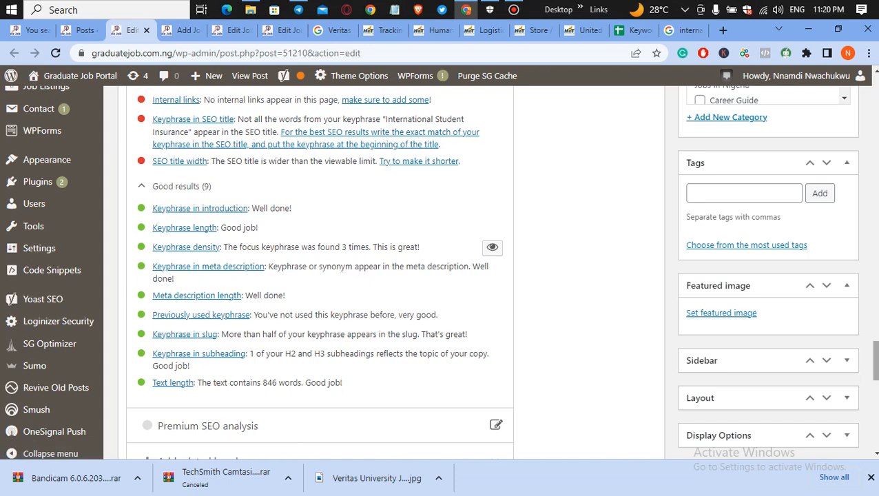
scroll(873, 352, "up", 2)
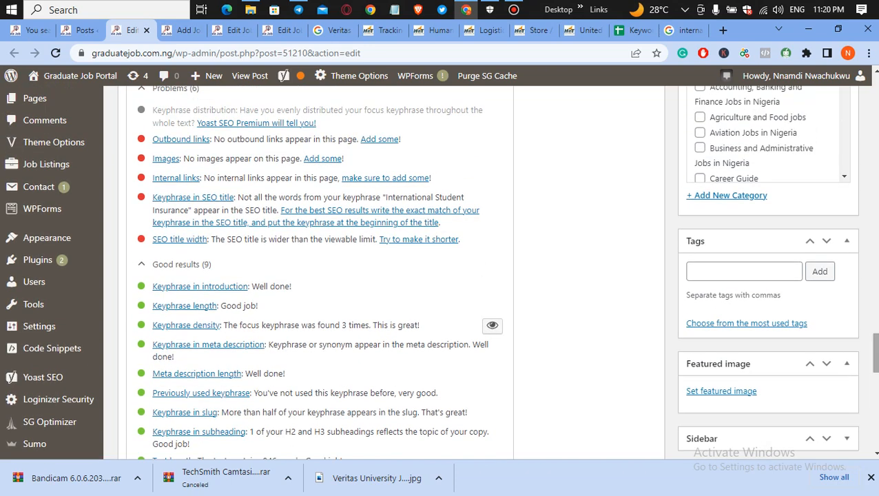
scroll(874, 344, "up", 2)
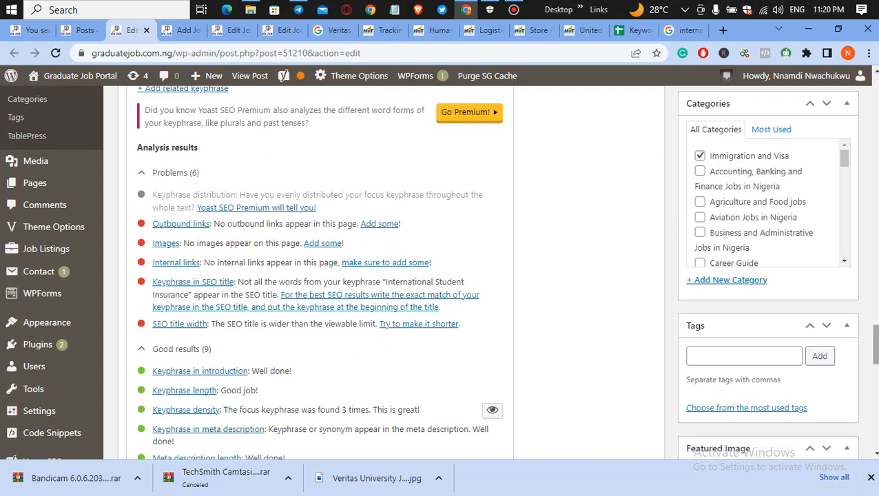
scroll(873, 341, "up", 1)
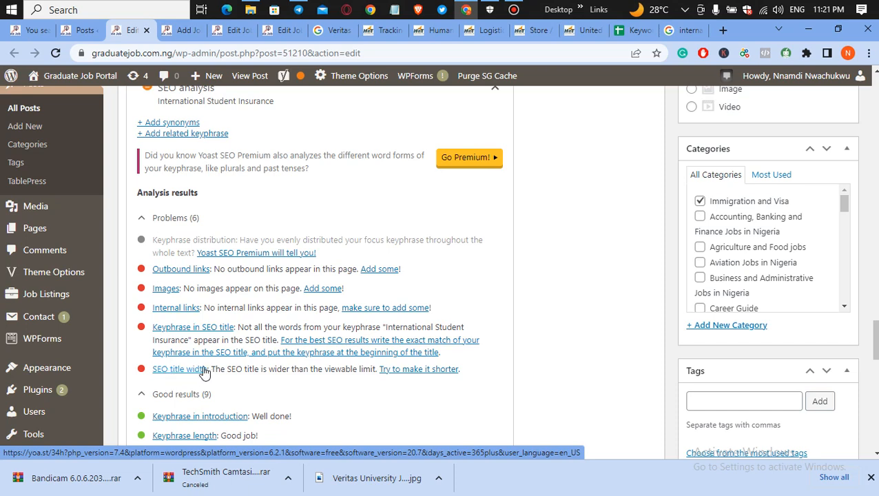
left_click_drag(873, 337, 871, 102)
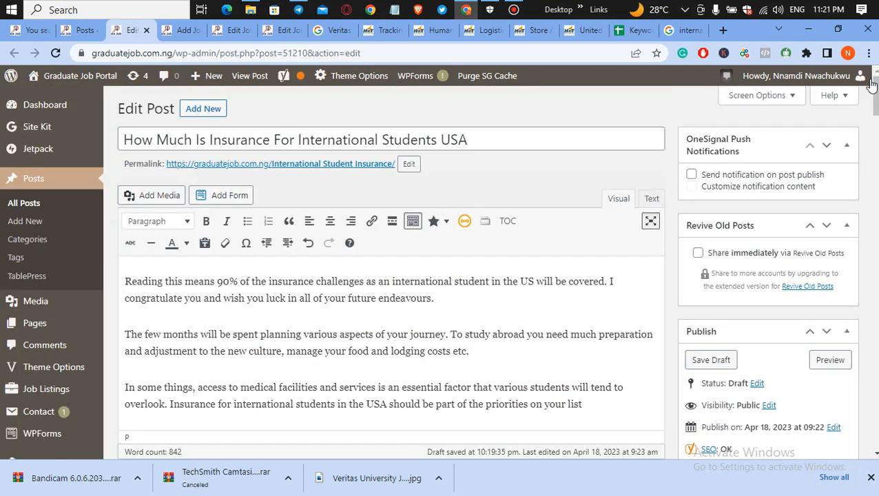
left_click(208, 141)
left_click_drag(875, 97, 875, 342)
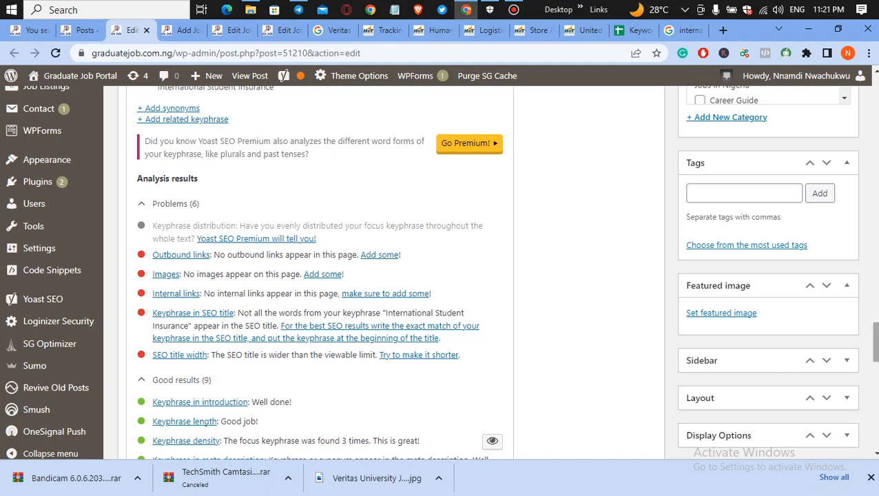
Step: Change "Students" to "Student" in the post title and check how the analysis rates the keyphrase in SEO title
left_click_drag(872, 340, 872, 49)
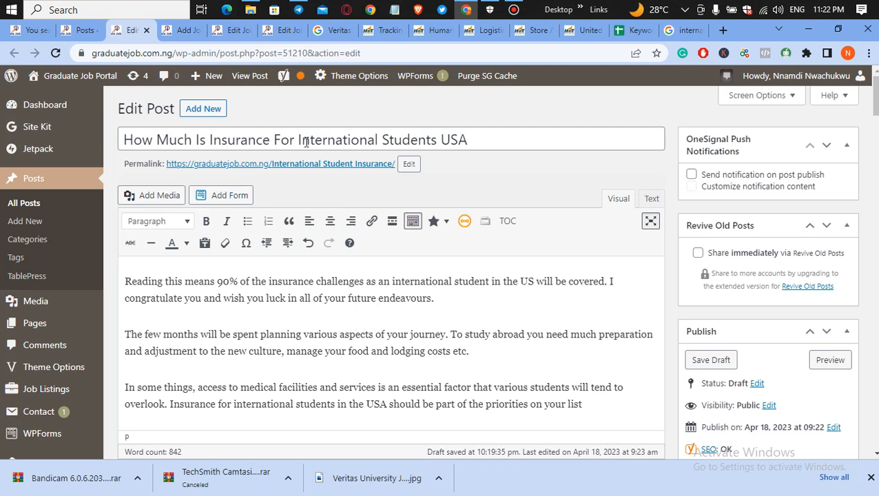
left_click(436, 140)
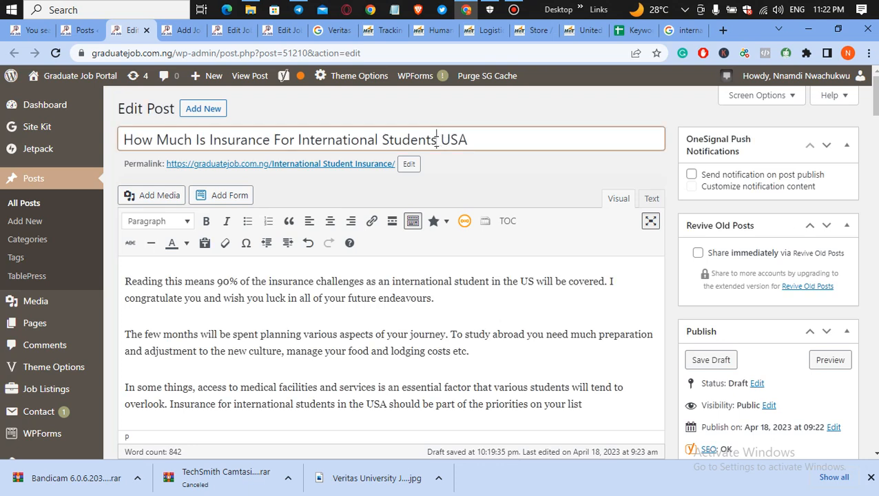
key("BackSpace")
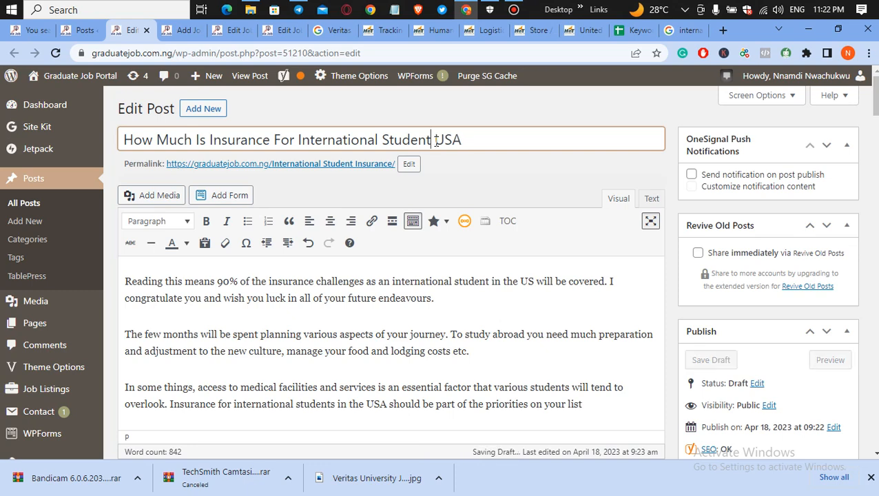
scroll(435, 141, "down", 15)
scroll(389, 275, "down", 10)
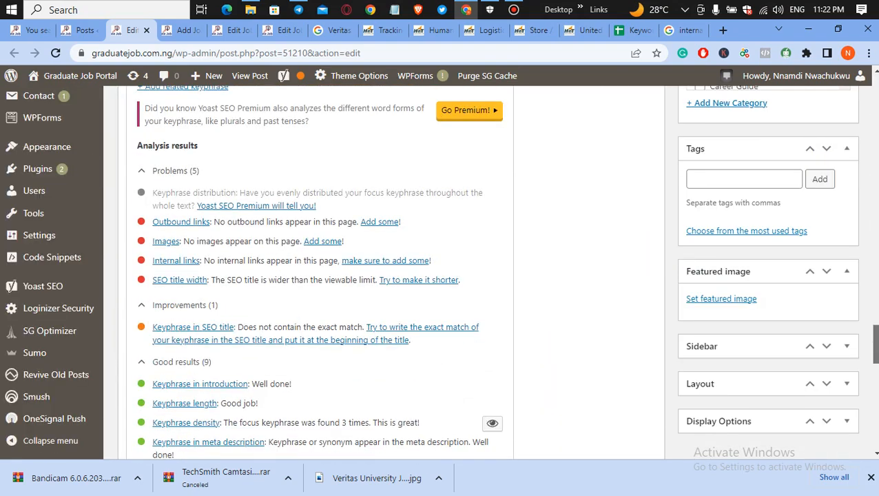
scroll(430, 272, "up", 1)
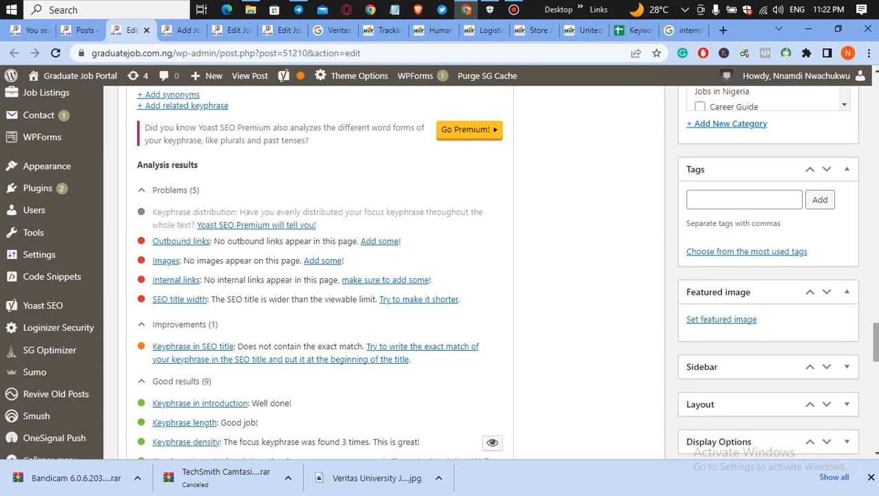
Step: Restore "Students" in the post title and recheck the keyphrase in SEO title rating in the analysis
left_click_drag(876, 341, 869, 89)
type("s")
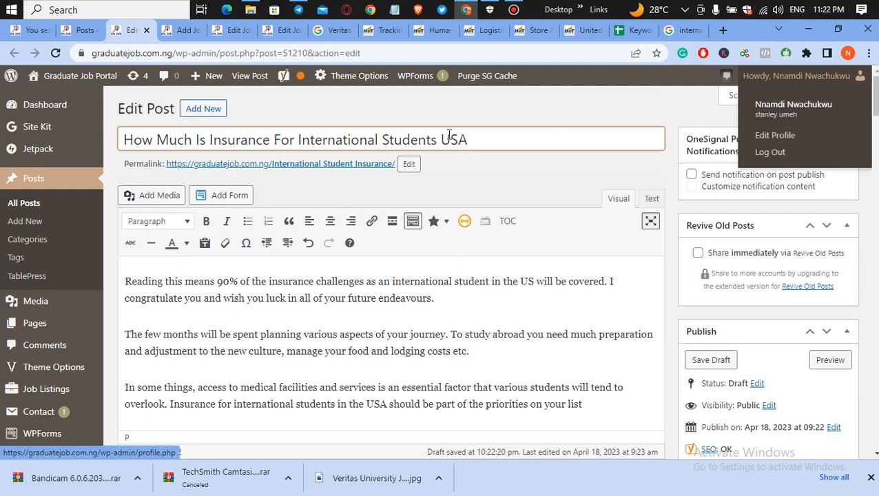
left_click_drag(872, 100, 873, 344)
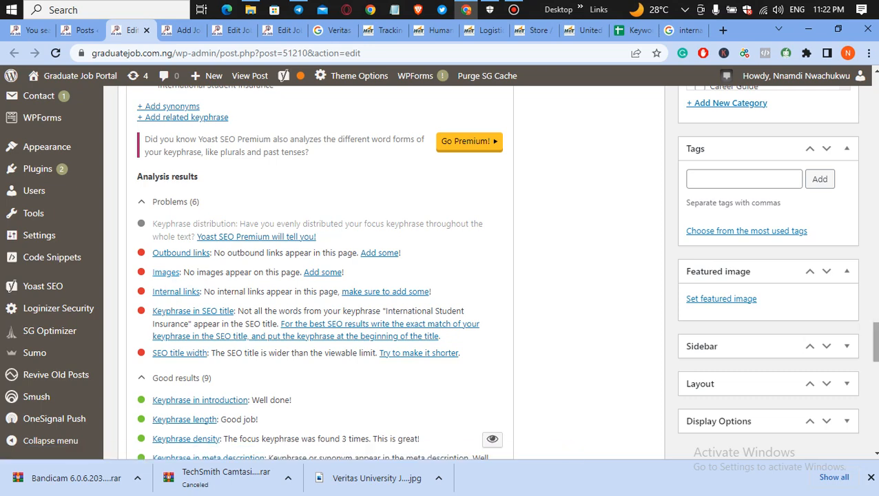
left_click_drag(876, 343, 870, 57)
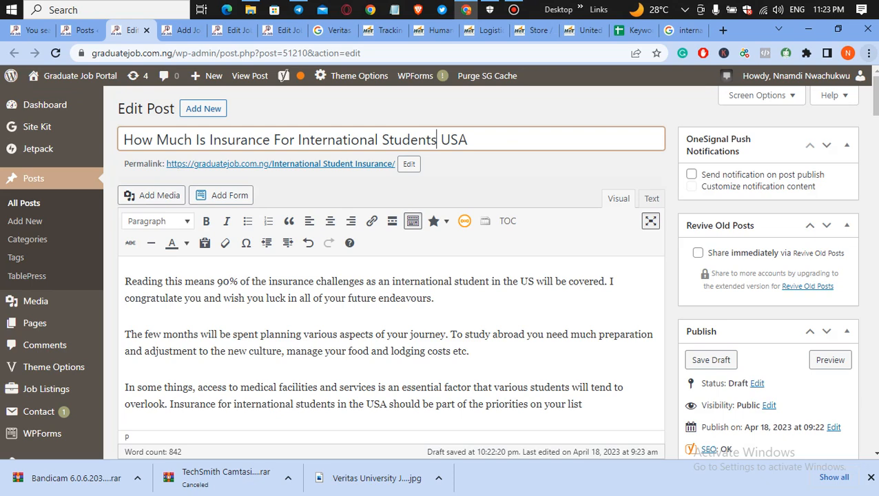
Step: Copy the focus keyphrase "International Student Insurance" from the Yoast SEO settings and return to the post title
scroll(391, 310, "down", 15)
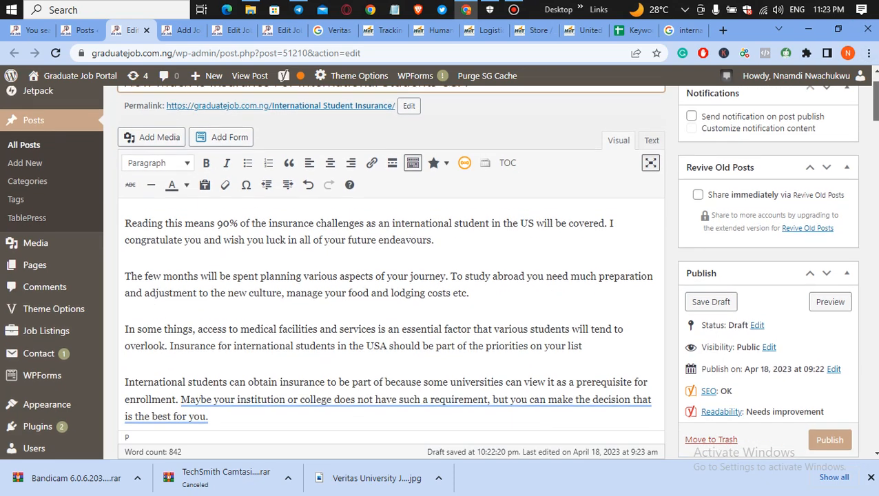
scroll(390, 275, "down", 10)
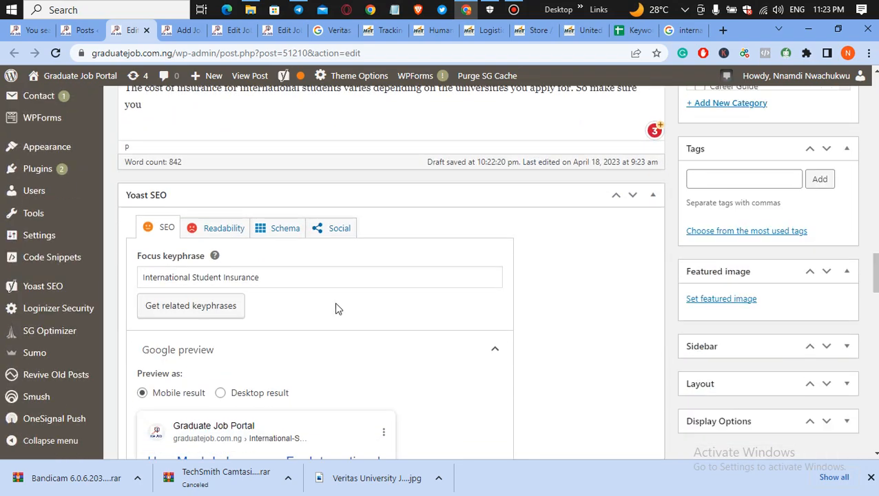
left_click(261, 278)
key("ctrl+a")
key("ctrl+c")
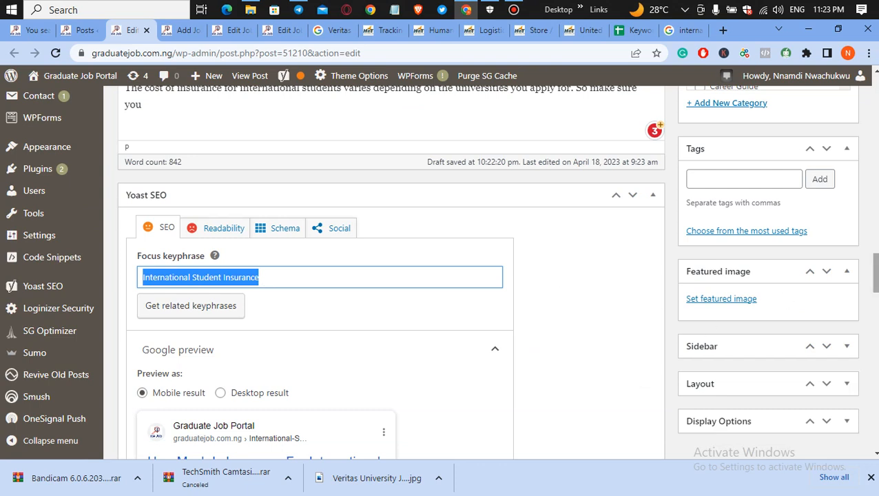
left_click_drag(875, 274, 874, 93)
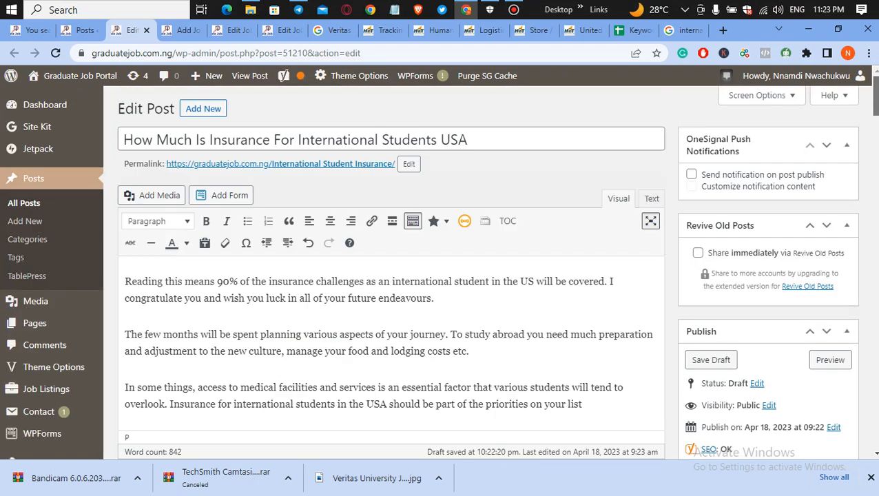
Step: Switch to the live Graduate Job Portal site and search it for "Student Insurance", using the copied keyphrase without "International"
left_click(34, 30)
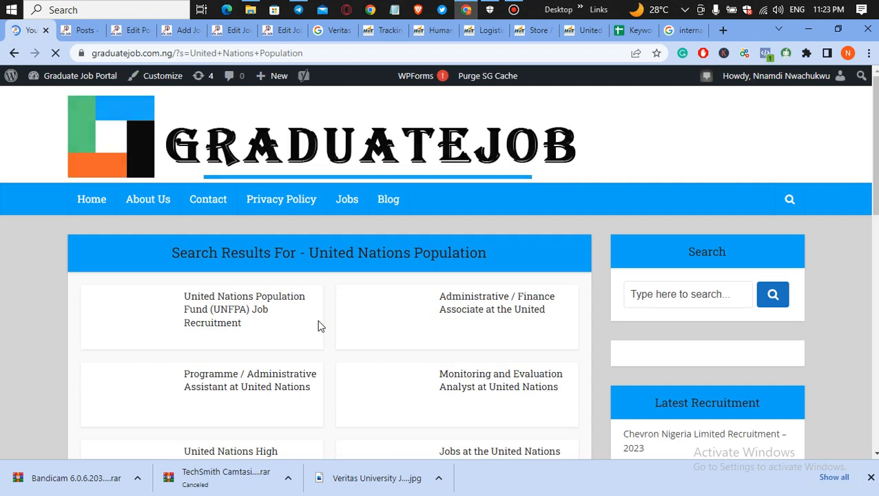
left_click(659, 302)
key("ctrl+v")
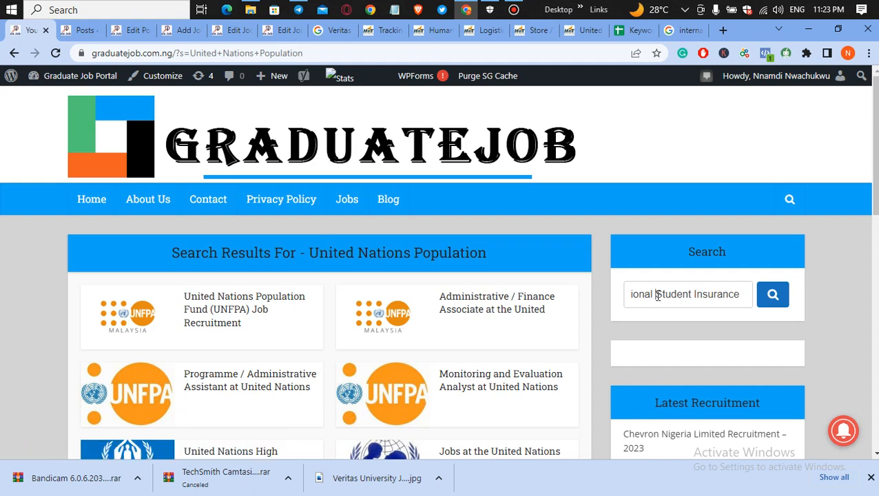
left_click_drag(655, 294, 598, 298)
key("BackSpace")
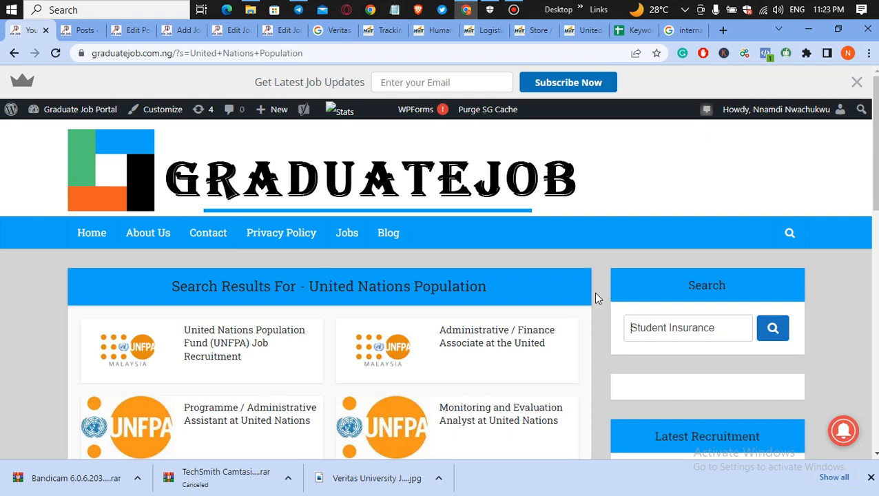
key("Return")
left_click(514, 10)
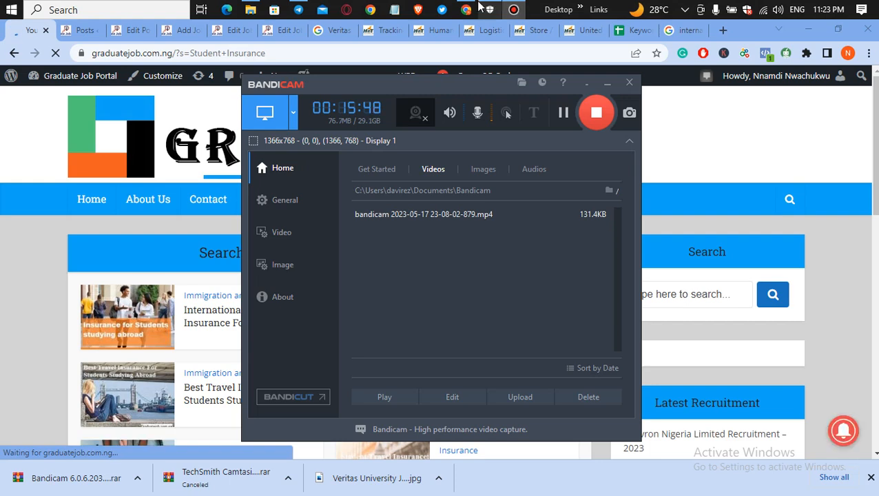
left_click(513, 9)
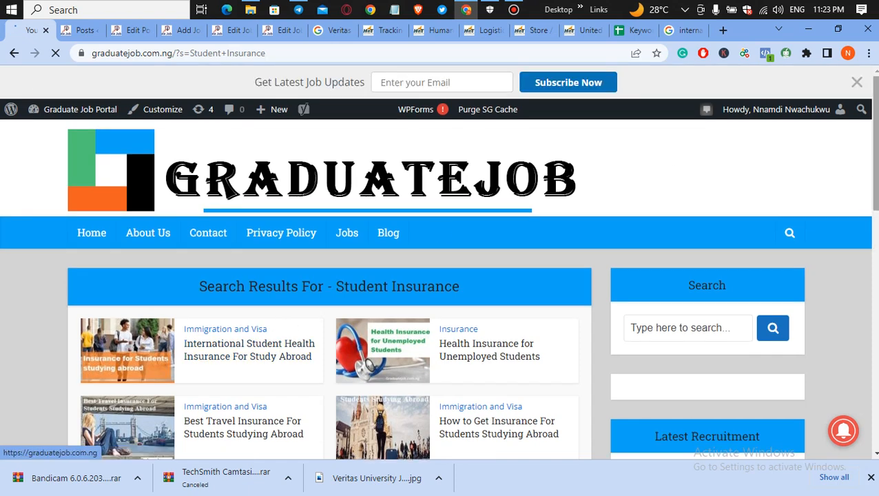
Step: Look through the site's search results for related posts, and select "international student" in the draft's first paragraph as link text
scroll(295, 329, "down", 1)
scroll(438, 278, "down", 1)
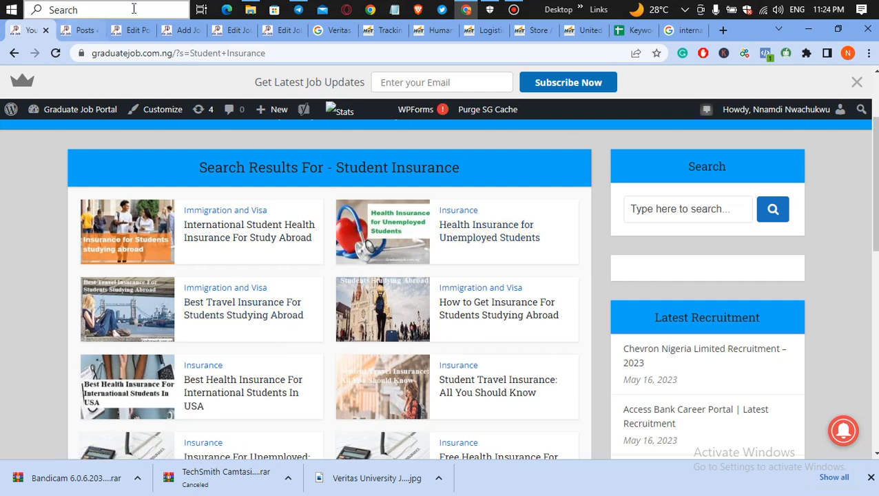
left_click(134, 30)
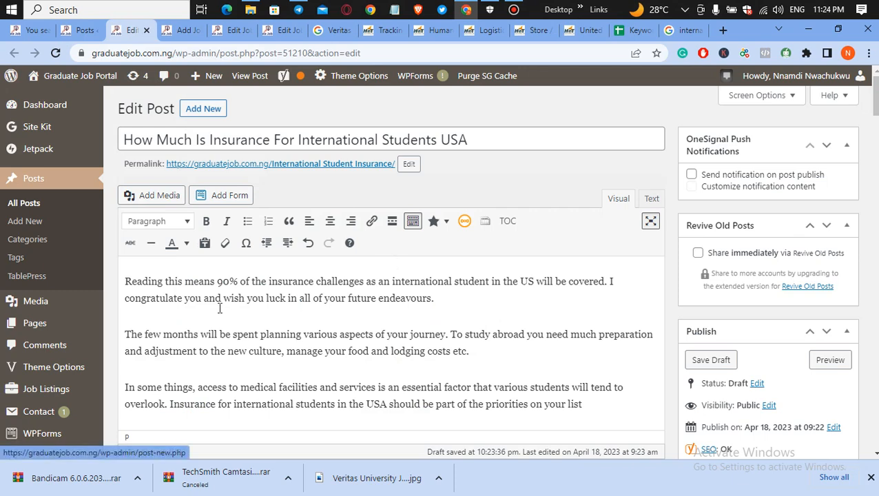
scroll(874, 96, "down", 1)
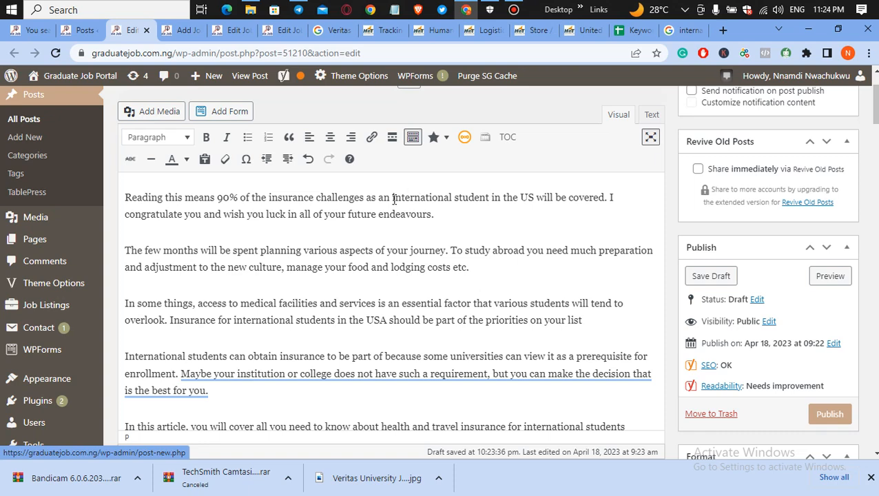
left_click_drag(393, 198, 488, 198)
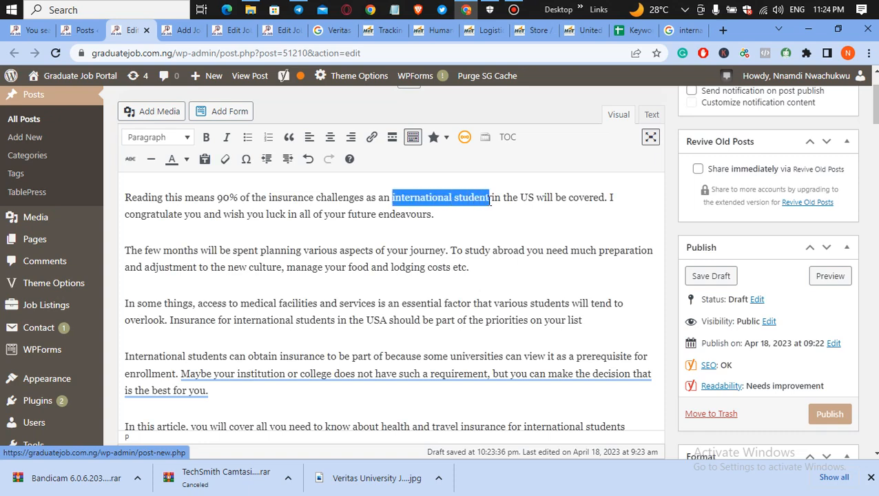
Step: Copy the link address of "International Student Health Insurance For Study Abroad" from the site's search results and return to the draft post
left_click(31, 32)
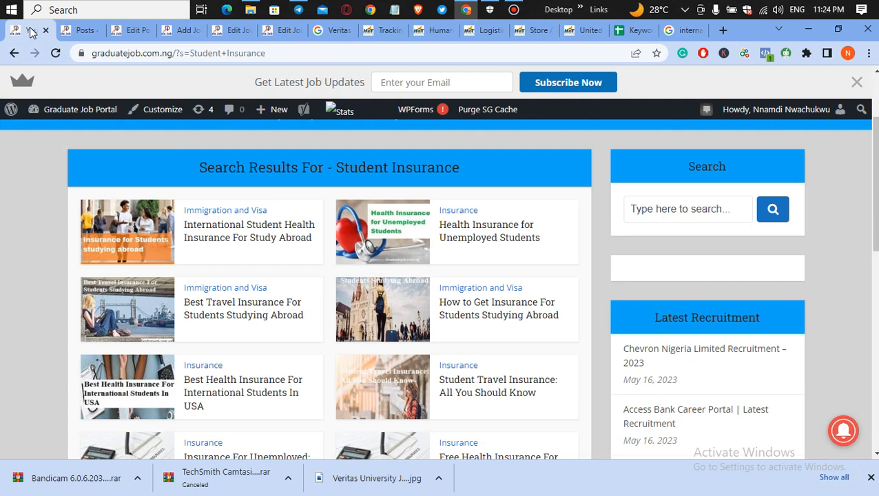
right_click(233, 235)
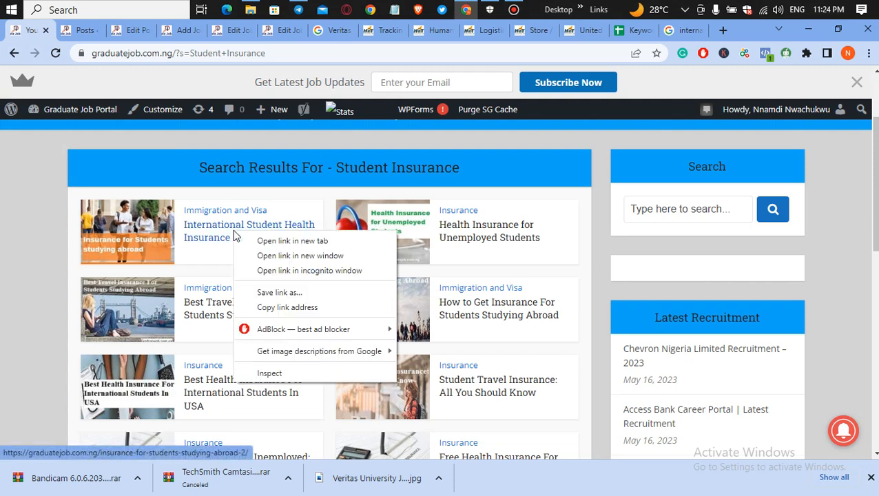
left_click(287, 308)
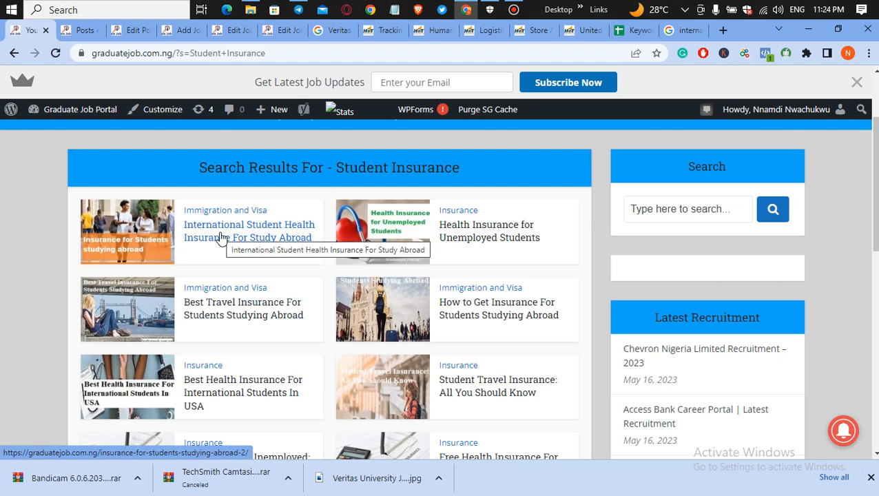
left_click(139, 33)
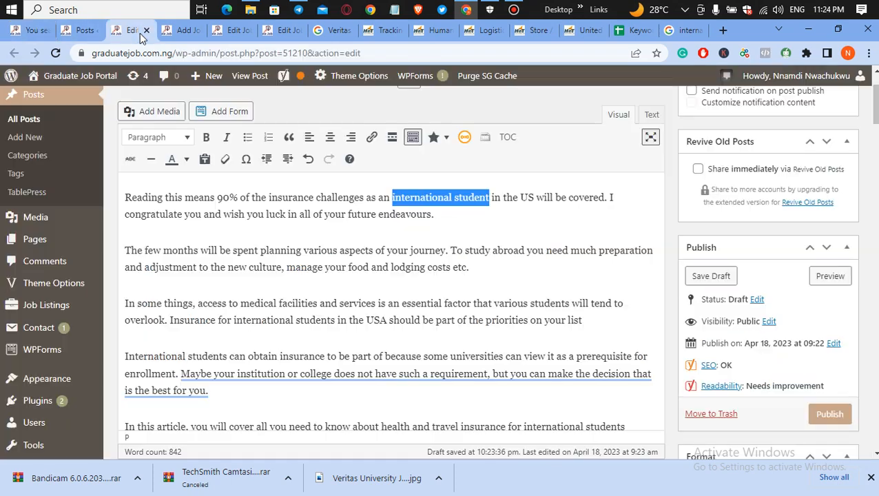
left_click(372, 140)
key("ctrl+v")
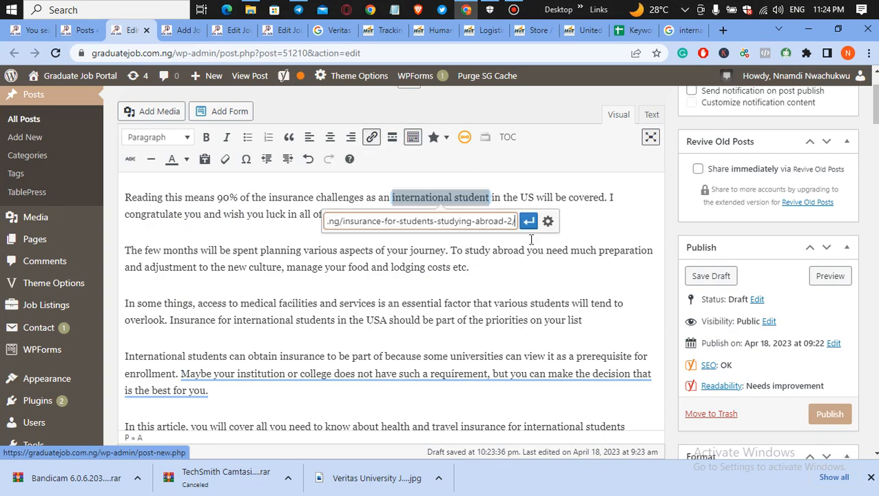
left_click(596, 216)
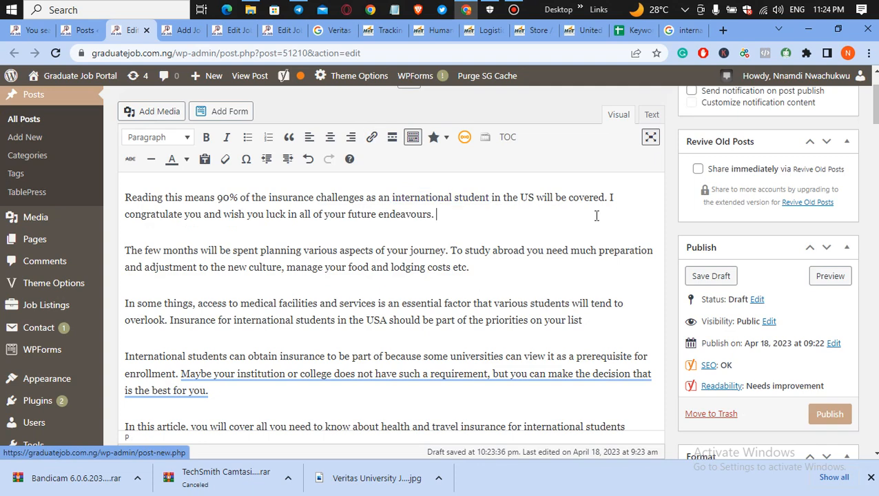
Step: Link "international student" in the first paragraph to the copied address graduatejob.com.ng/insurance-for-students-studying-abroad-2/
left_click_drag(414, 197, 487, 197)
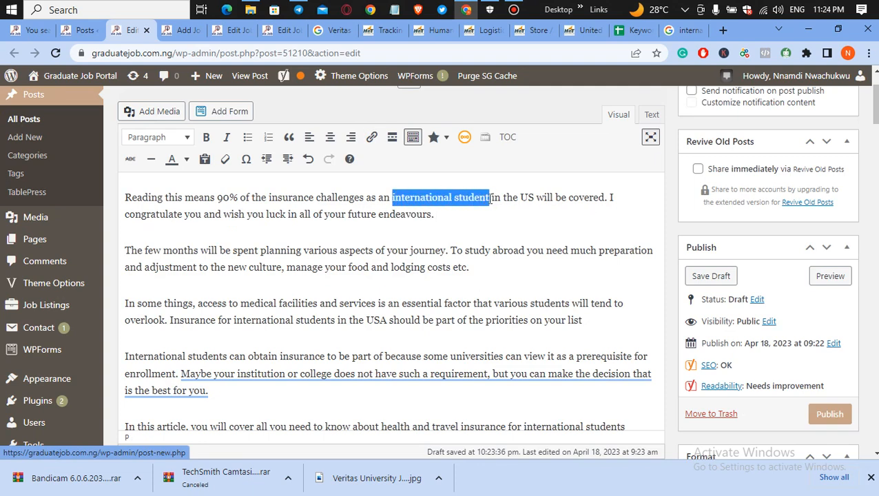
left_click(372, 138)
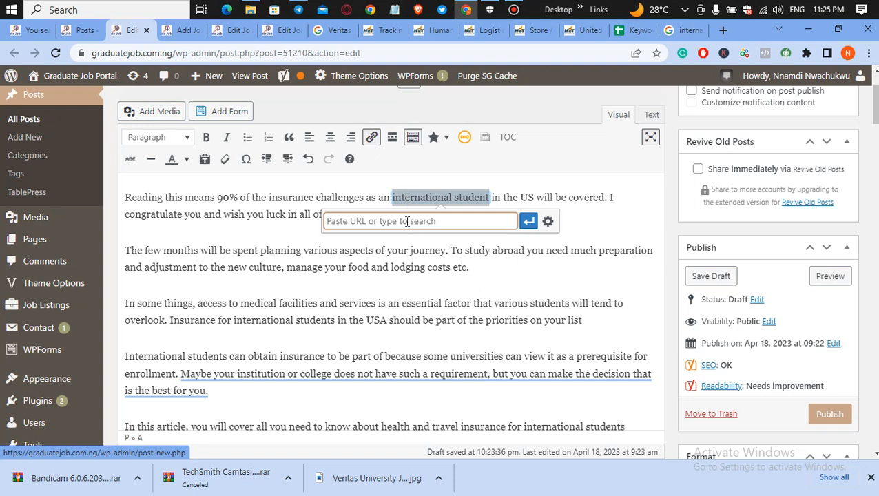
key("ctrl+v")
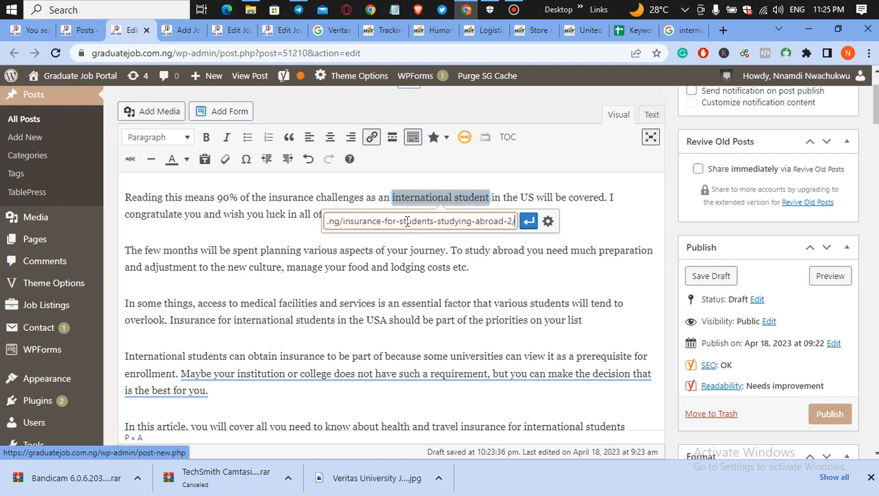
left_click(528, 222)
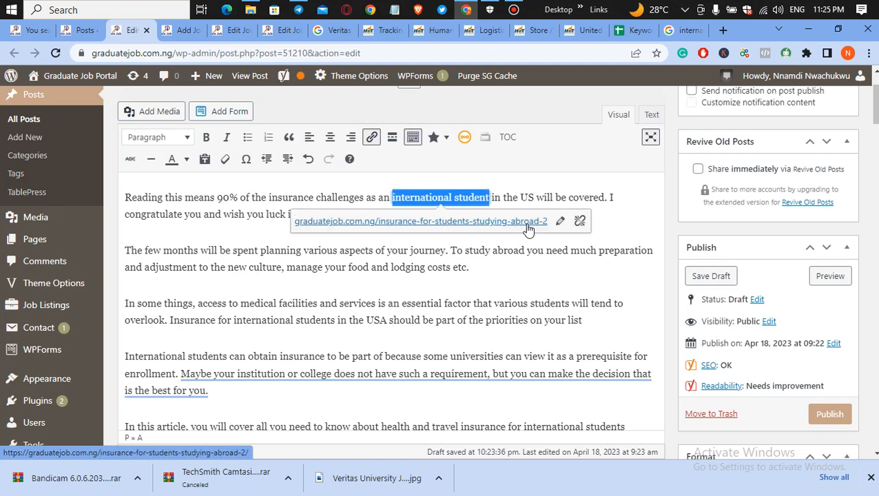
left_click(461, 267)
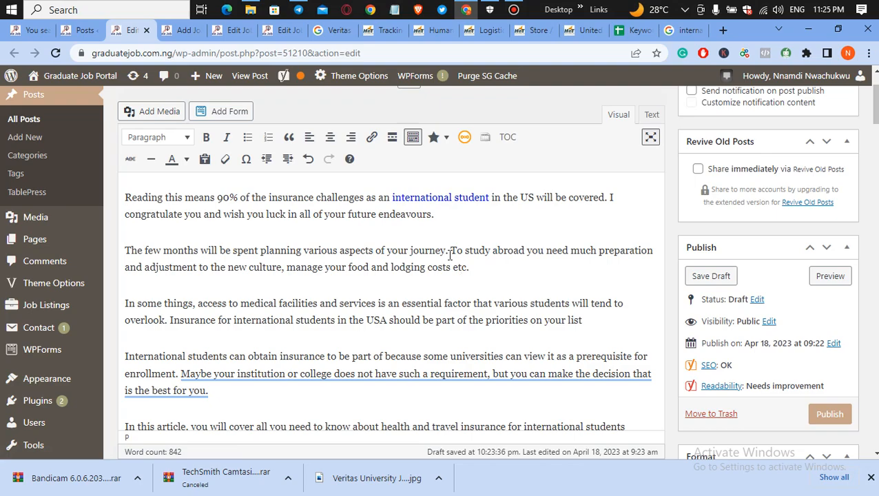
Step: Check the Internal links rating in the SEO analysis and return to the post's opening paragraphs
scroll(872, 117, "down", 5)
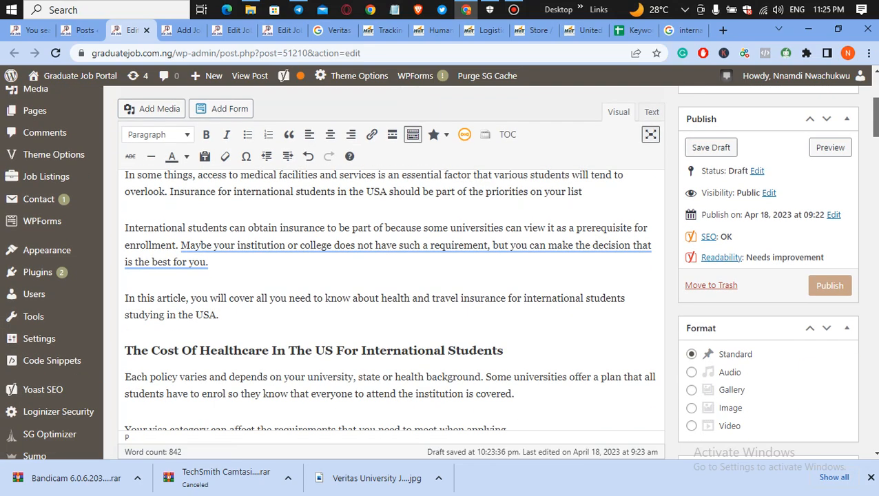
scroll(386, 276, "down", 15)
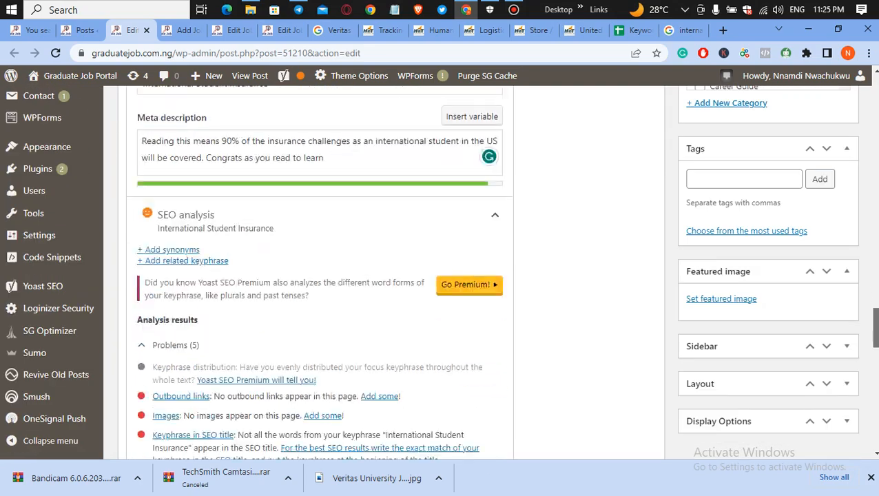
scroll(353, 252, "down", 2)
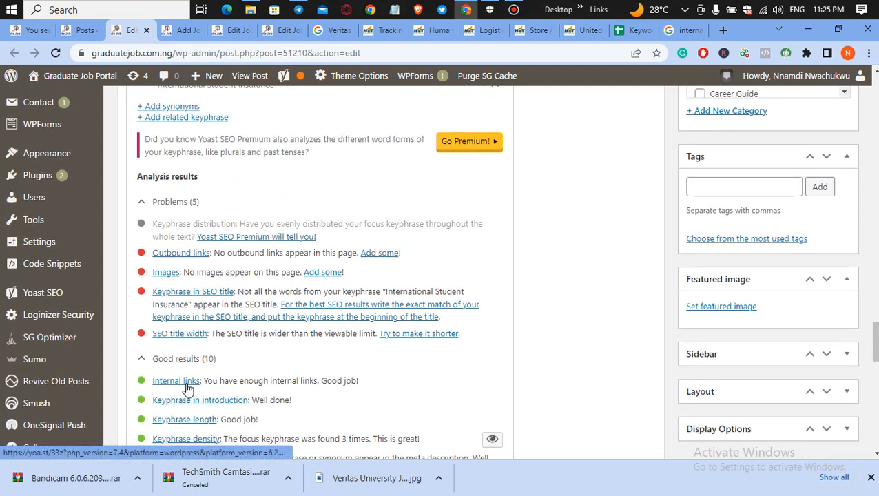
left_click_drag(873, 341, 873, 103)
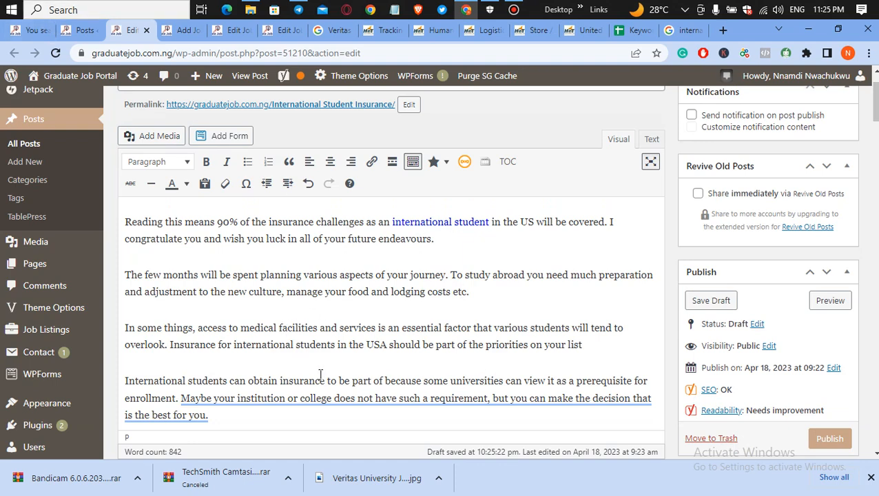
mouse_move(278, 398)
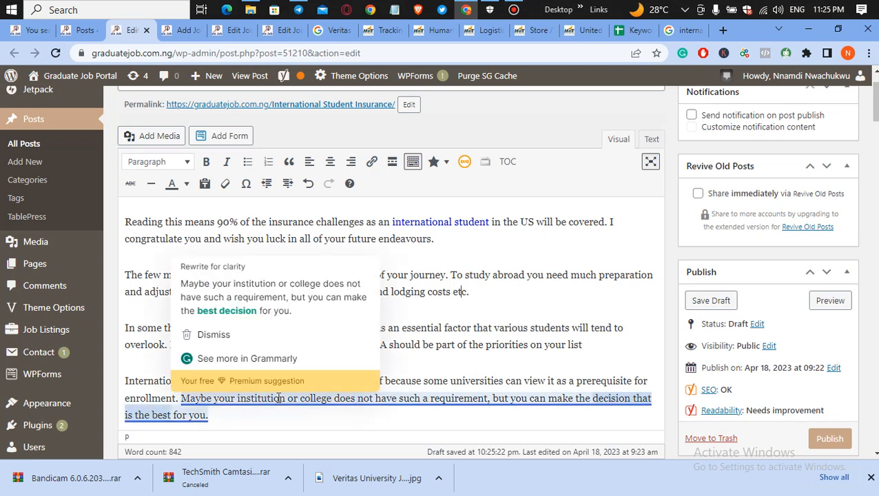
left_click(470, 297)
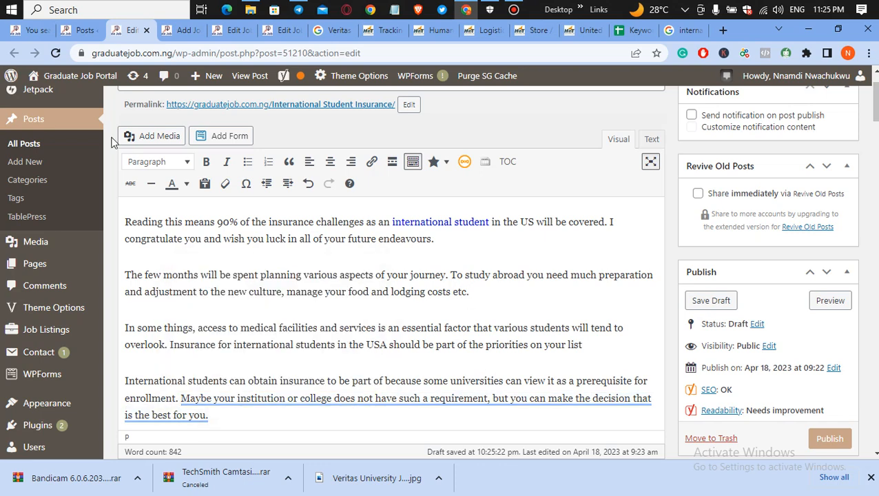
Step: Copy the linked title "Best Travel Insurance For Students Studying Abroad" from the site's search results and paste it on a new line after the introduction
left_click(21, 35)
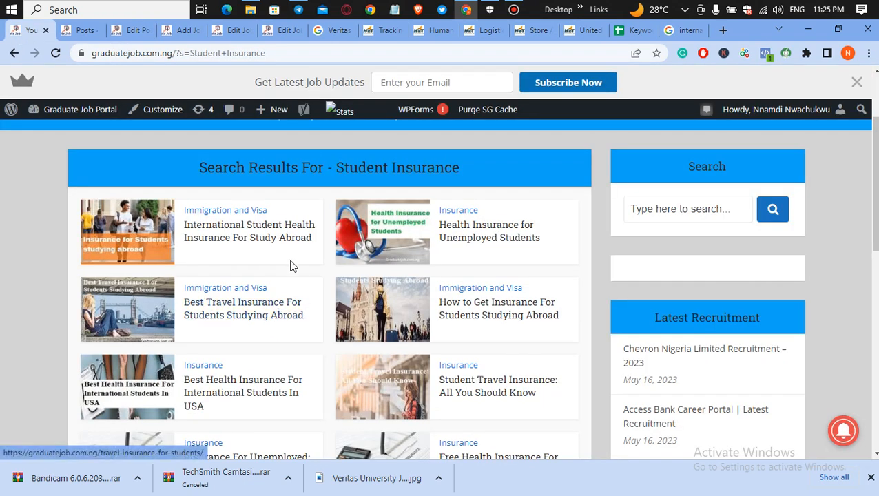
left_click_drag(307, 317, 186, 311)
key("ctrl+c")
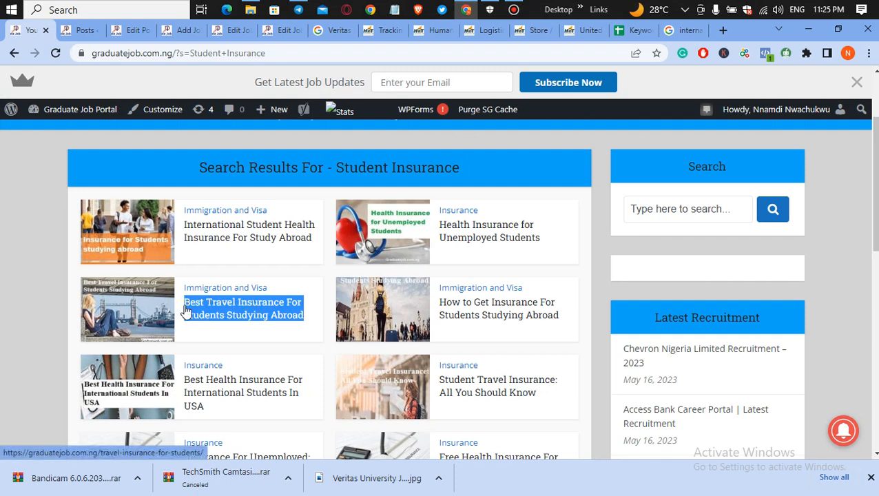
left_click(132, 32)
scroll(563, 227, "down", 3)
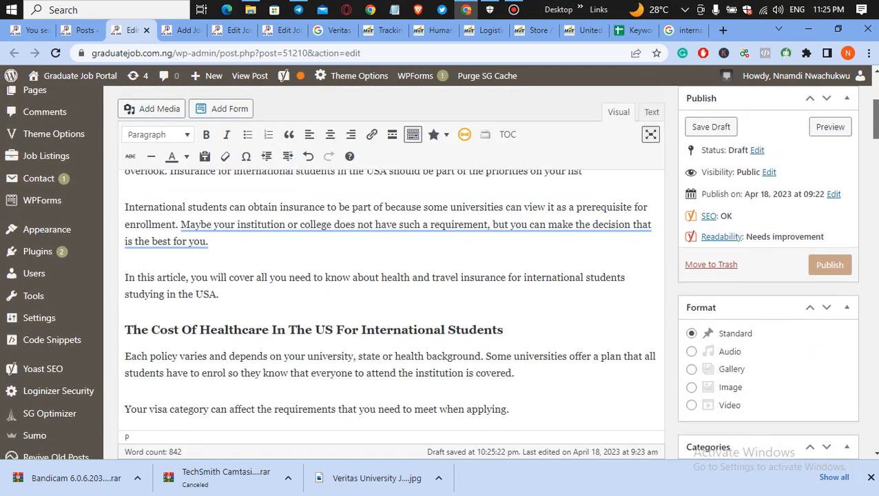
left_click(234, 273)
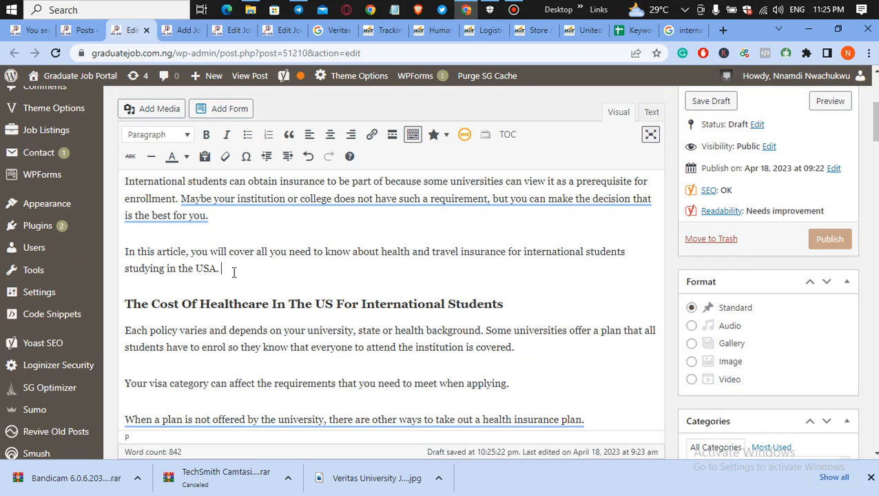
key("Return")
key("ctrl+v")
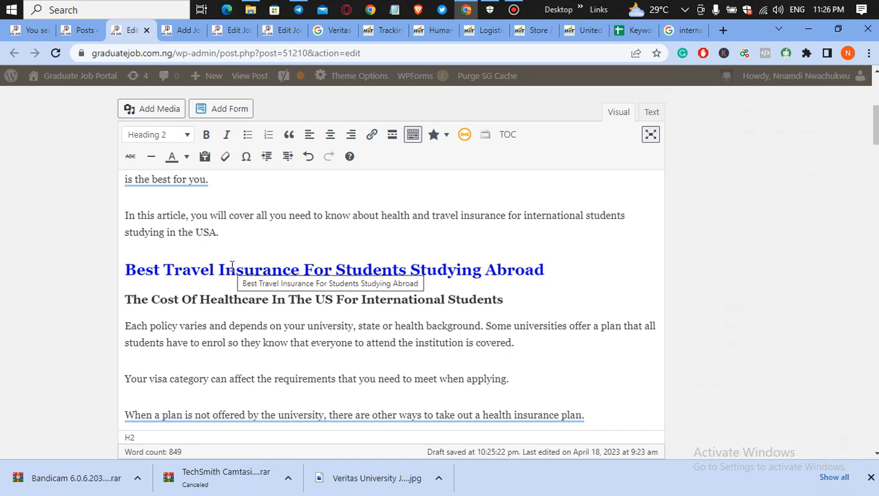
Step: Change the format of the pasted travel insurance link line to Preformatted
left_click(233, 268)
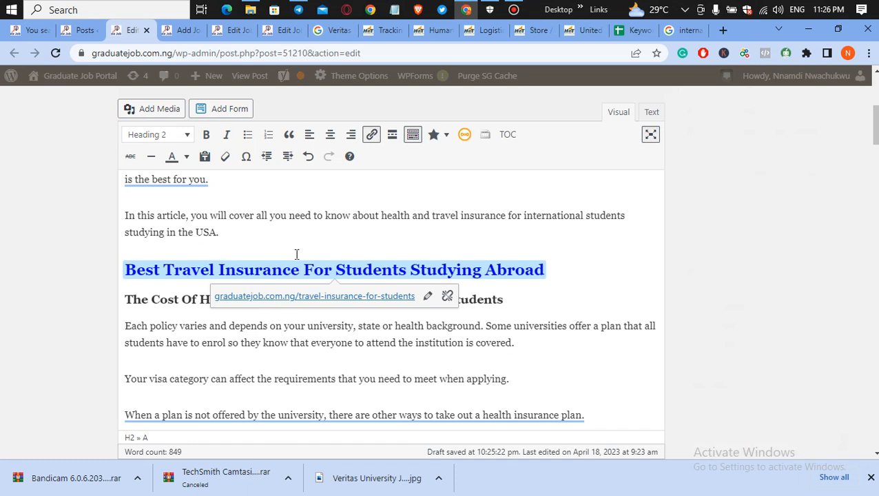
left_click(185, 136)
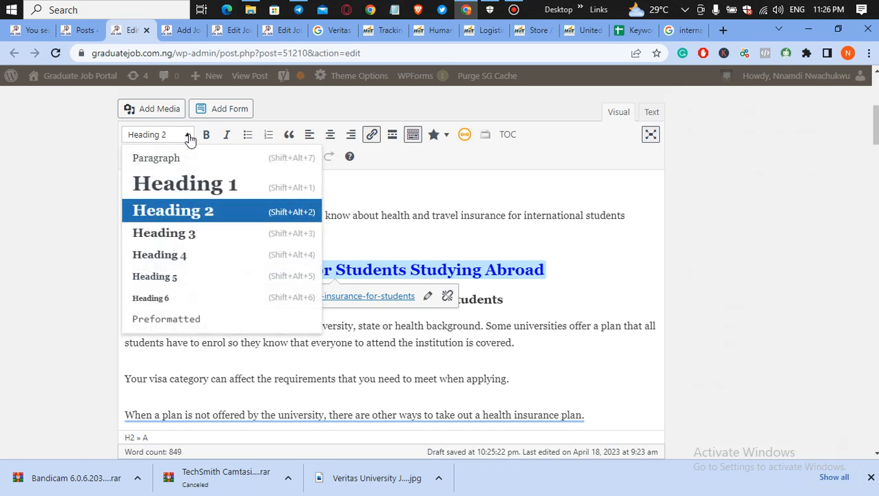
left_click(185, 329)
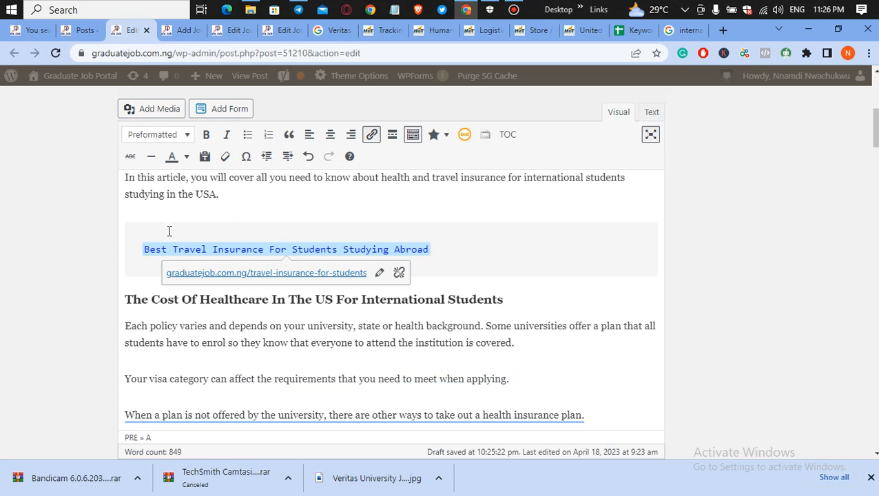
Step: Insert "READ MORE: " before the travel insurance link and make the whole line bold
key("Left")
type("READ")
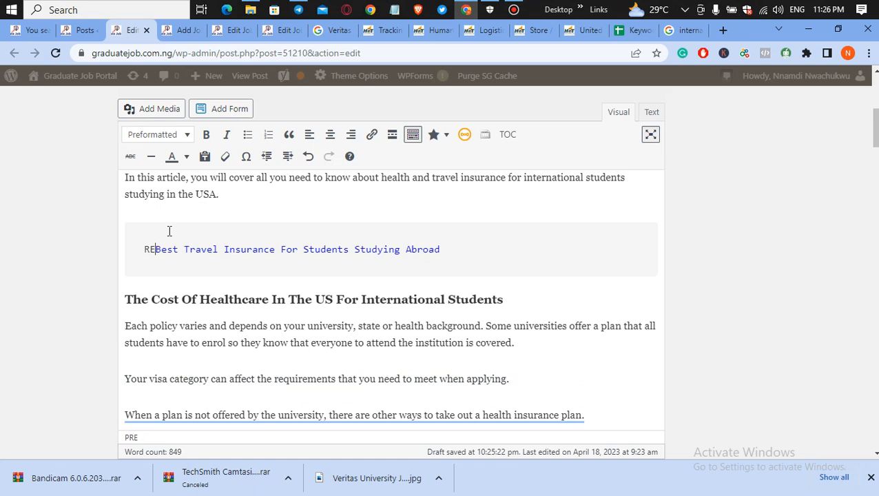
type(" MORE")
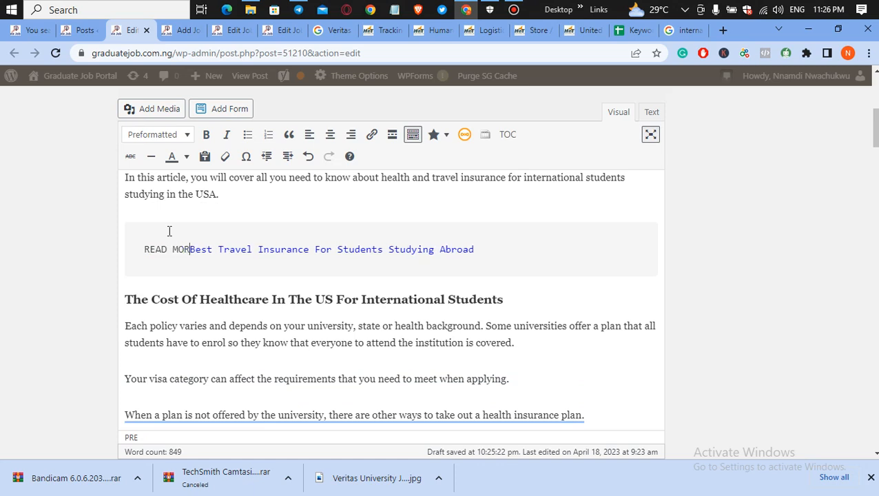
type(":")
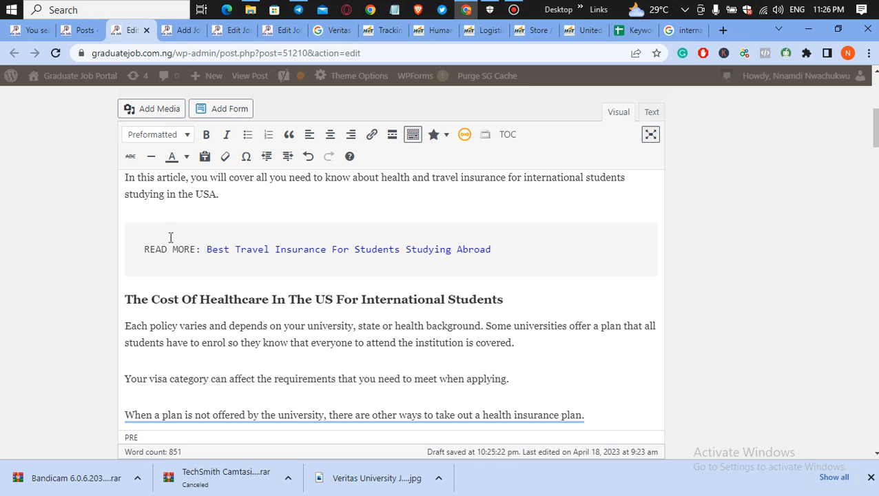
left_click_drag(145, 249, 513, 262)
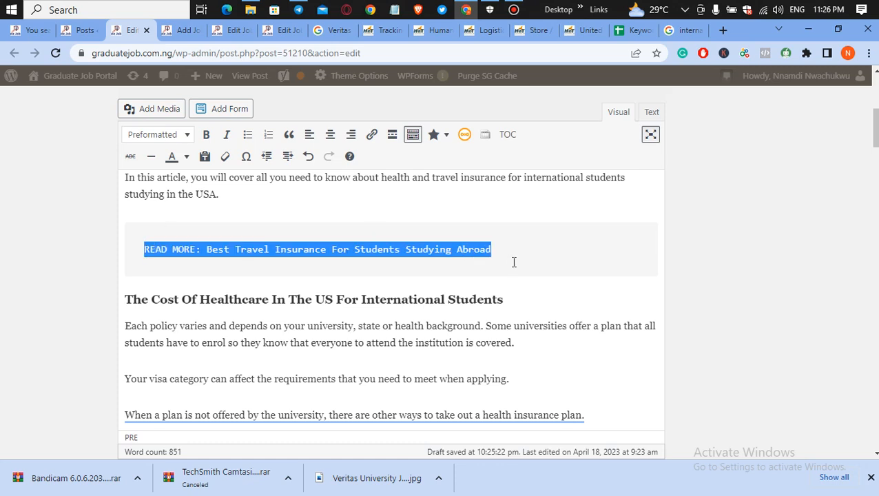
key("ctrl+b")
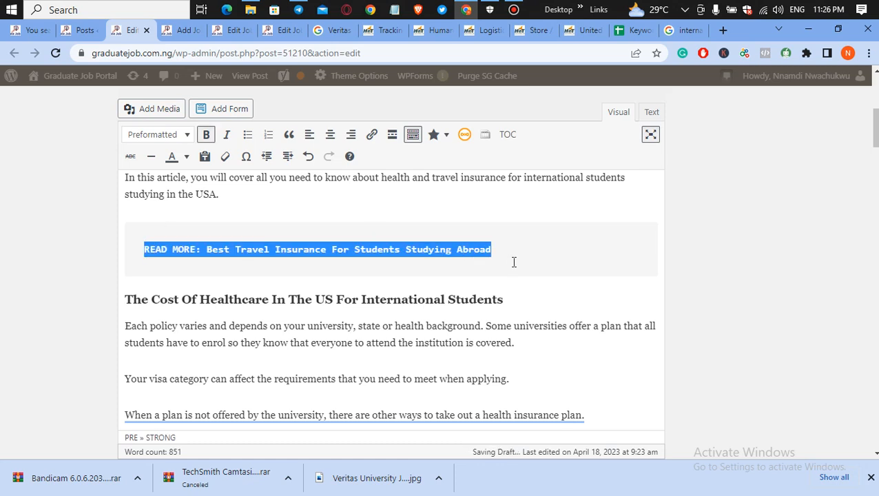
left_click(542, 255)
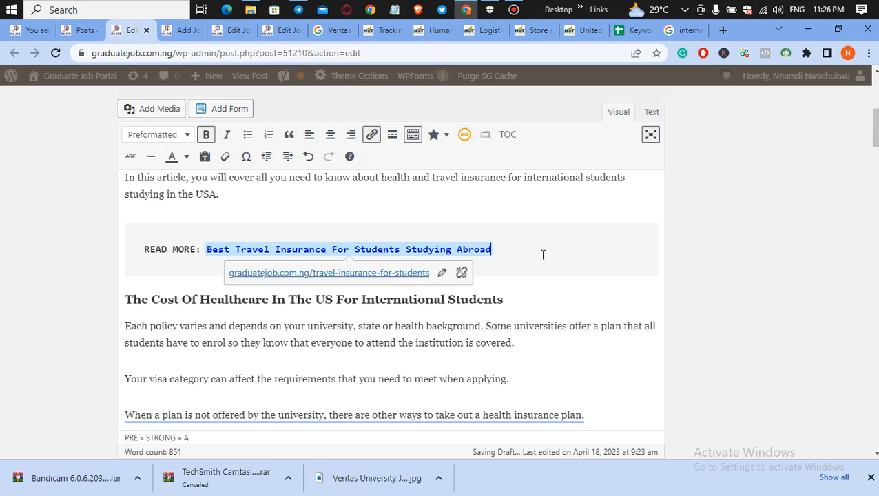
Step: Open the post "International Student Health Insurance For Study Abroad" from the site's search results and examine how its READ MORE links are placed
mouse_move(875, 131)
left_mouse_down()
mouse_move(876, 108)
mouse_move(875, 144)
left_mouse_up()
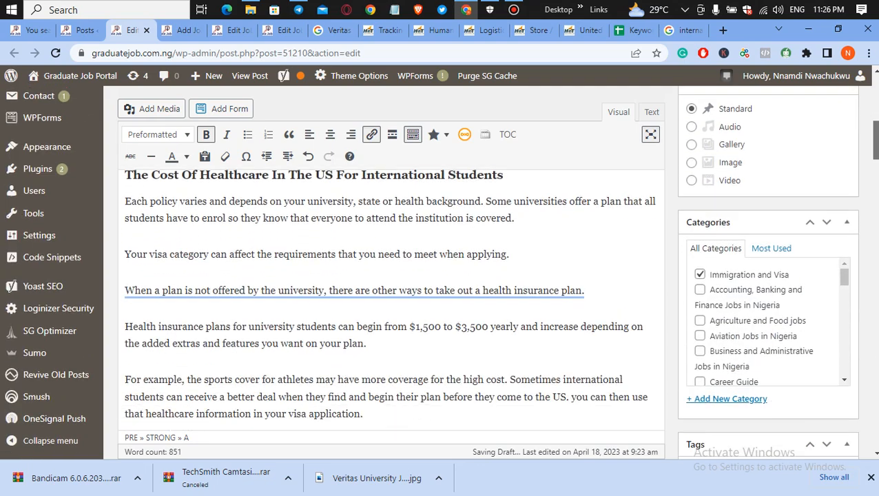
left_click(29, 31)
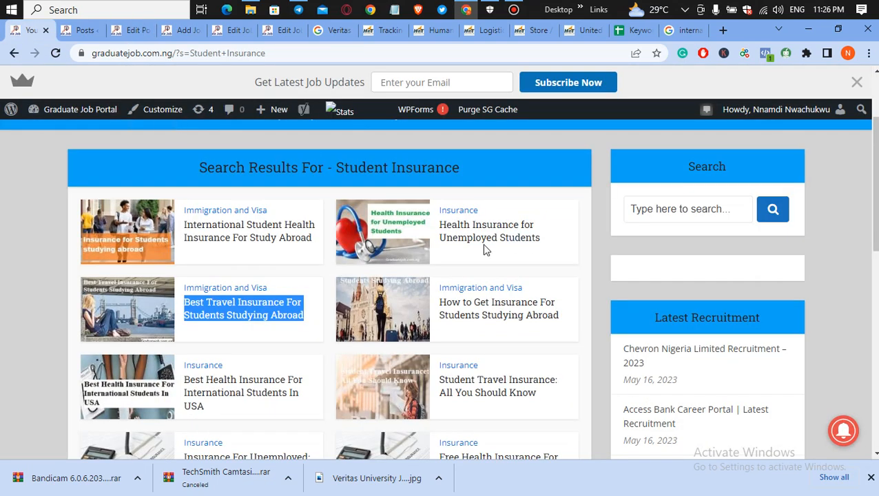
right_click(220, 237)
left_click(251, 249)
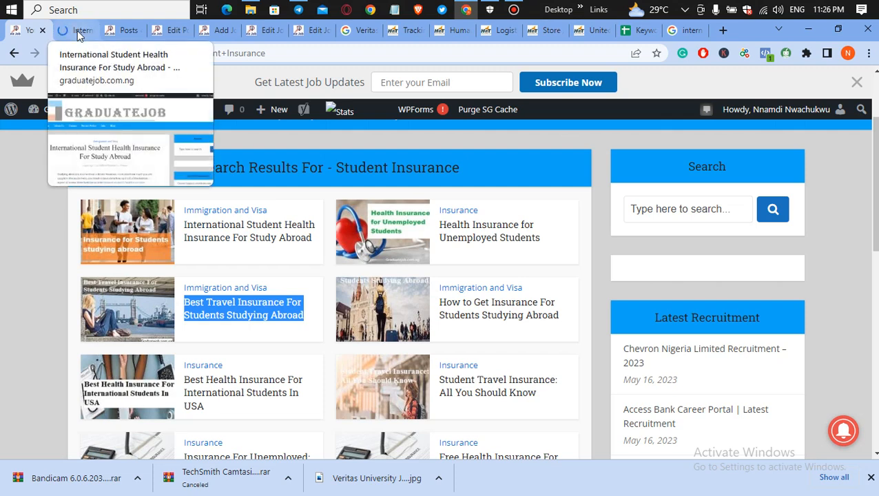
left_click(78, 30)
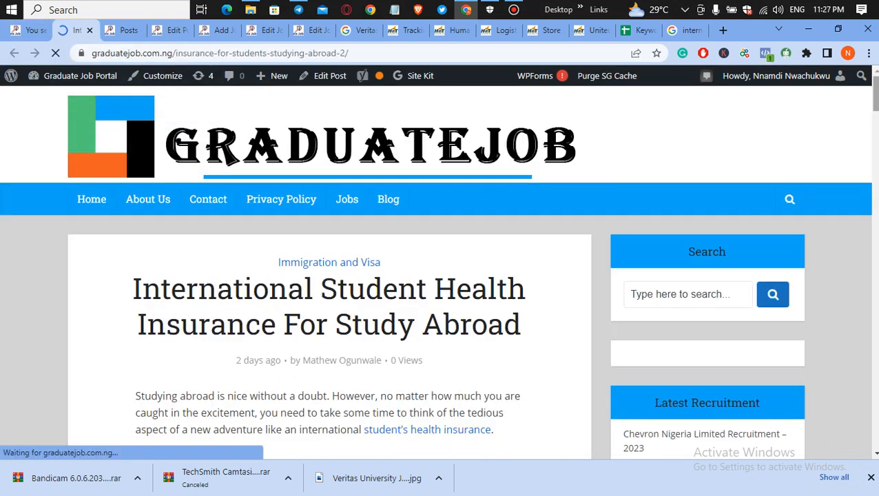
left_click_drag(875, 94, 875, 137)
mouse_move(413, 76)
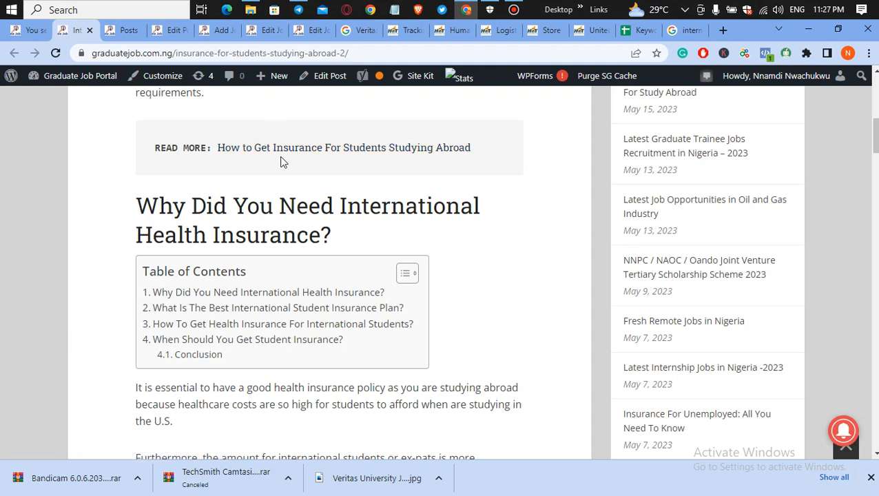
scroll(304, 157, "down", 1)
scroll(434, 272, "down", 12)
scroll(342, 265, "down", 1)
scroll(342, 266, "up", 1)
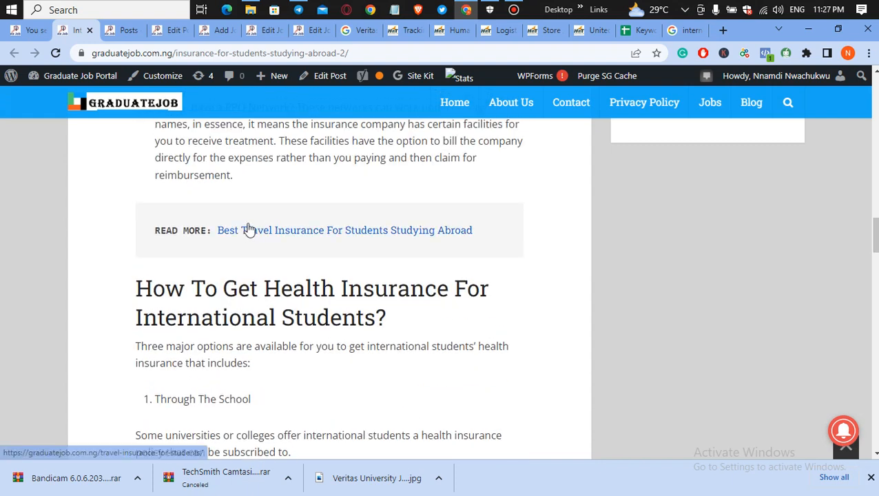
Step: Follow the "Best Travel Insurance For Students Studying Abroad" link, examine that post's READ MORE links down to the end, and close the post
left_click(288, 238)
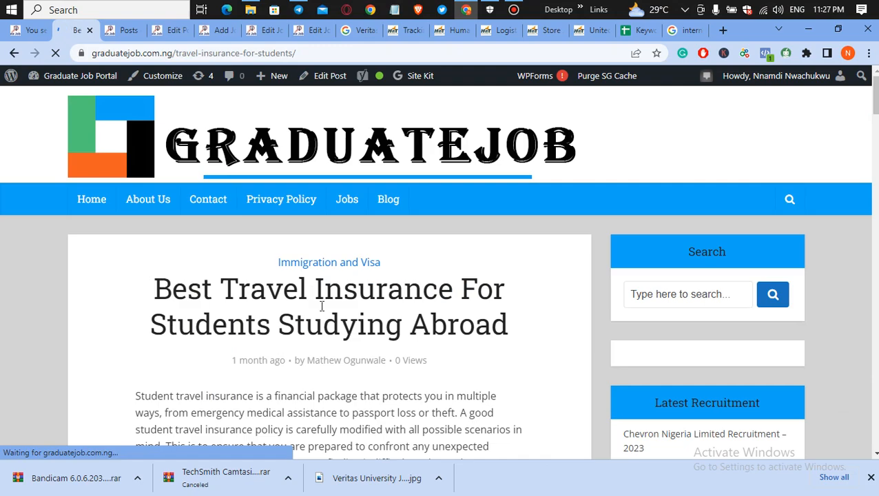
scroll(427, 276, "down", 5)
left_click_drag(874, 156, 875, 237)
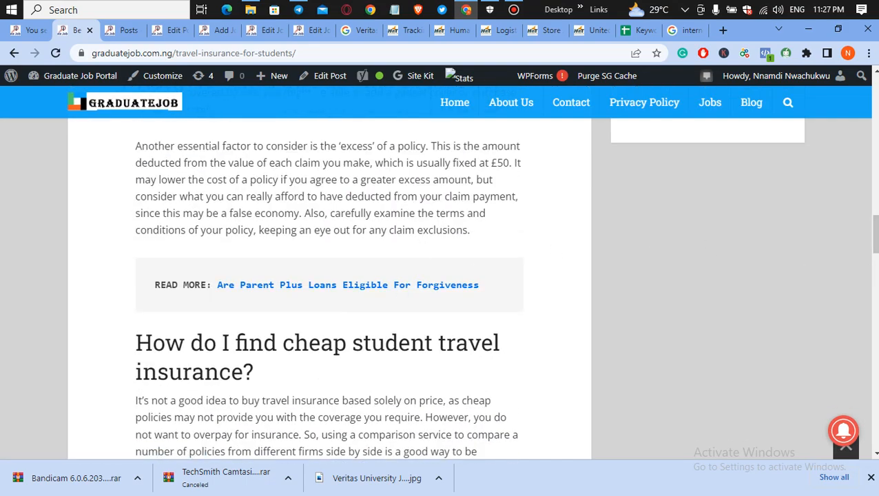
left_click_drag(874, 234, 875, 372)
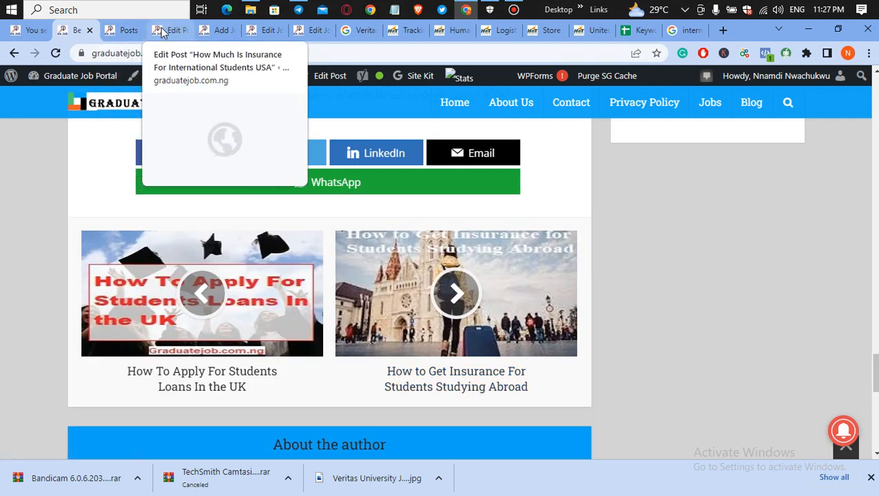
left_click(90, 31)
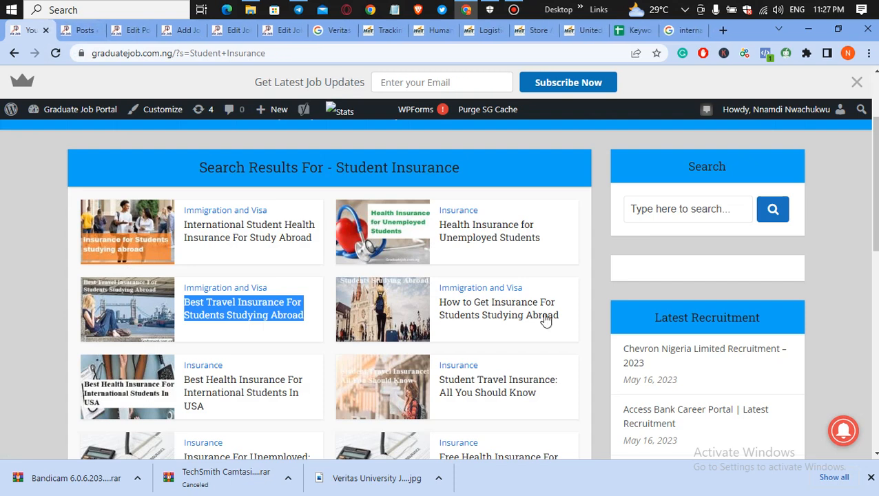
Step: Copy the linked title "How to Get Insurance For Students Studying Abroad" from the search results and paste it on a new line above the Conclusion heading
left_click_drag(561, 319, 442, 310)
key("ctrl+c")
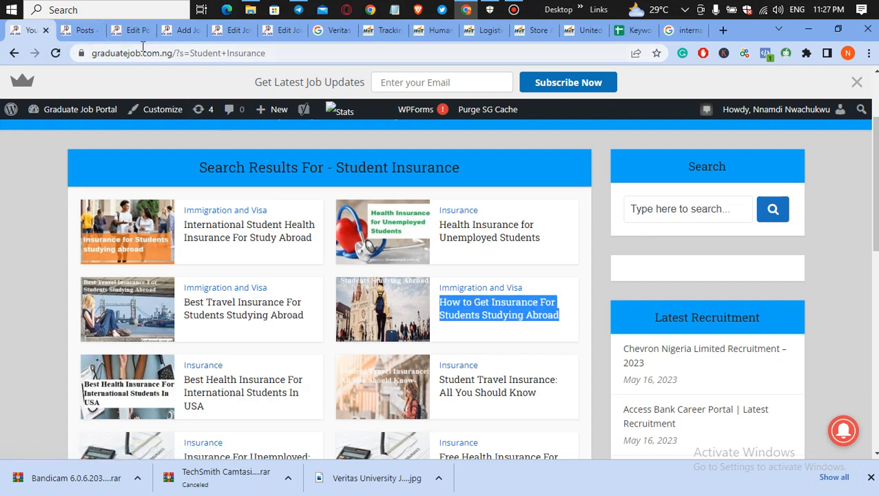
left_click(134, 34)
scroll(366, 188, "down", 10)
scroll(391, 276, "down", 6)
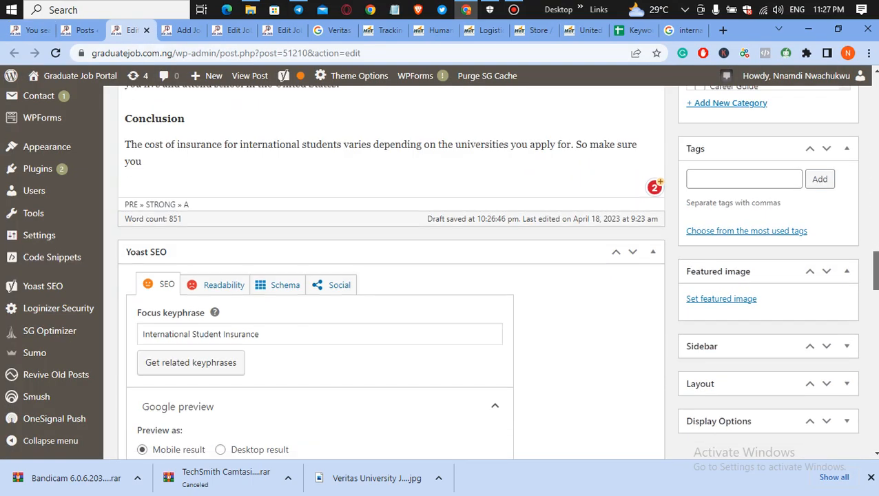
scroll(390, 276, "up", 5)
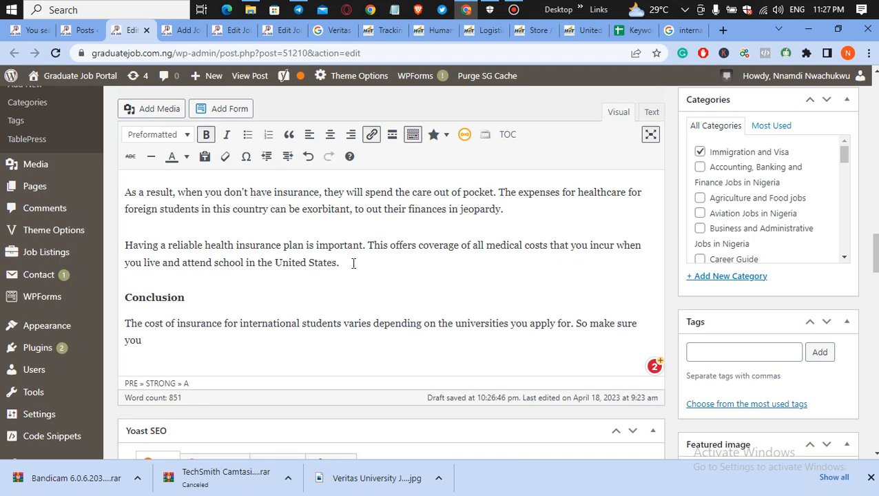
left_click(353, 263)
key("Return")
key("ctrl+v")
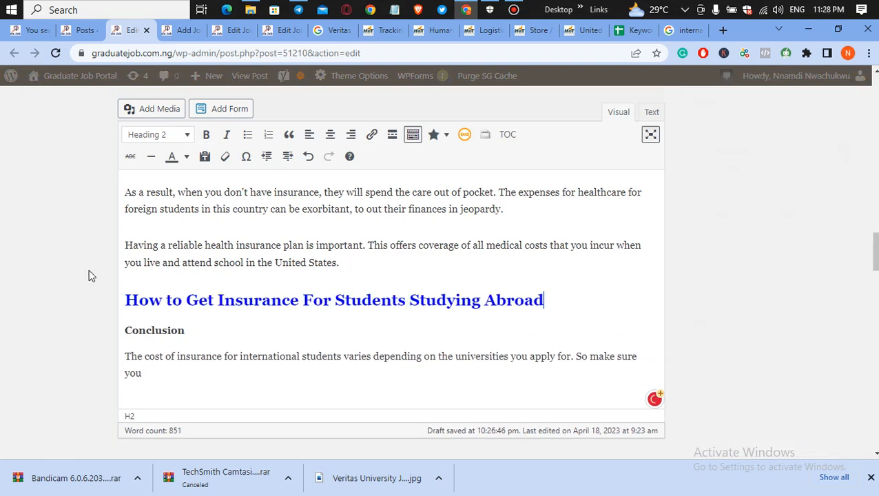
Step: Insert "READ MORE: " before the "How to Get Insurance For Students Studying Abroad" link above the Conclusion
left_click(124, 290)
triple_click(125, 290)
left_click(124, 290)
type("READ MORE:")
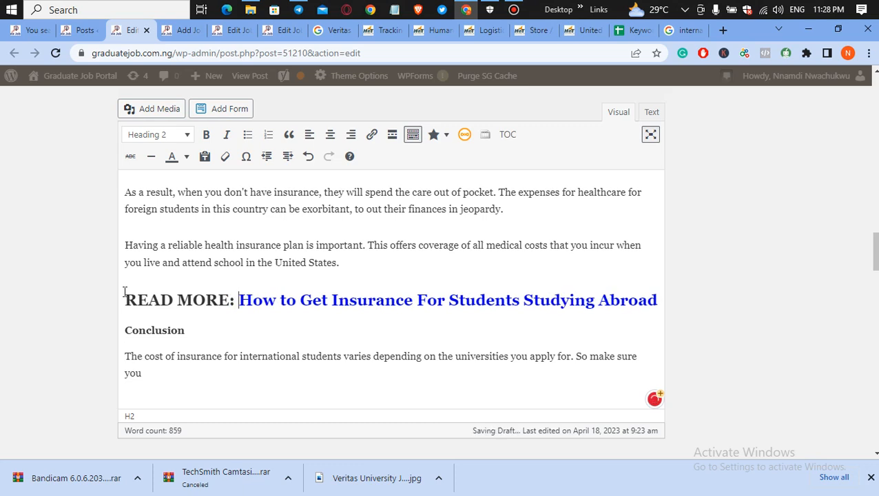
Step: Change the READ MORE line above the Conclusion to the Preformatted format and make it all bold
left_click(186, 135)
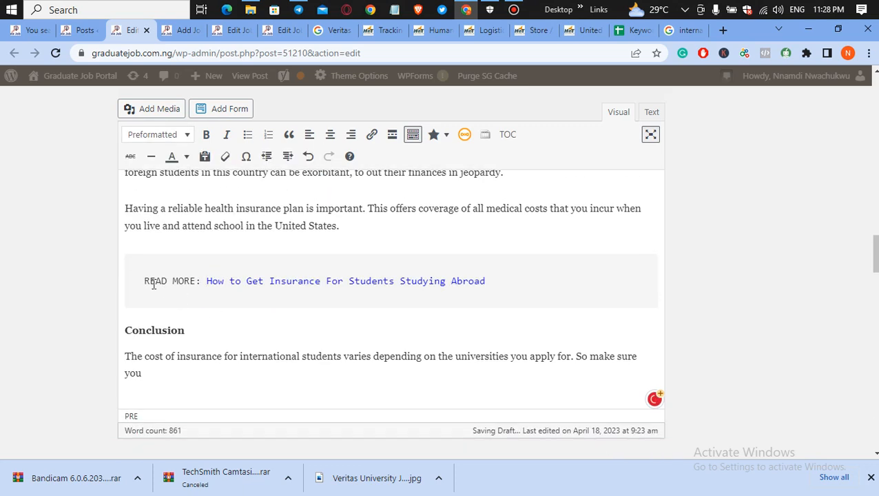
left_click_drag(146, 280, 500, 284)
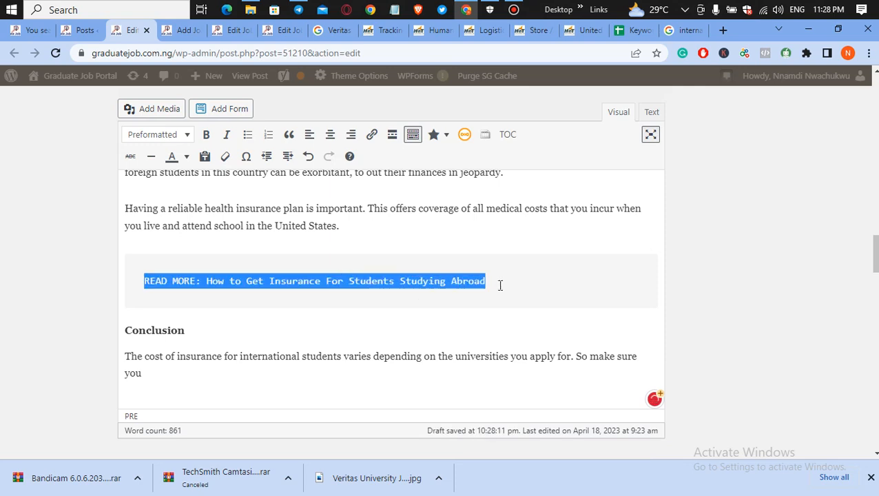
key("ctrl+b")
Step: Copy the linked title "Best Health Insurance For International Students In USA" from the search results and paste it above "How To Find The Right Insurance Plan?" as Preformatted
left_click_drag(874, 253, 874, 176)
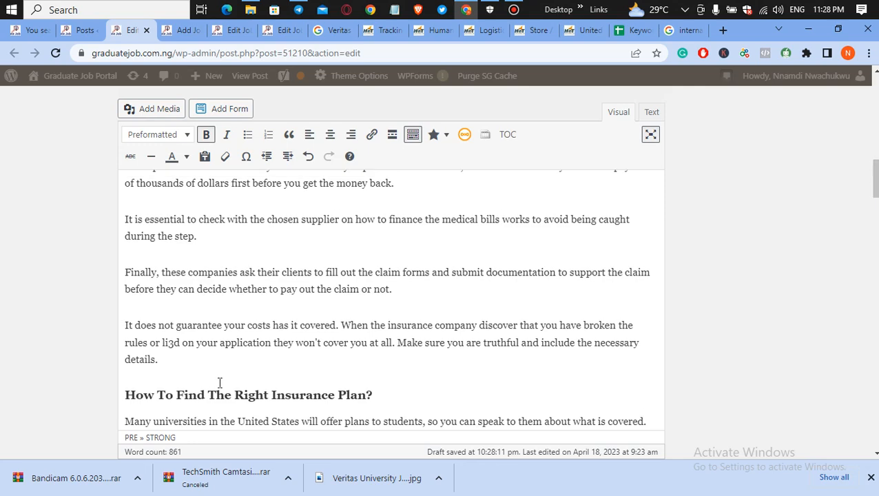
left_click(27, 32)
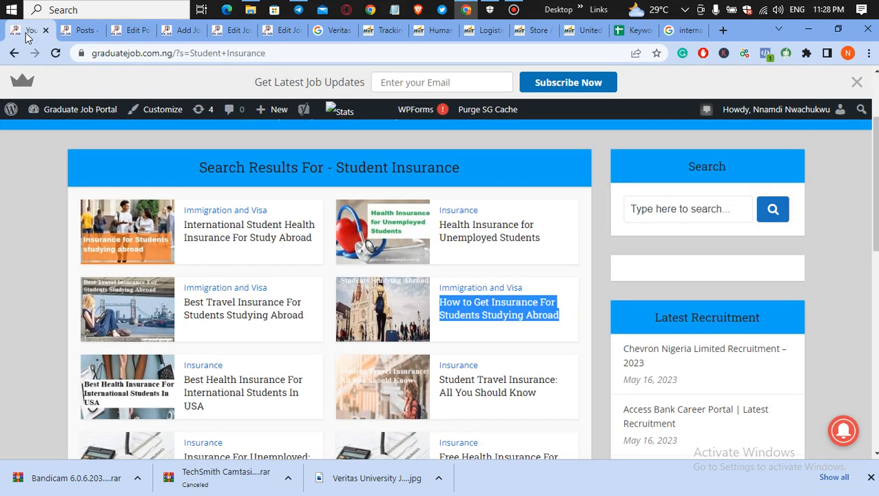
left_click_drag(220, 412, 185, 387)
key("ctrl+c")
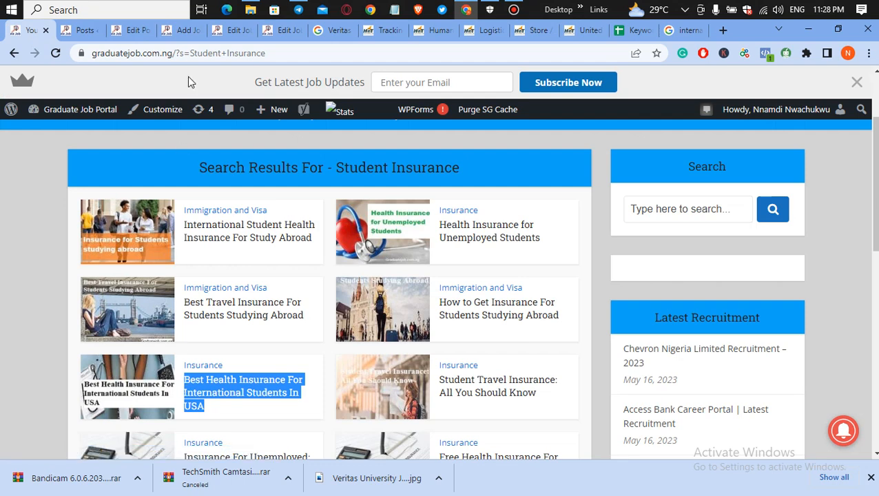
left_click(133, 31)
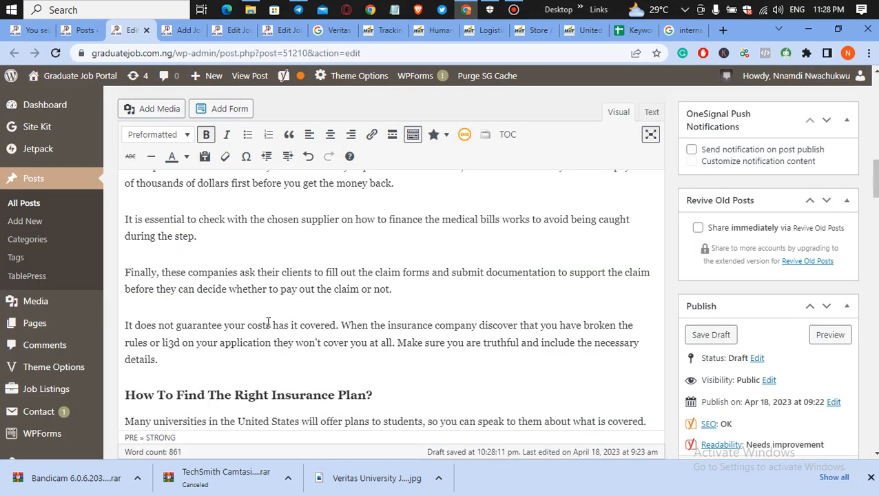
left_click(177, 360)
key("Return")
key("ctrl+v")
left_click(187, 135)
left_click(196, 320)
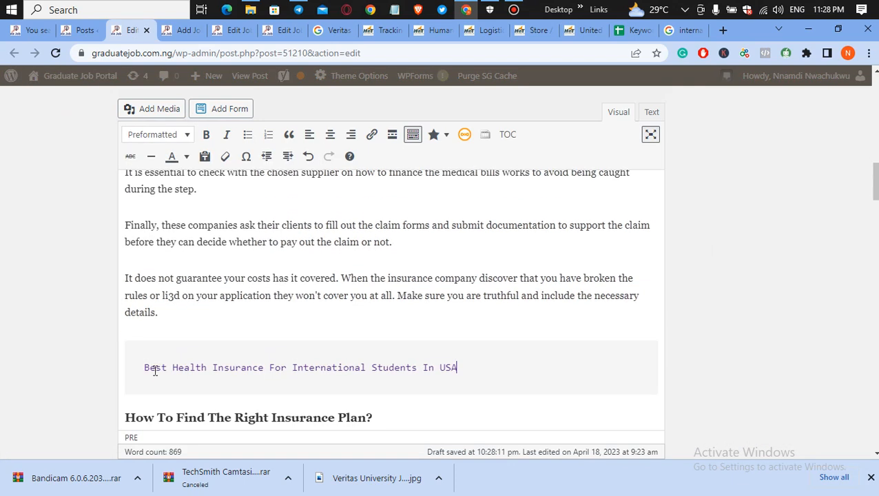
Step: Insert "READ MORE: " before the "Best Health Insurance For International Students In USA" link and make the whole line bold
triple_click(141, 363)
left_click(140, 363)
type("READ MORE")
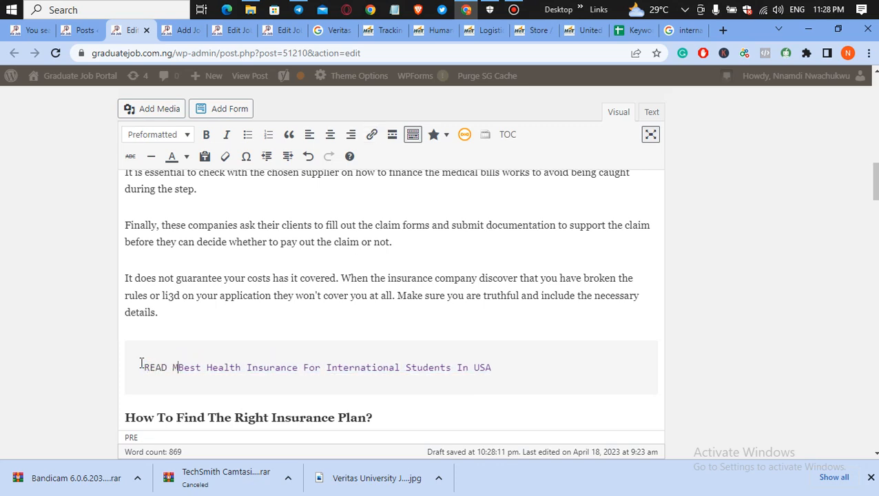
type(":")
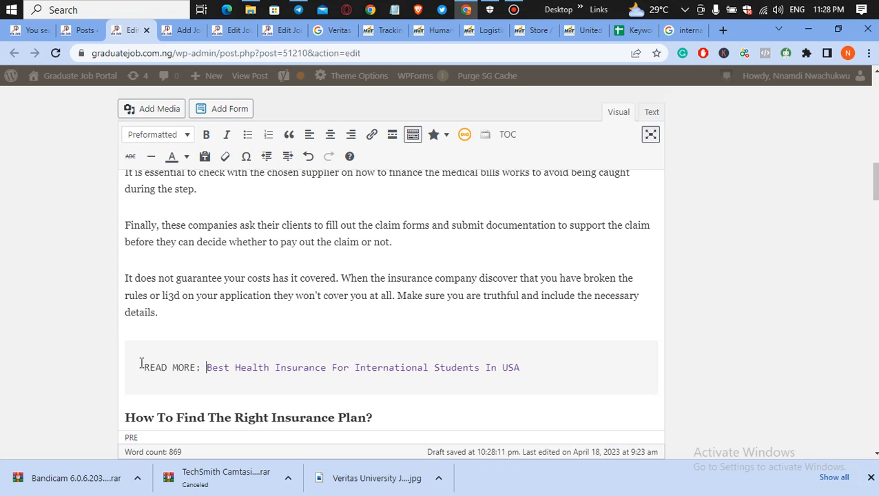
left_click_drag(145, 369, 532, 376)
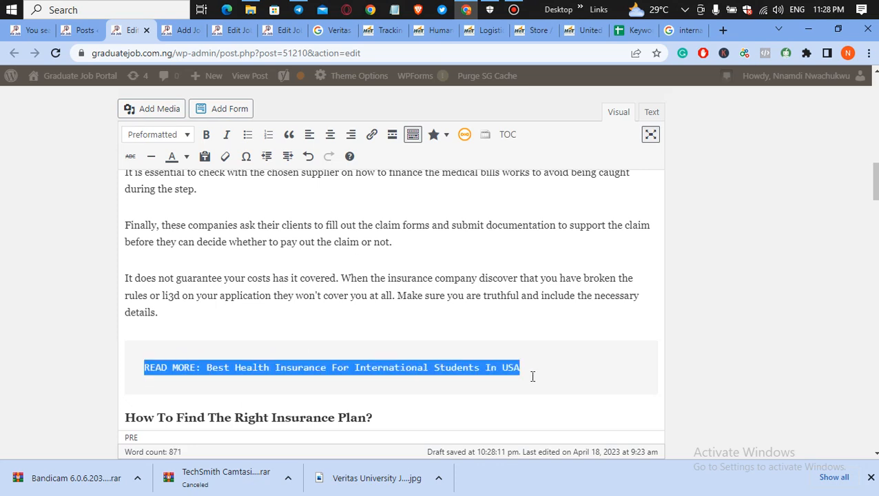
key("ctrl+b")
left_click(523, 242)
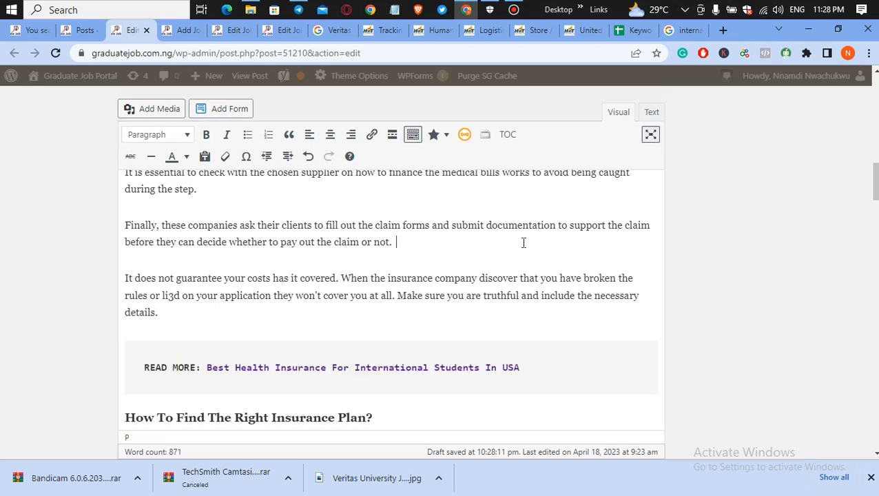
Step: Show the post's Readability analysis in Yoast SEO and review its problems and improvements
scroll(523, 242, "down", 5)
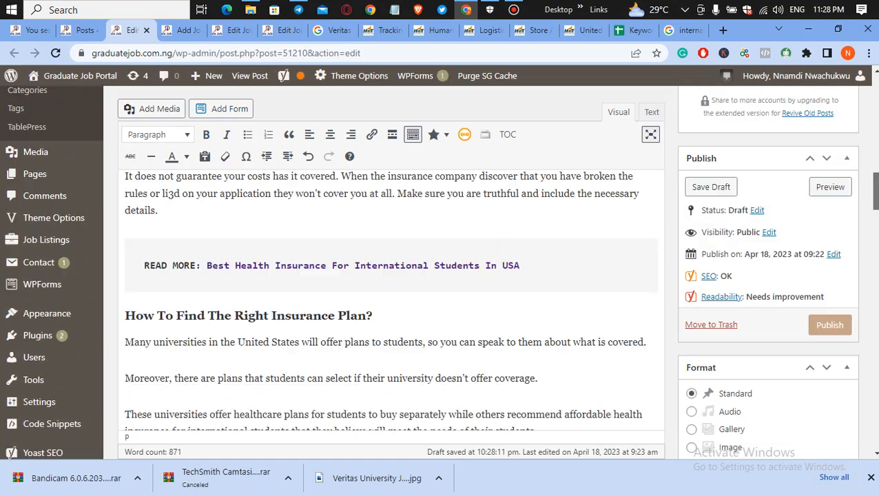
scroll(391, 296, "down", 10)
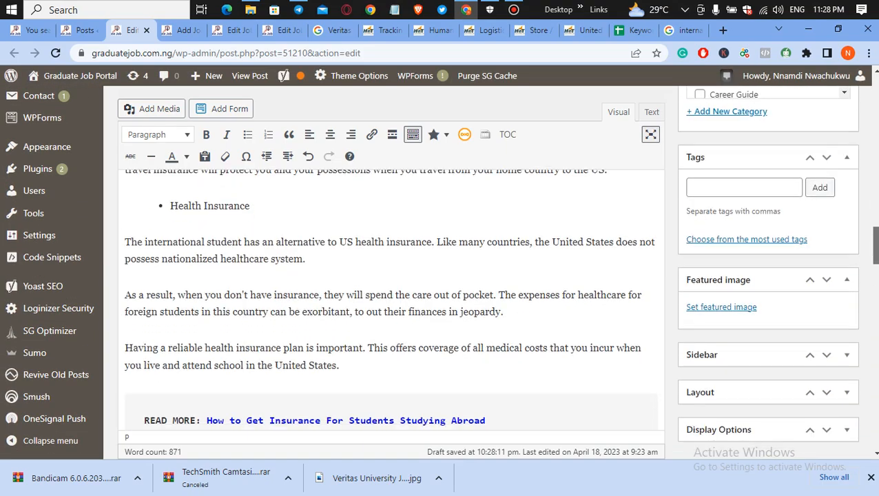
left_click_drag(876, 249, 877, 269)
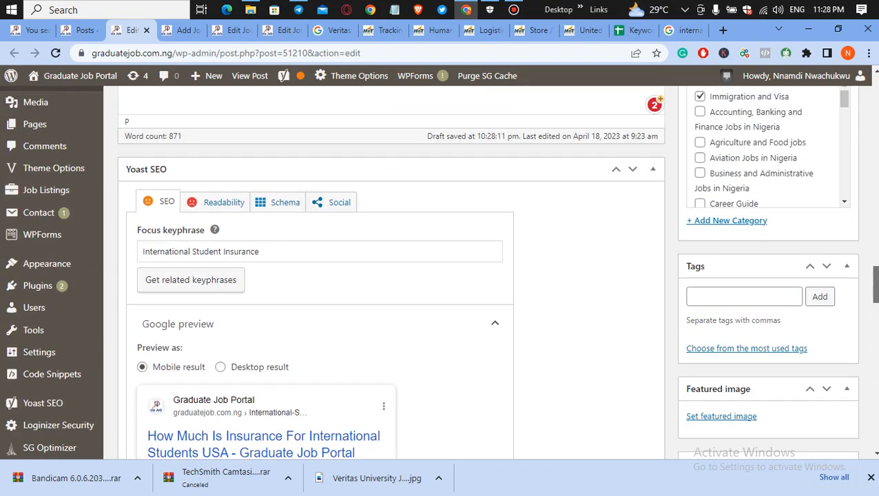
left_click(230, 207)
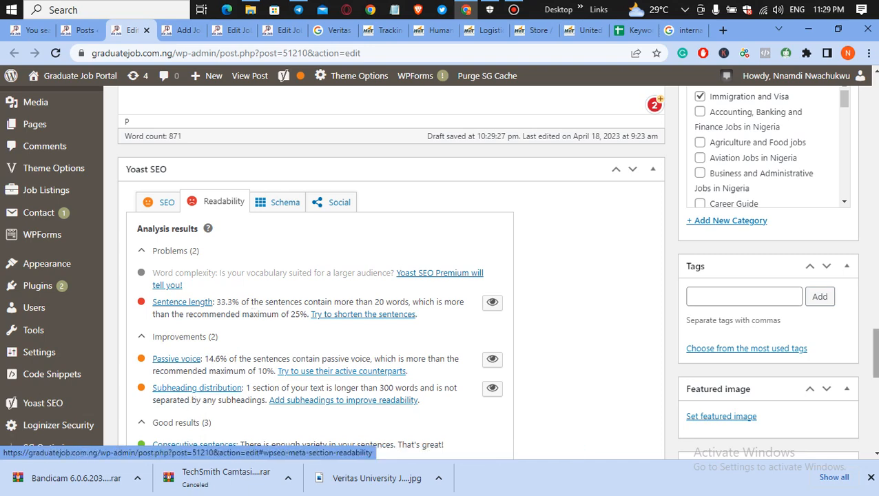
Step: Correct the typo "li3d" to "lied" in the paragraph above the health insurance READ MORE link
scroll(348, 383, "up", 5)
scroll(875, 233, "up", 10)
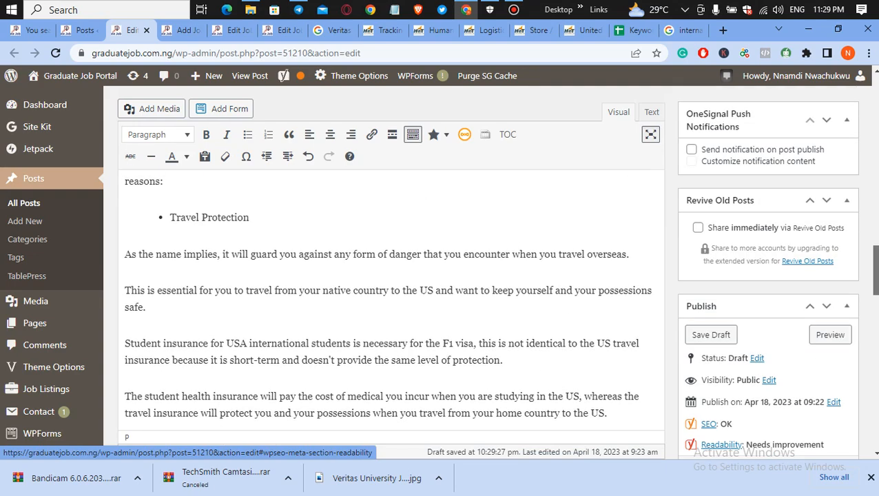
mouse_move(875, 232)
left_mouse_down()
mouse_move(873, 93)
mouse_move(874, 208)
left_mouse_up()
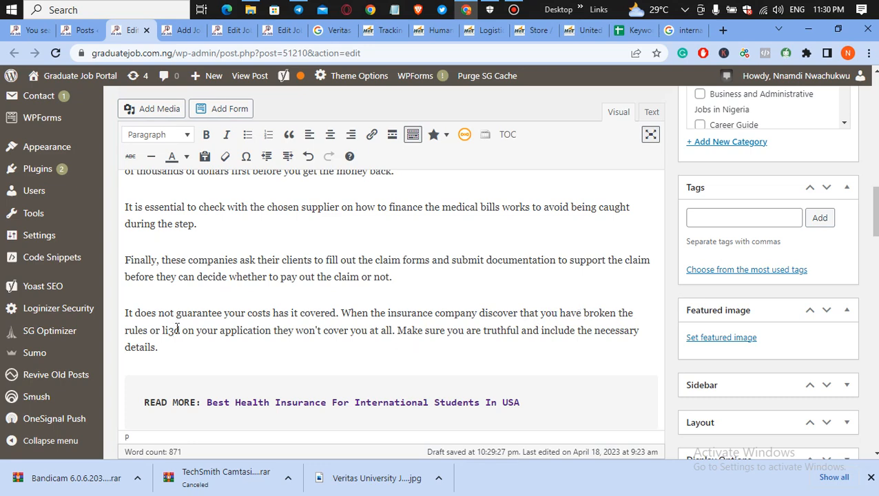
key("BackSpace")
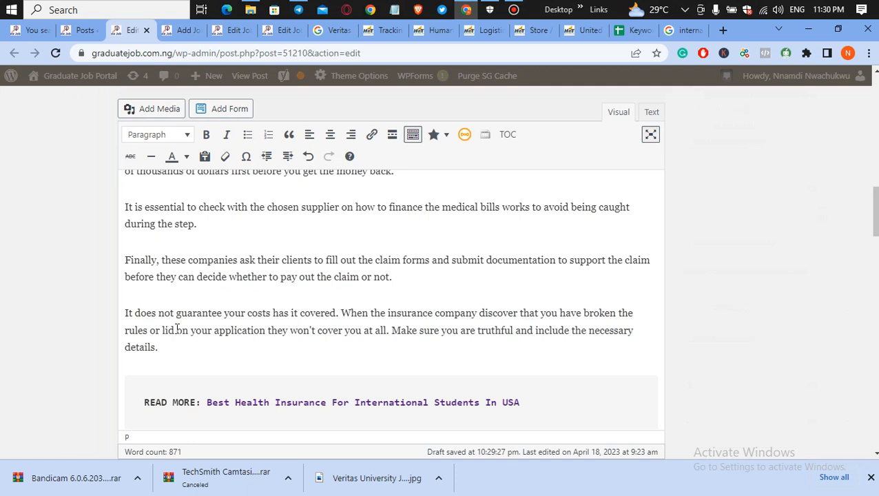
type("3")
key("BackSpace")
type("e")
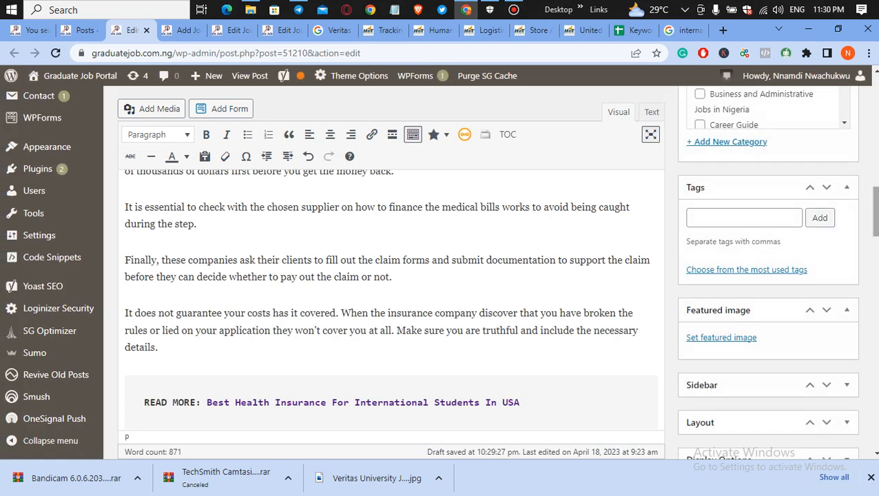
scroll(393, 275, "down", 2)
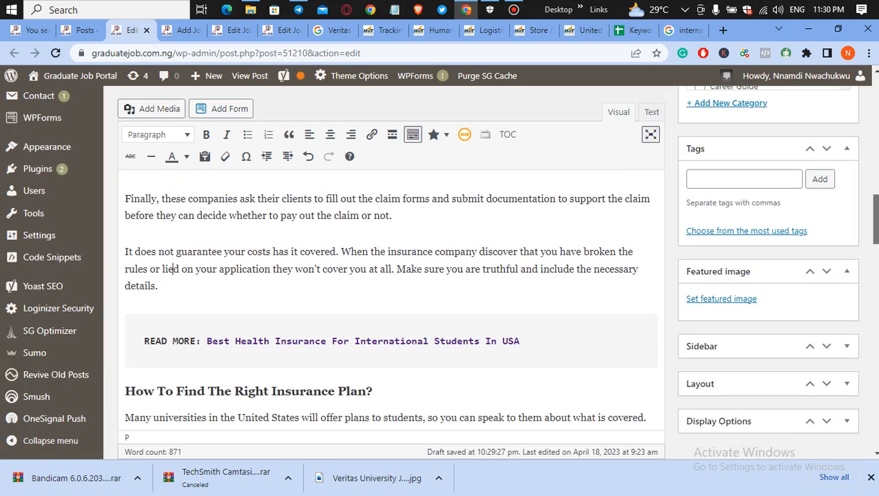
Step: Accept the Grammarly active-voice rewrite "When the university does not offer a plan" in the healthcare cost section
scroll(392, 275, "up", 3)
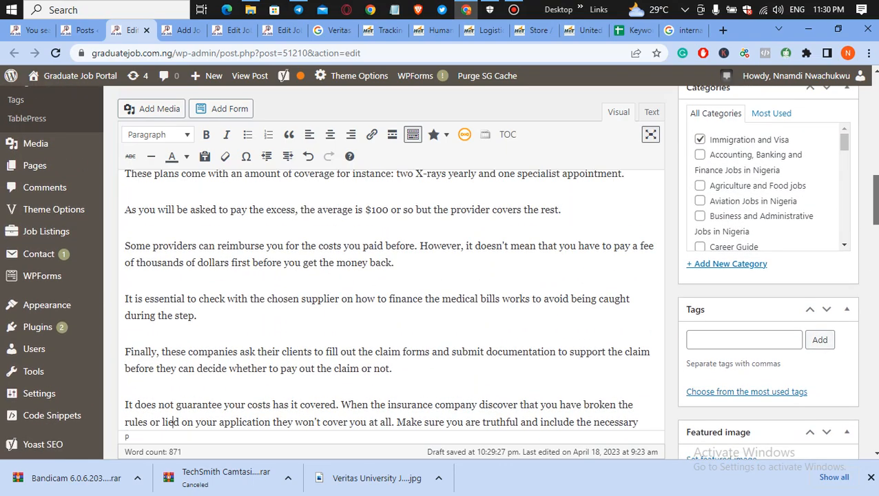
scroll(178, 299, "down", 2)
left_click_drag(875, 202, 875, 142)
mouse_move(342, 314)
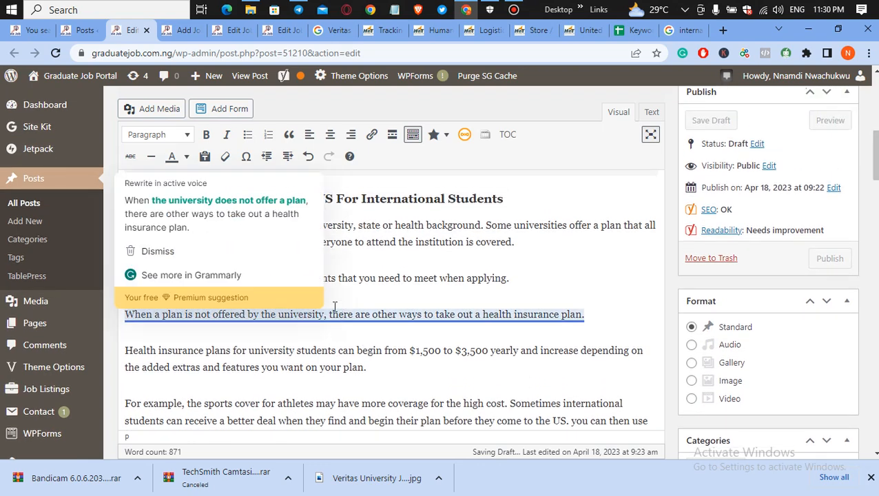
left_click(255, 222)
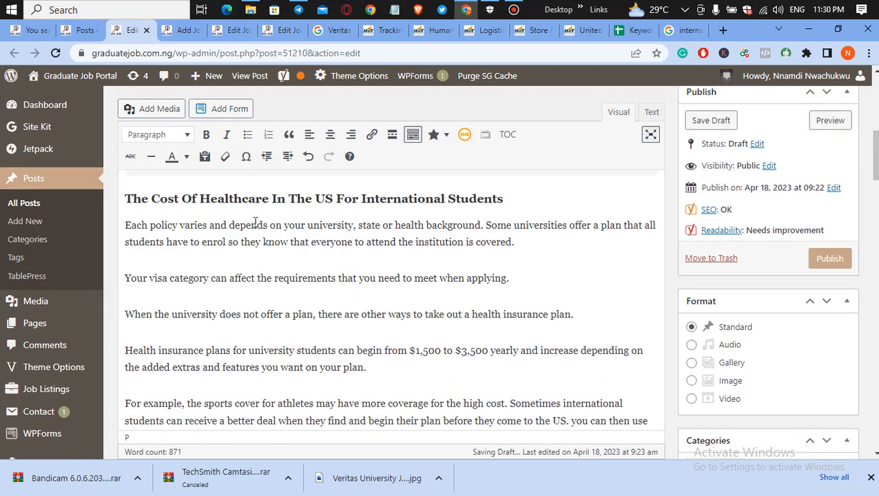
Step: Merge the "When the university does not offer a plan" and "As you will be asked to pay the excess" paragraphs into their preceding paragraphs
left_click(128, 304)
key("BackSpace")
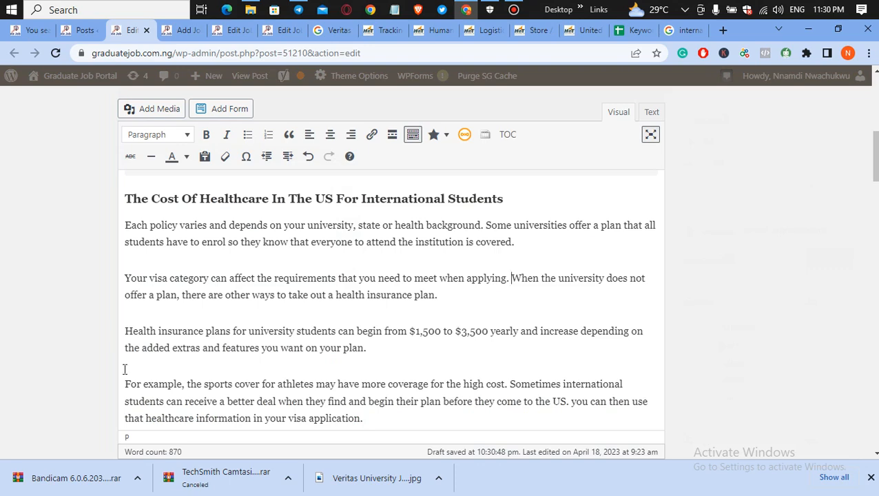
scroll(391, 309, "down", 3)
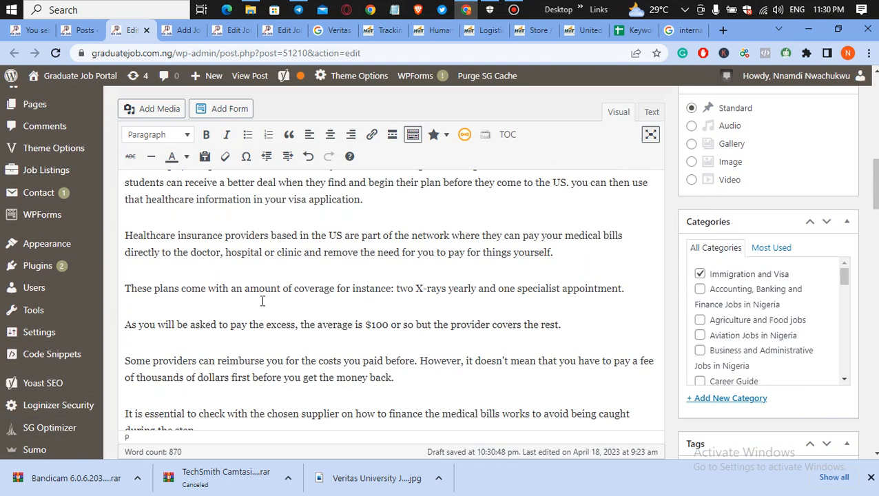
left_click(126, 325)
key("BackSpace")
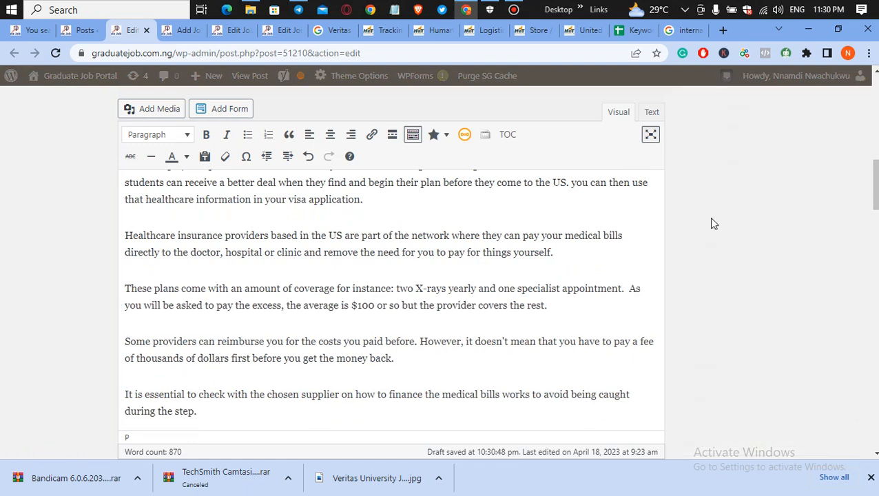
Step: Accept the Grammarly rewording "but you can make the best decision for you" in the introduction's enrollment paragraph
scroll(696, 218, "down", 2)
left_click_drag(875, 181, 870, 113)
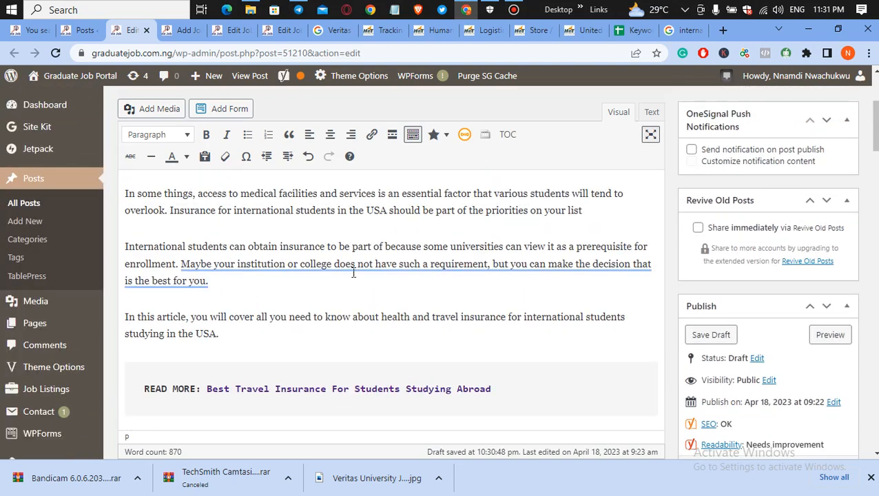
mouse_move(354, 274)
left_click(323, 319)
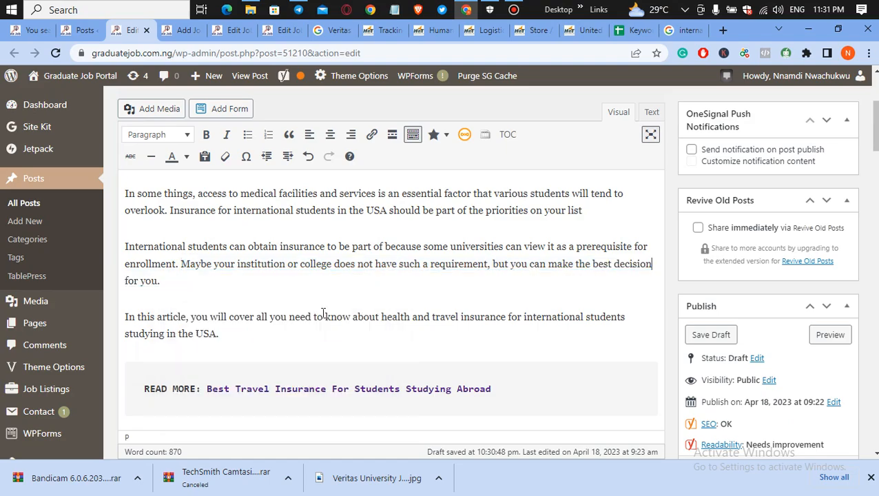
Step: Turn the "Travel Protection" bullet under "The Importance Of Insurance Of International Students In the USA" into a separate plain paragraph
scroll(873, 121, "up", 2)
left_click_drag(873, 121, 874, 199)
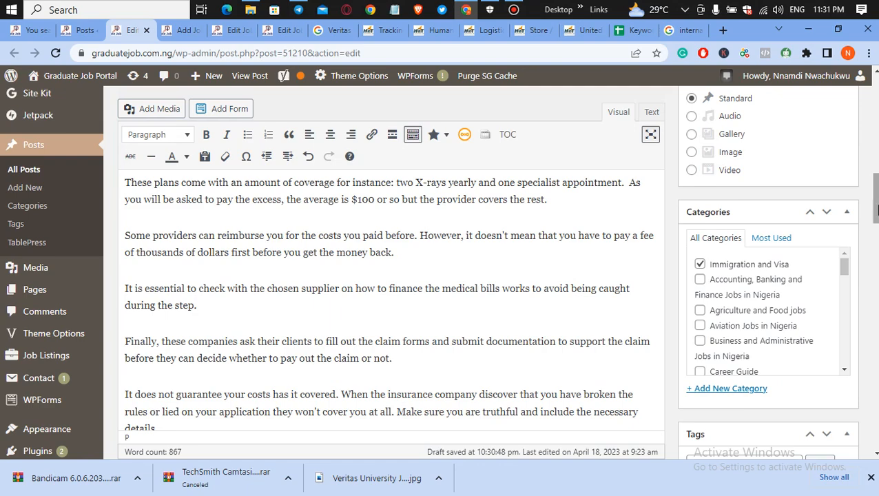
left_click_drag(878, 210, 877, 268)
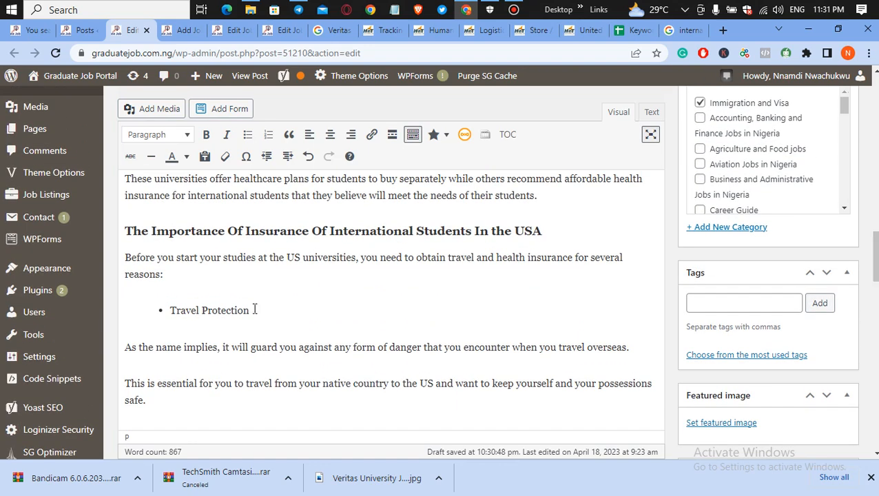
left_click(169, 310)
scroll(872, 258, "down", 1)
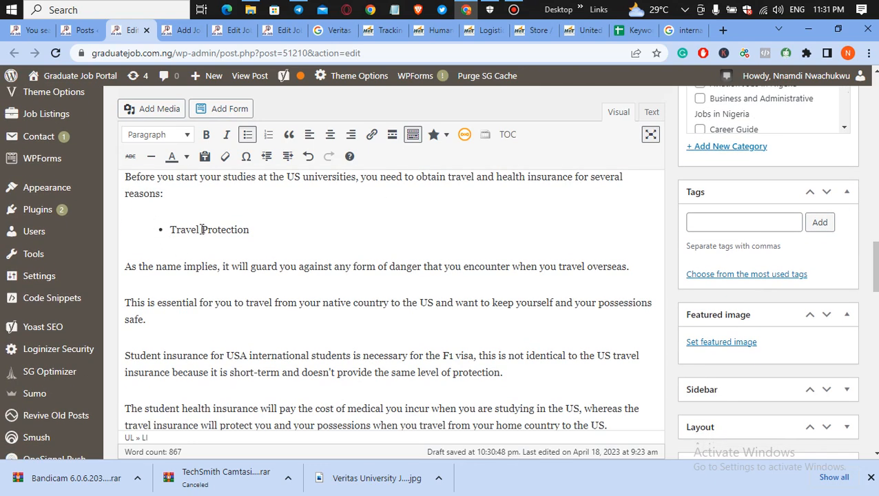
left_click(176, 227)
key("BackSpace")
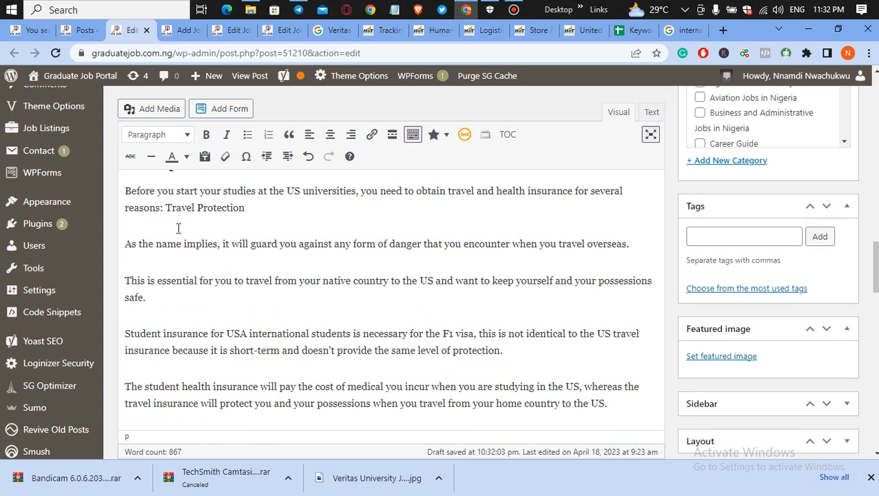
key("Return")
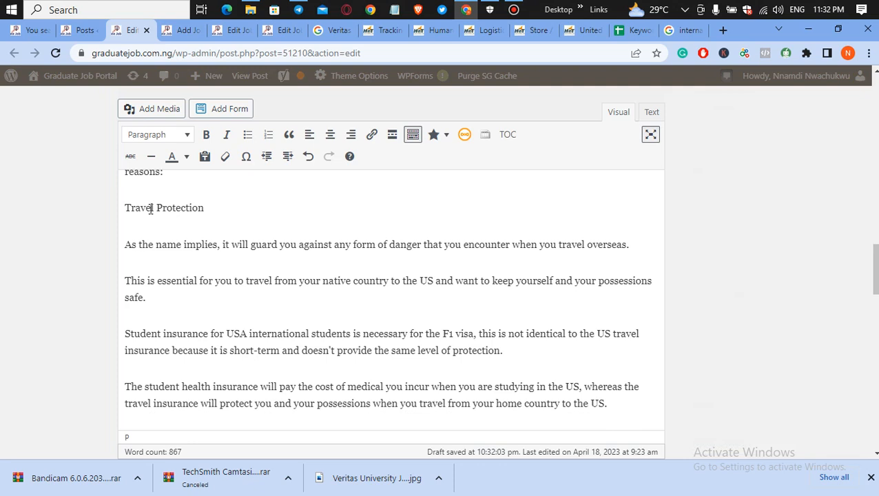
key("alt+shift+5")
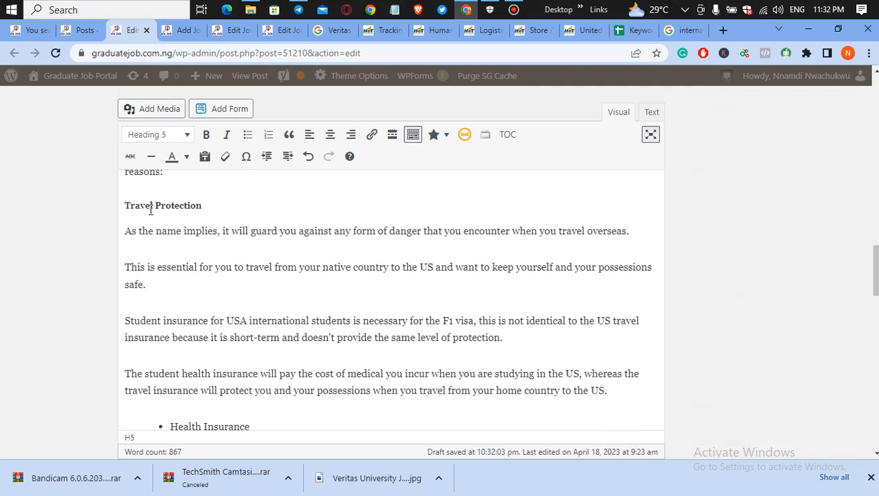
left_click(188, 209)
key("ctrl+z")
Step: Format the "Travel Protection" line as Heading 4
left_click_drag(212, 196, 107, 192)
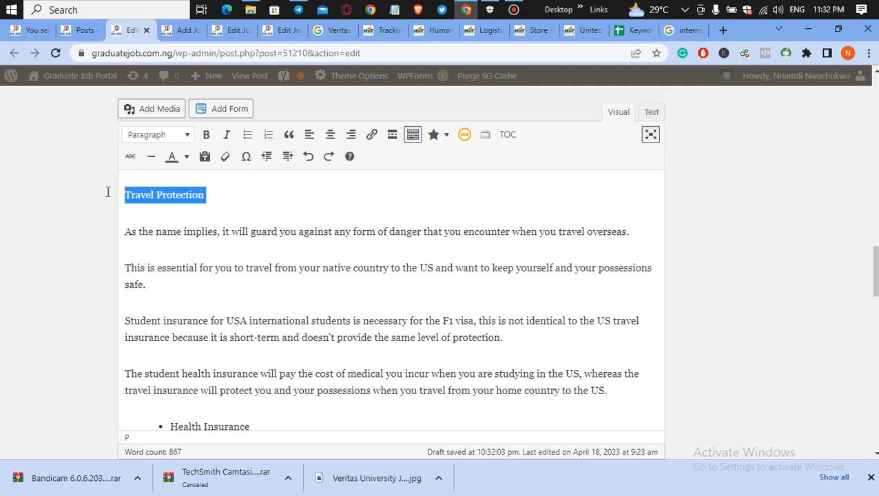
left_click(183, 134)
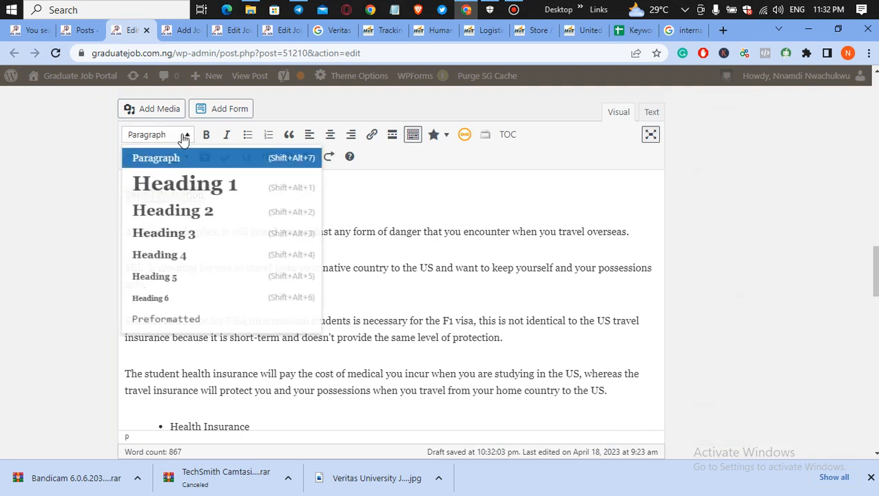
left_click(190, 260)
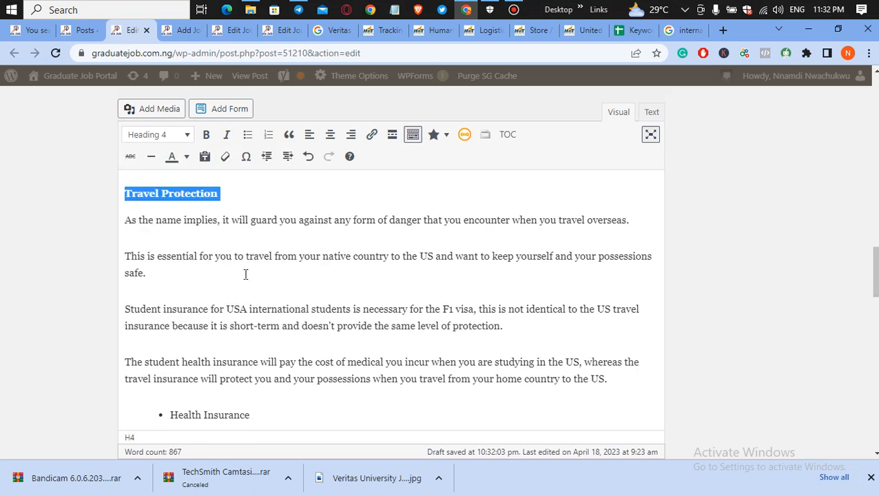
left_click(245, 274)
Step: Turn the "Health Insurance" bullet into its own line without a bullet and format it as Heading 4
scroll(788, 225, "down", 3)
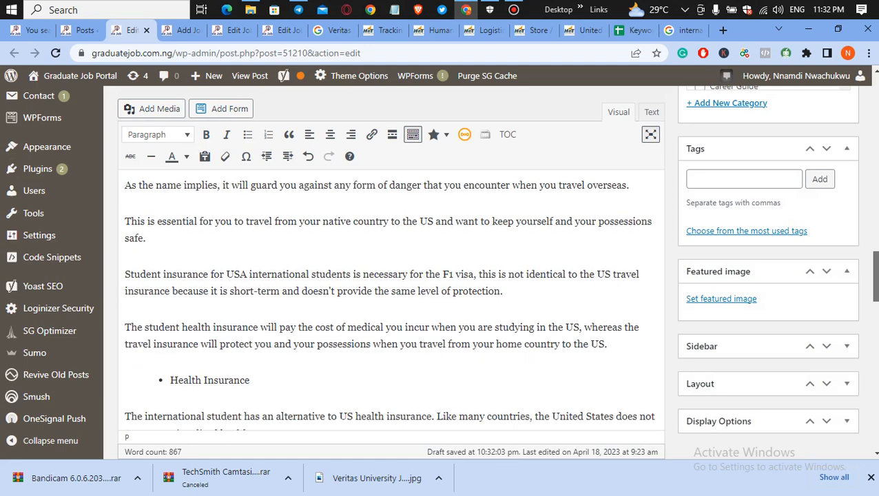
left_click(171, 241)
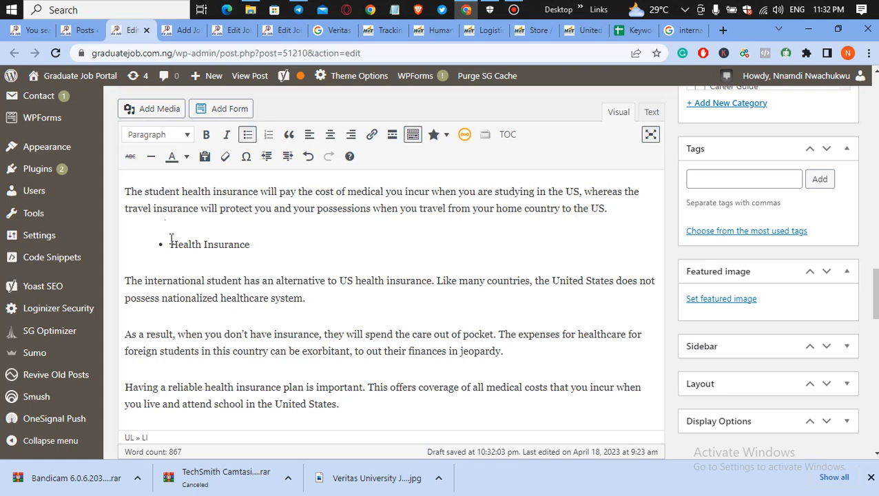
key("BackSpace")
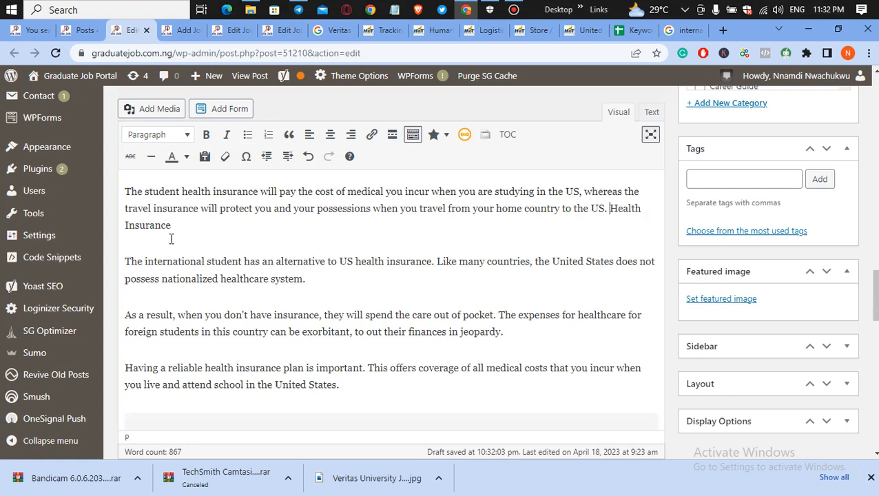
key("Return")
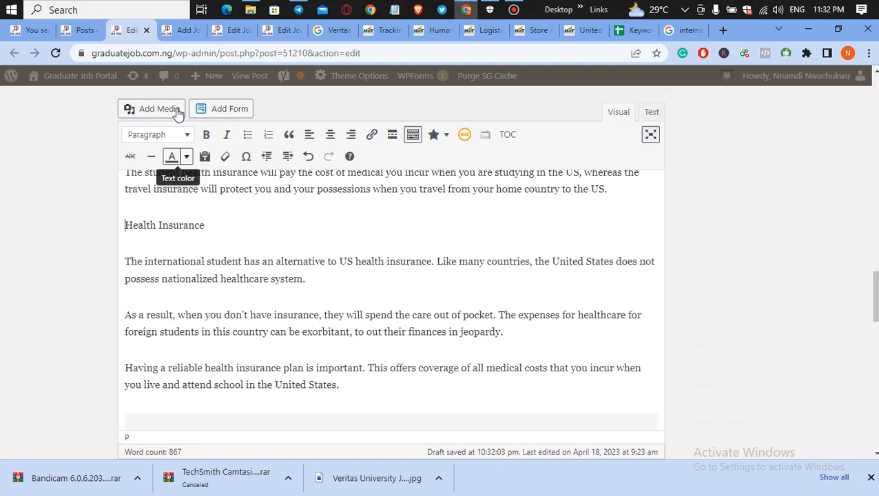
left_click(185, 134)
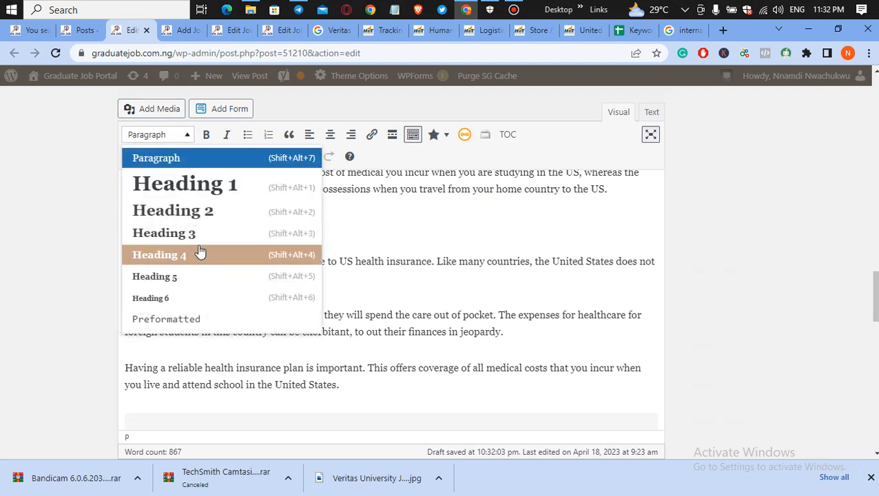
left_click(175, 254)
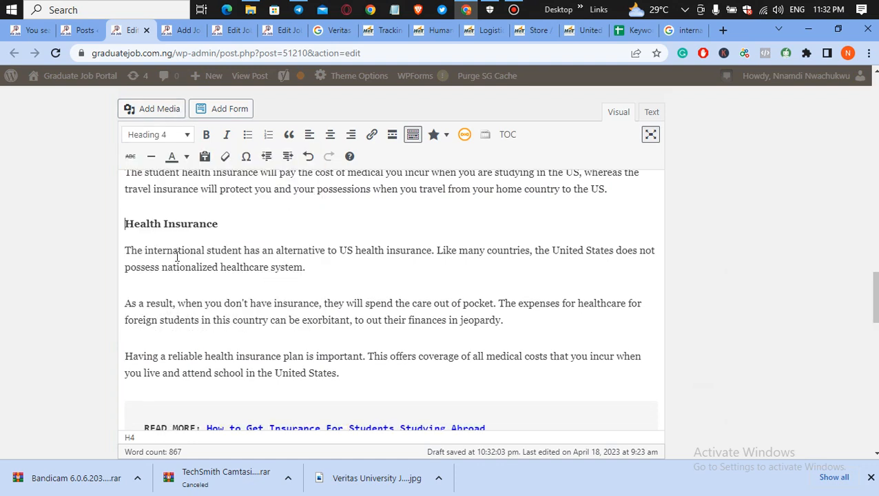
Step: Check the heading levels of "The Importance Of Insurance Of International Students In the USA" and "Travel Protection"
scroll(390, 300, "down", 2)
mouse_move(876, 306)
left_mouse_down()
mouse_move(875, 264)
mouse_move(874, 288)
mouse_move(870, 262)
mouse_move(863, 271)
mouse_move(863, 294)
mouse_move(859, 250)
mouse_move(859, 262)
left_mouse_up()
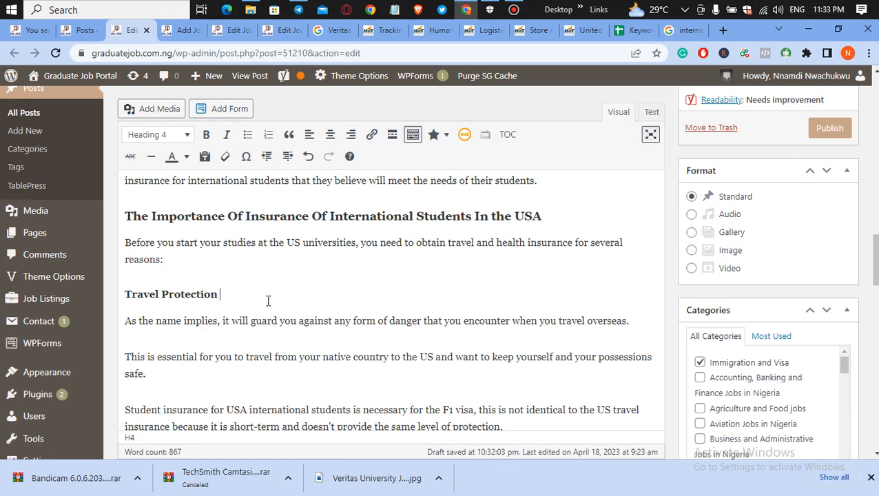
left_click(260, 216)
left_click(242, 216)
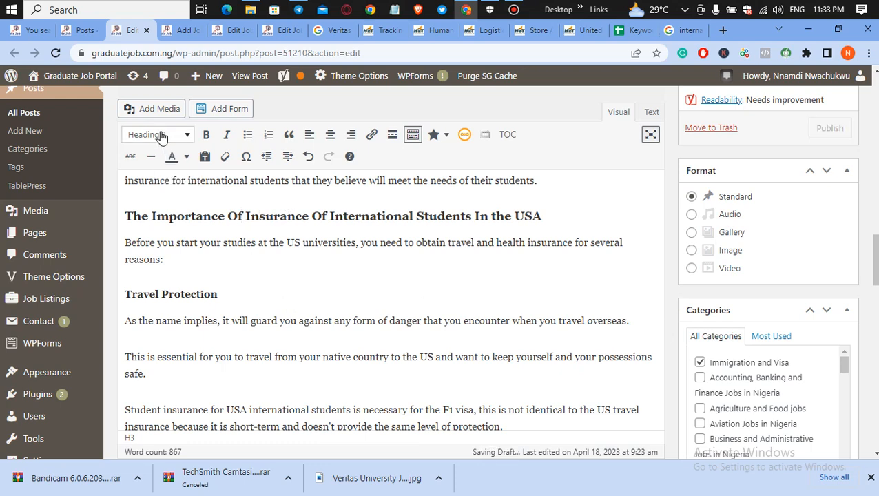
left_click(162, 295)
left_click(320, 353)
Step: Review the Yoast SEO Readability results again and look through the text under "The Cost Of Healthcare In The US For International Students"
scroll(320, 344, "down", 6)
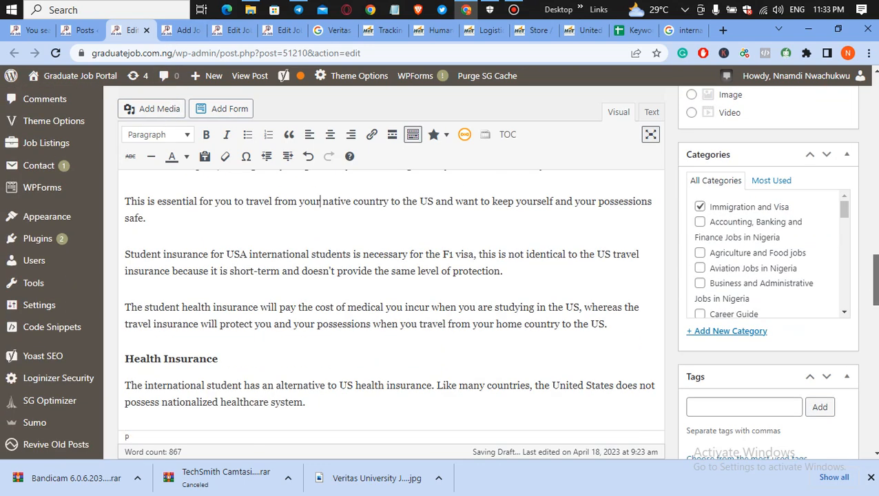
scroll(390, 276, "down", 7)
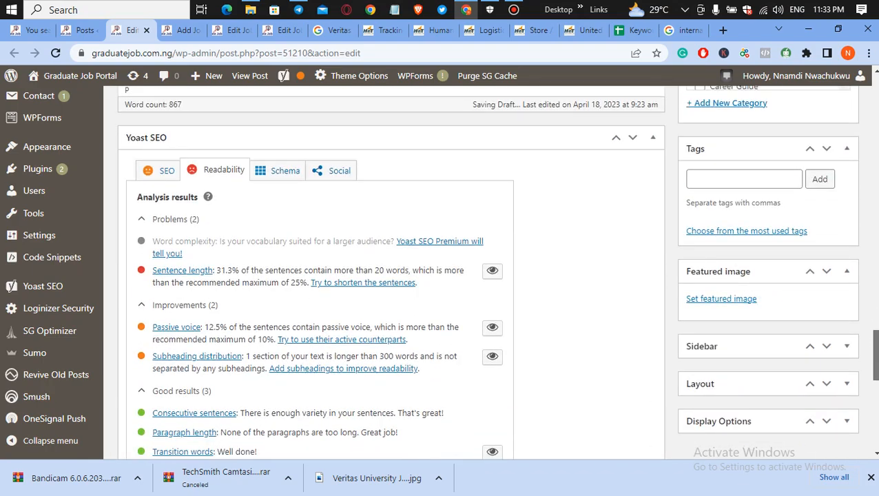
scroll(866, 269, "up", 13)
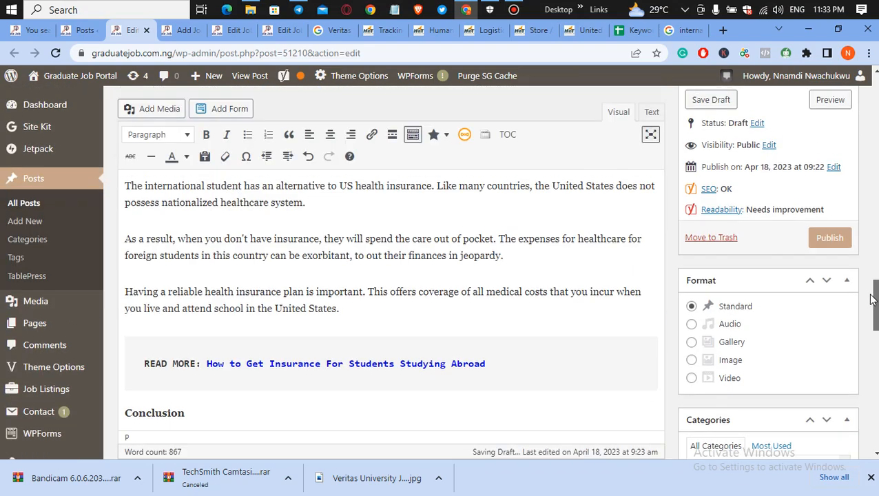
scroll(867, 268, "up", 8)
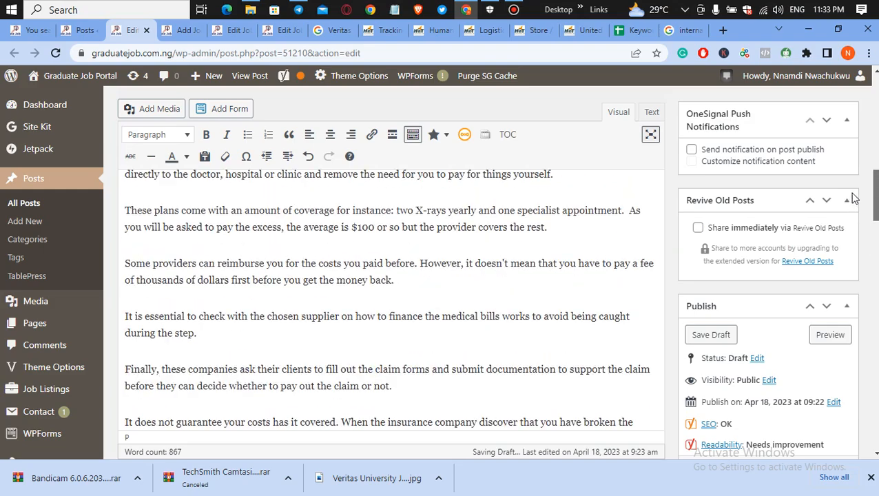
scroll(852, 179, "up", 4)
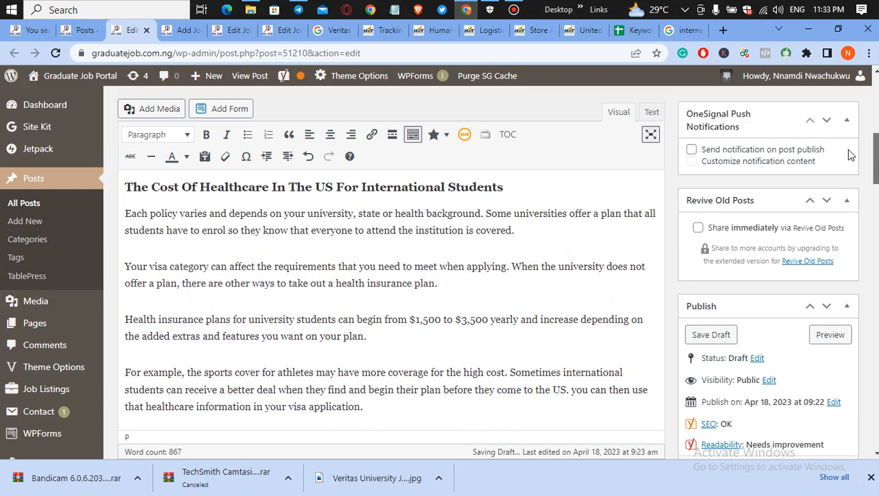
scroll(851, 151, "up", 1)
scroll(853, 172, "down", 5)
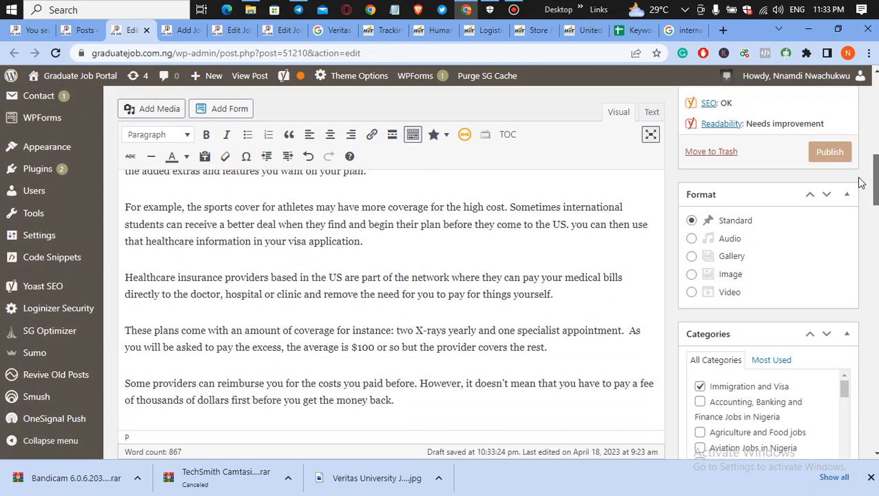
Step: Look through the post's section on healthcare costs for international students in the US and its publishing settings
scroll(858, 180, "up", 3)
scroll(857, 156, "down", 5)
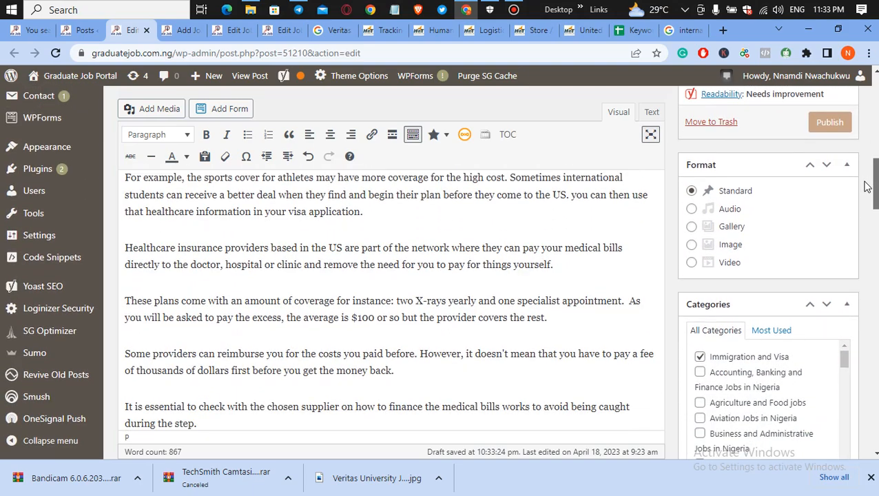
scroll(869, 199, "up", 4)
scroll(861, 179, "down", 5)
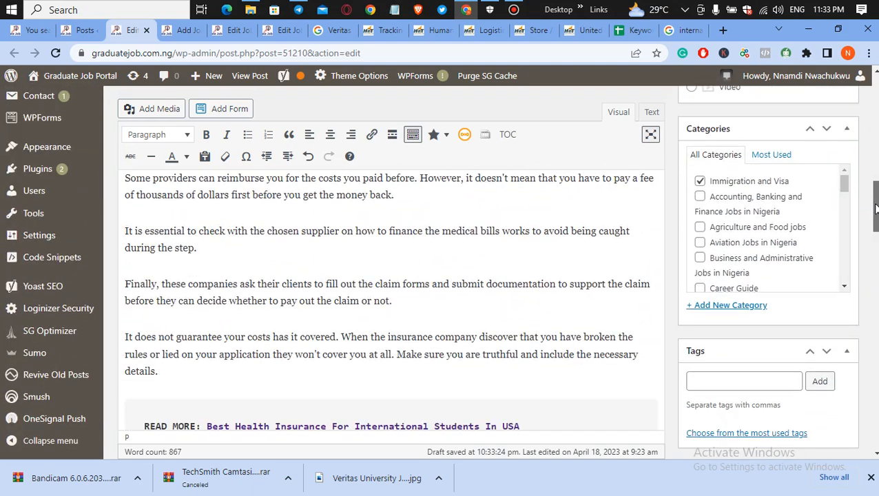
scroll(872, 185, "up", 2)
scroll(871, 185, "up", 3)
scroll(871, 175, "down", 1)
scroll(870, 169, "up", 1)
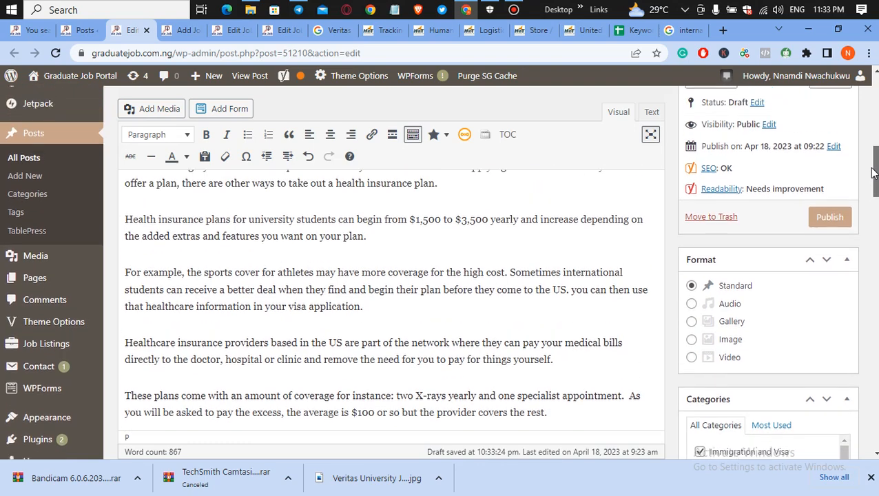
scroll(872, 165, "up", 2)
scroll(874, 169, "down", 3)
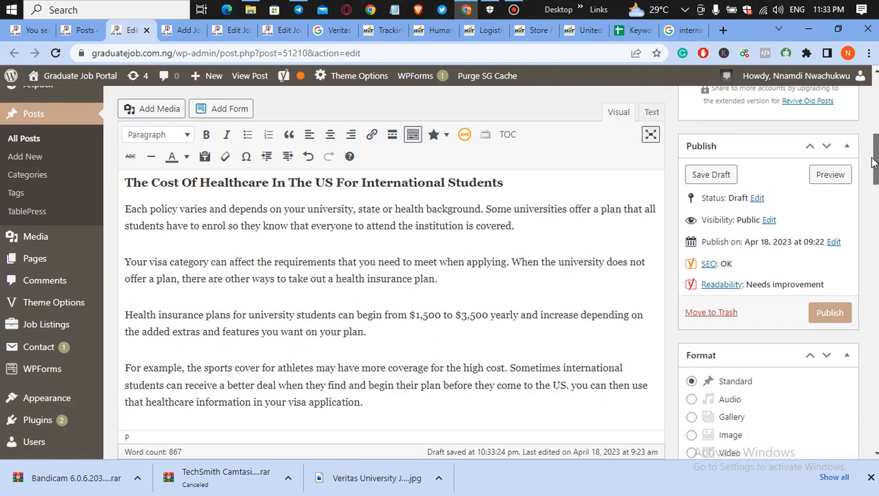
scroll(869, 176, "down", 2)
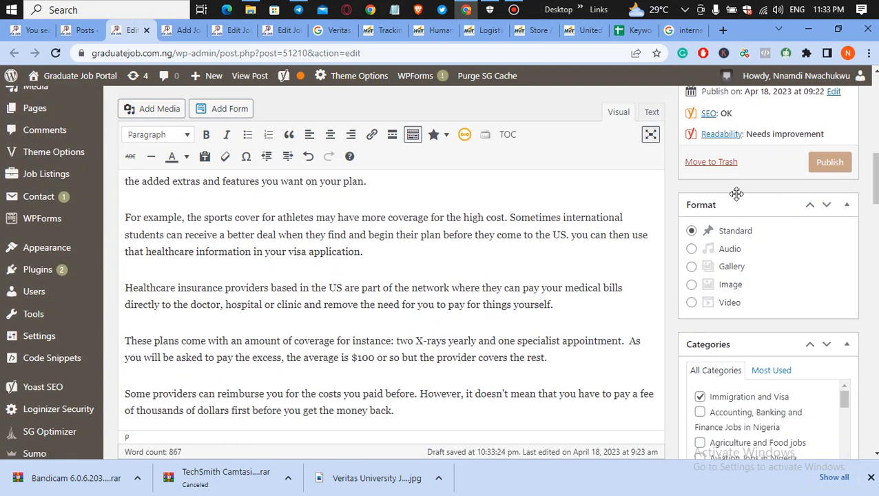
Step: Copy the linked article title "Student Travel Insurance: All You Should Know" from the site's Student Insurance search results
left_click(32, 30)
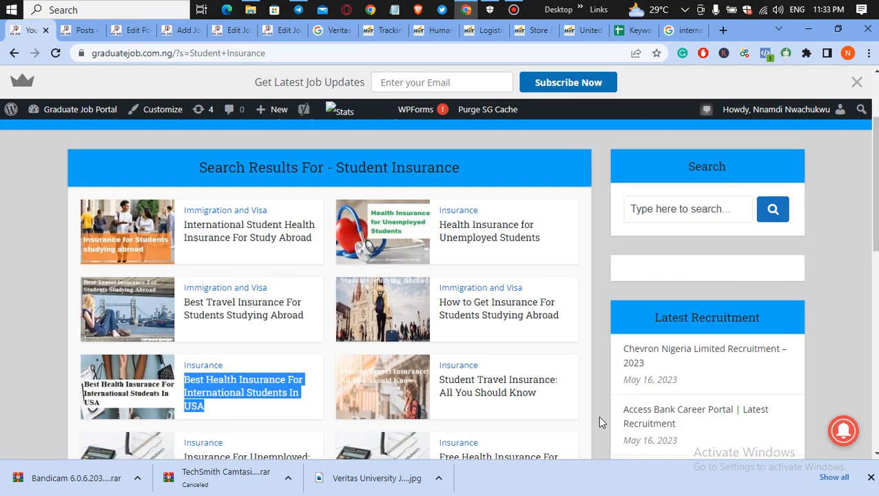
double_click(522, 393)
left_click_drag(488, 390, 441, 389)
key("ctrl+c")
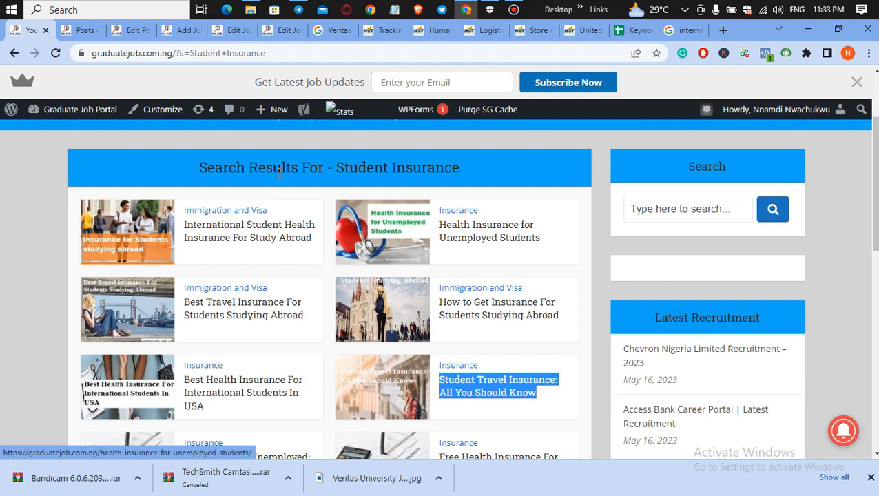
Step: Paste the linked title on a new line in the post draft, below the paragraph ending "in your visa application."
left_click(138, 30)
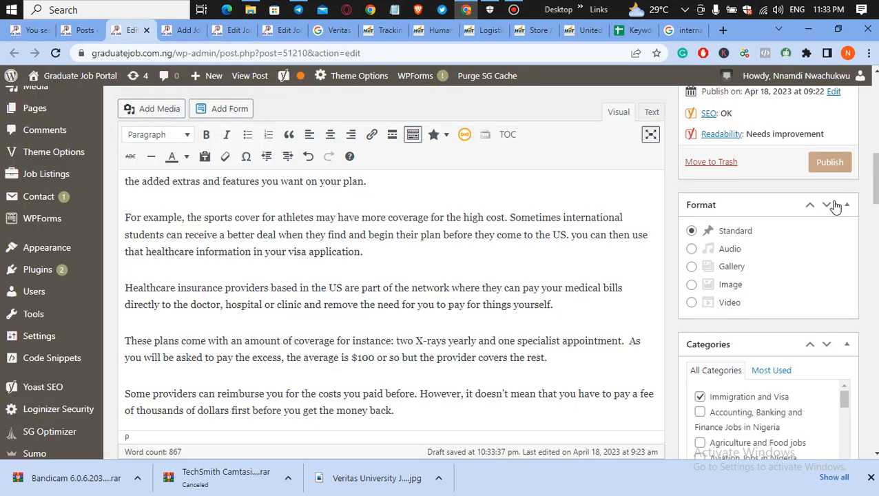
mouse_move(873, 179)
left_mouse_down()
mouse_move(875, 153)
mouse_move(874, 169)
left_mouse_up()
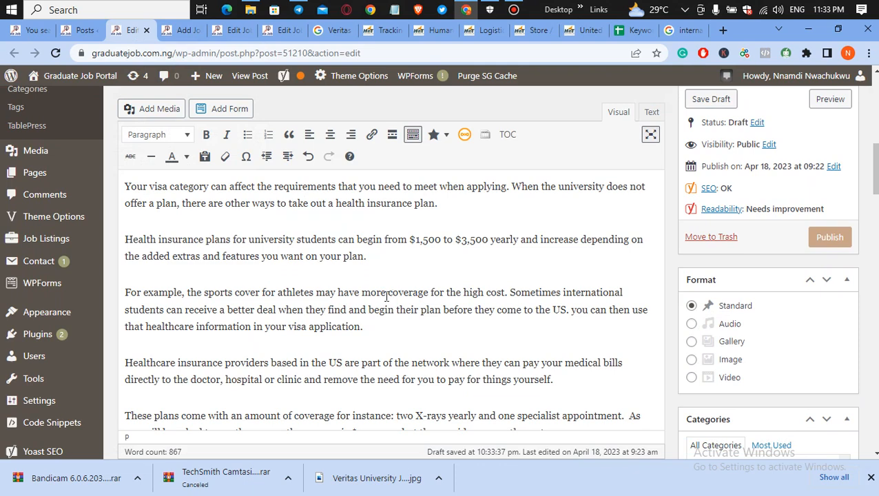
key("Return")
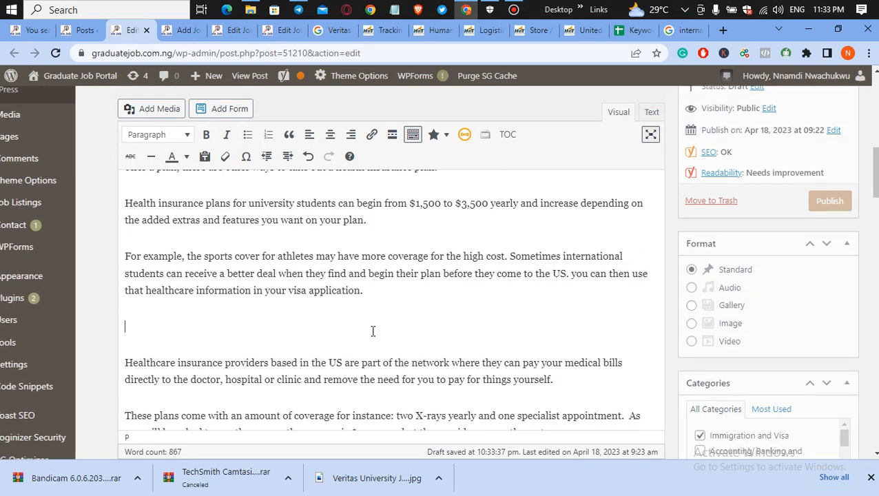
key("ctrl+v")
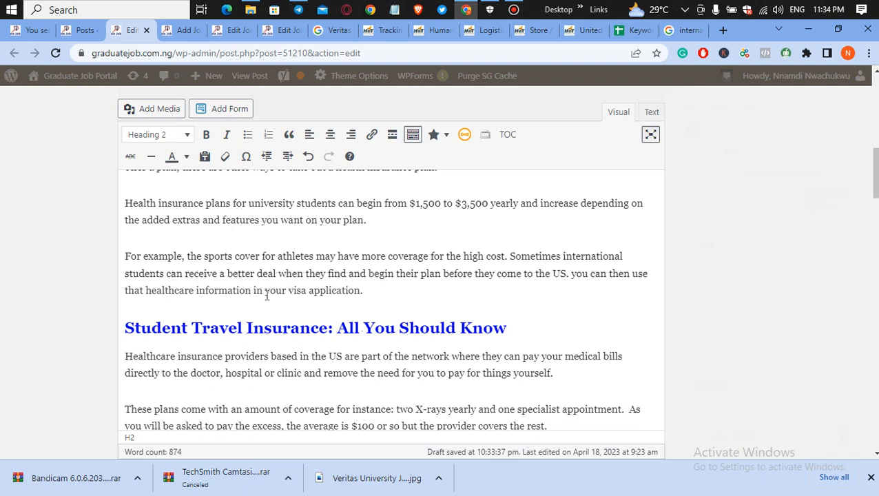
Step: Try Heading 4 formatting on the pasted title and undo the format change
triple_click(243, 321)
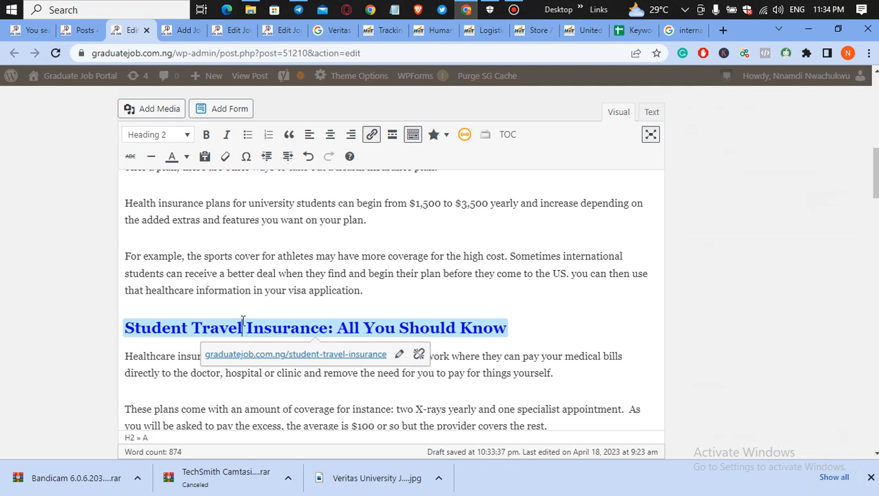
key("alt+shift+4")
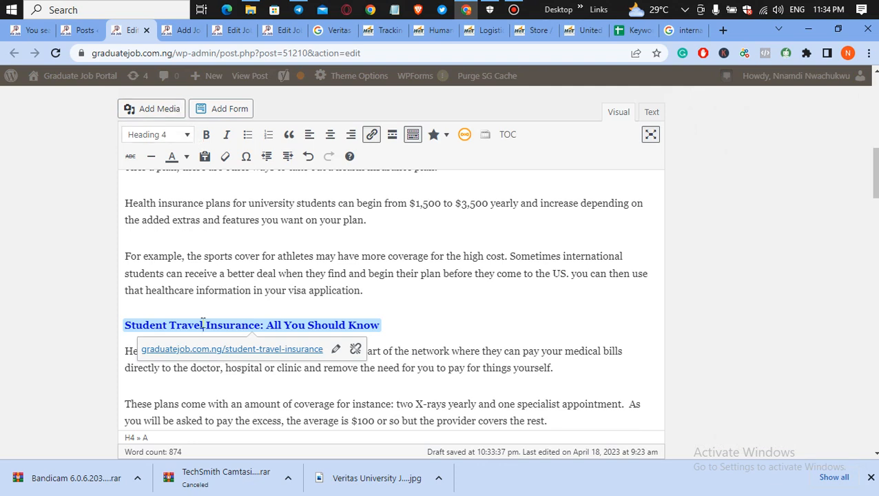
left_click(185, 138)
left_click(463, 273)
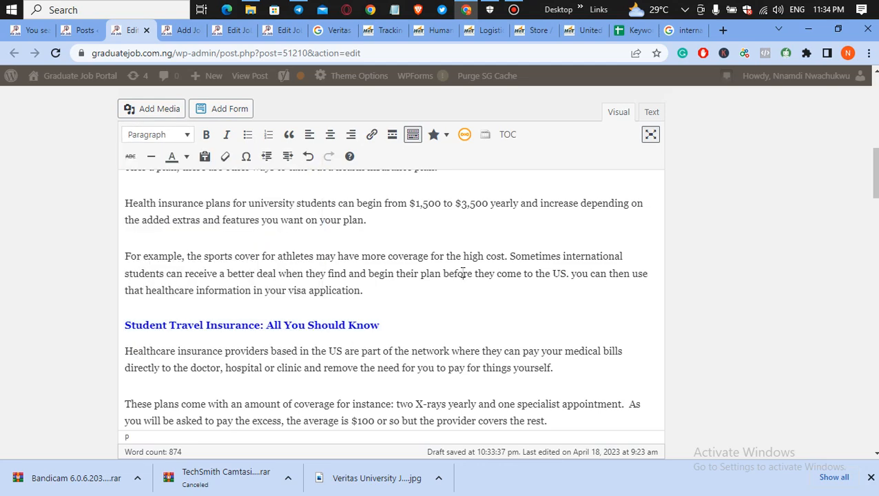
key("ctrl+z")
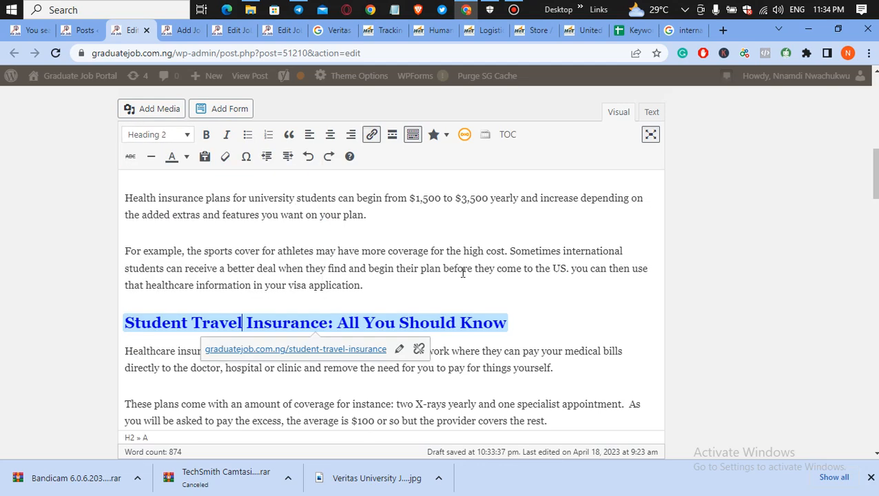
Step: Format the pasted link as Heading 4, adding "...READ MORE: " before it and "..." after it
left_click(186, 136)
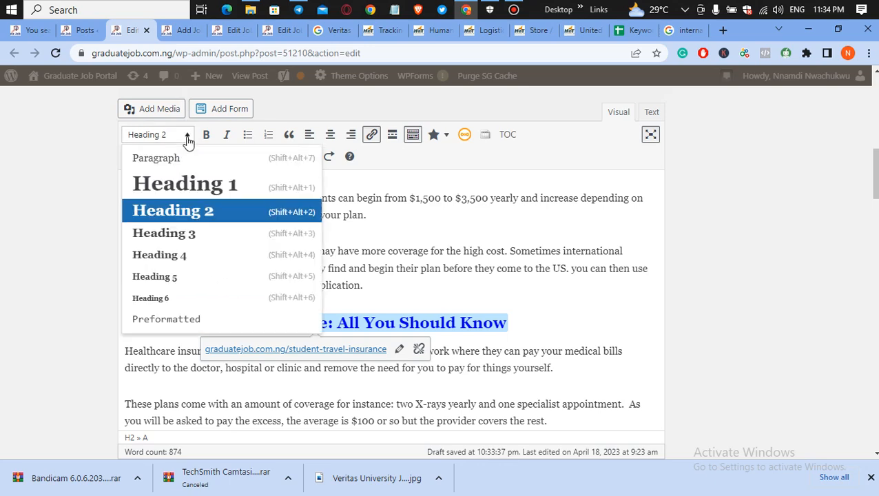
left_click(180, 256)
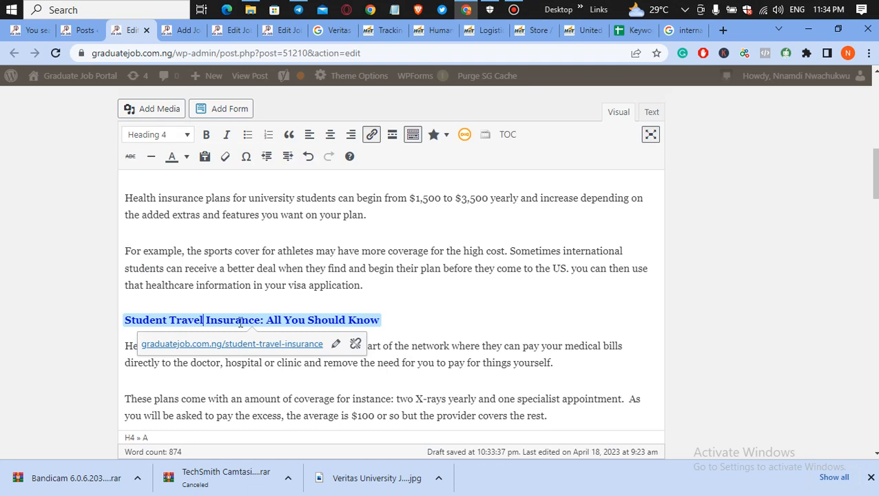
left_click(125, 313)
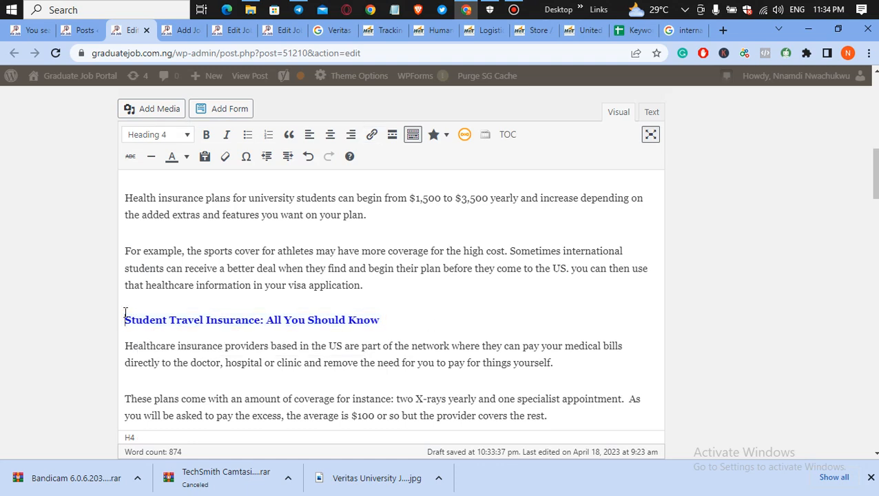
type("...")
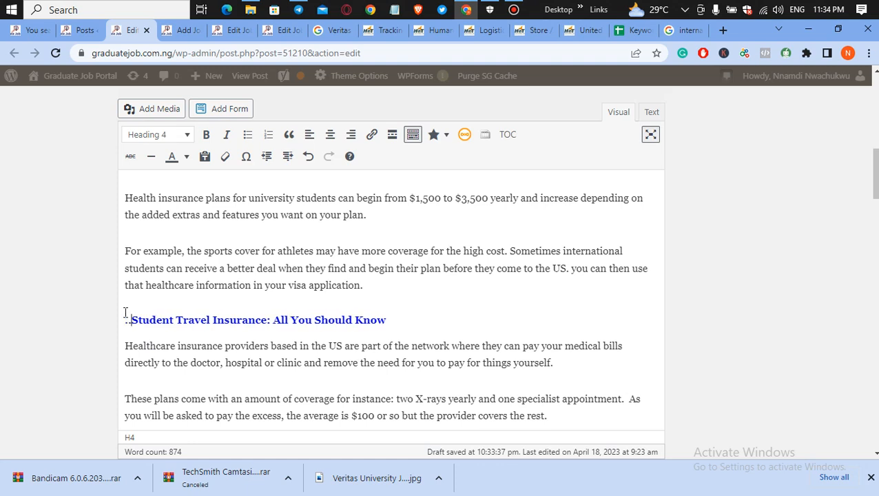
type("READ ")
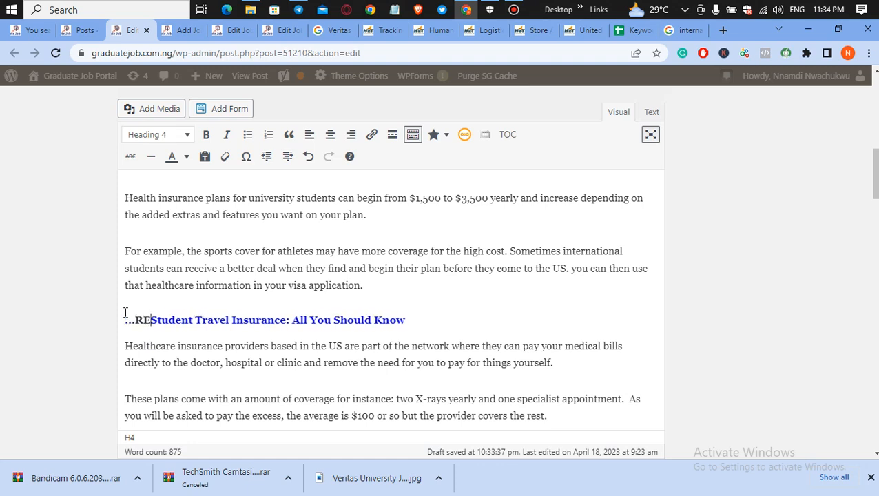
type("MORE")
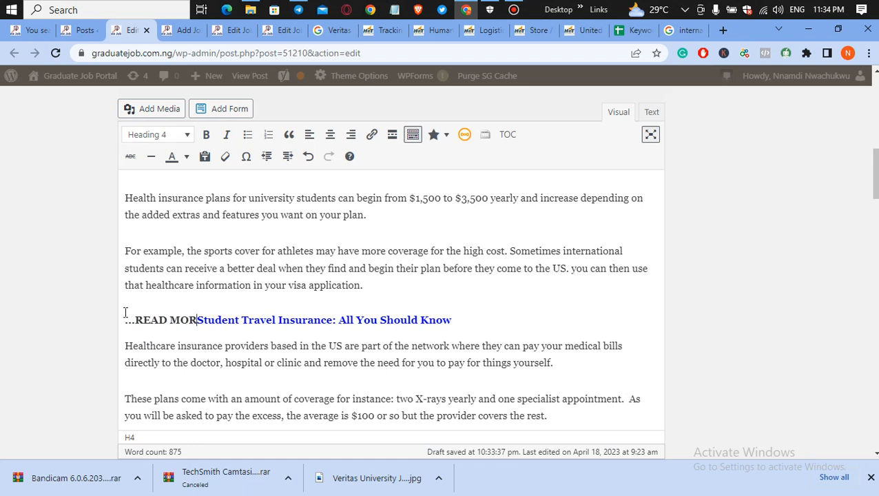
type(":")
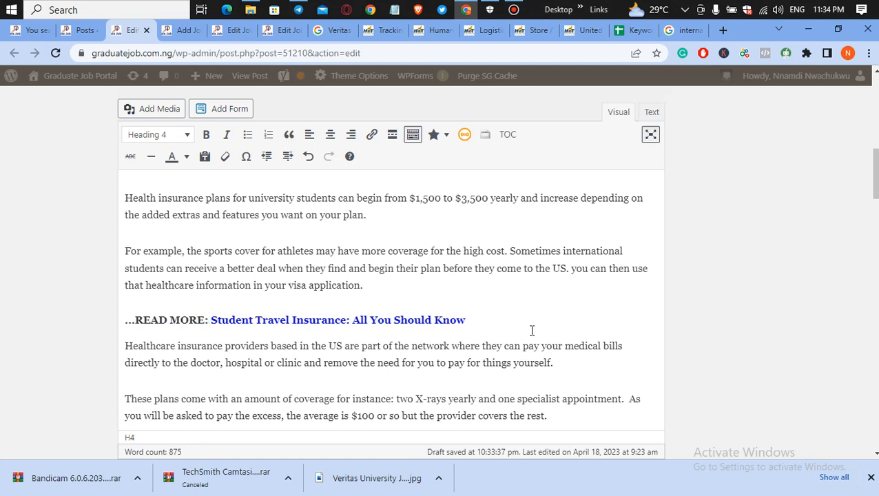
left_click(467, 319, "shift")
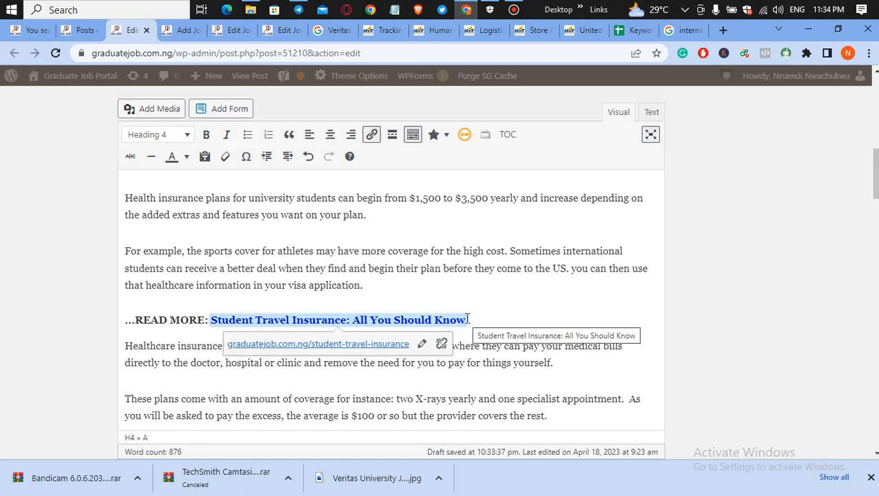
left_click(468, 319)
type("...")
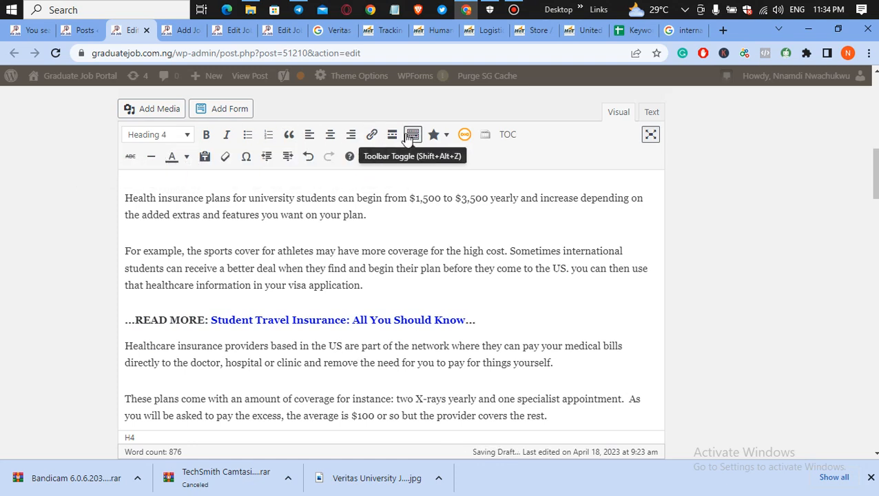
Step: Try blockquote formatting on the READ MORE line and remove it again
left_click(289, 135)
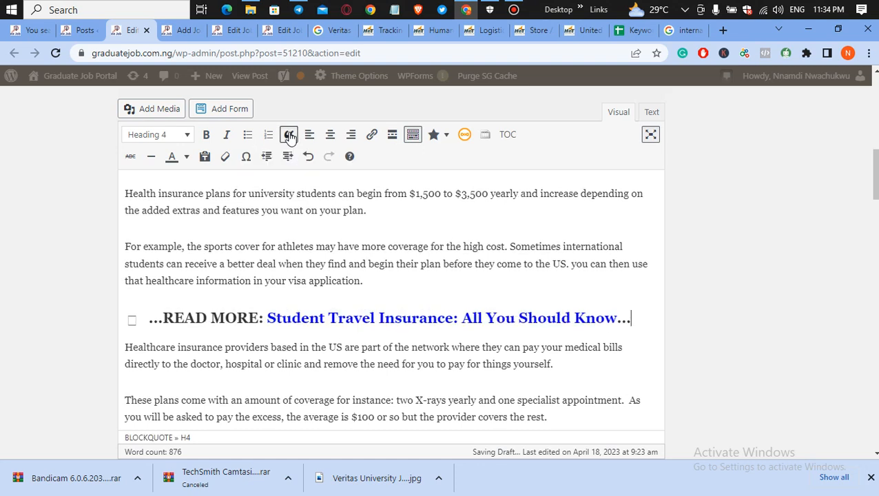
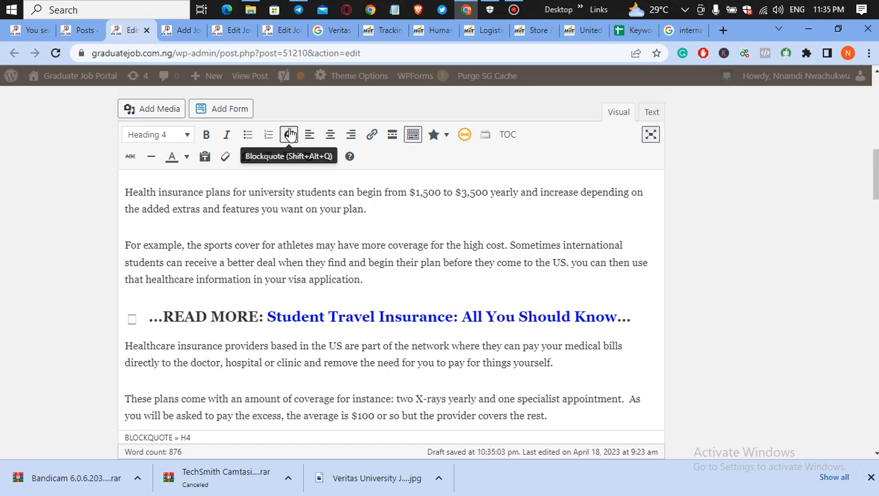
left_click(290, 135)
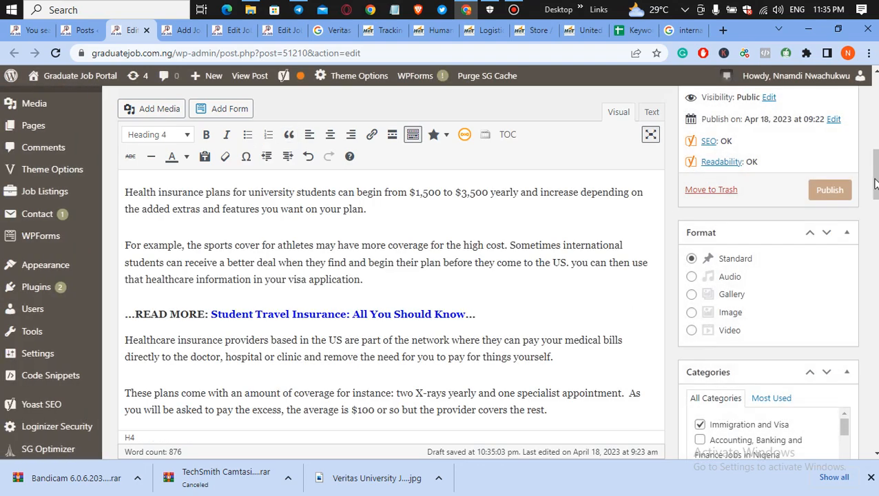
Step: Review the post's Yoast readability and SEO analysis results, and check its title against them
scroll(343, 310, "down", 5)
scroll(325, 250, "down", 10)
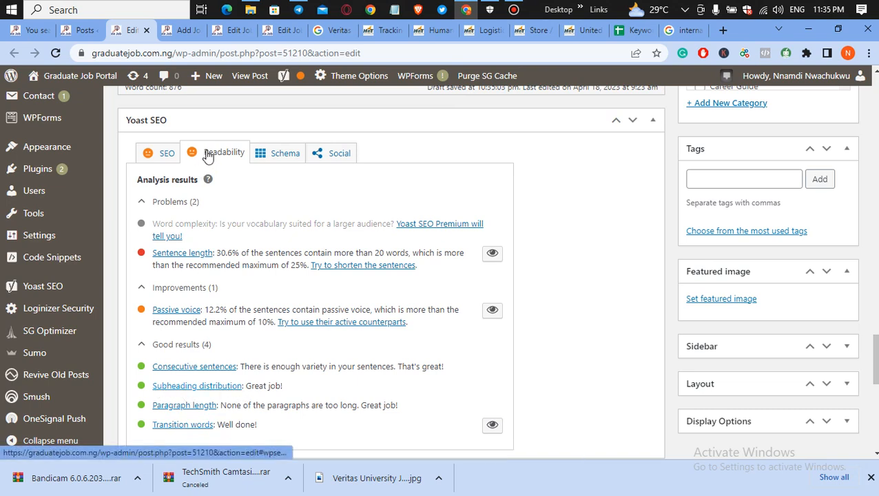
left_click(160, 157)
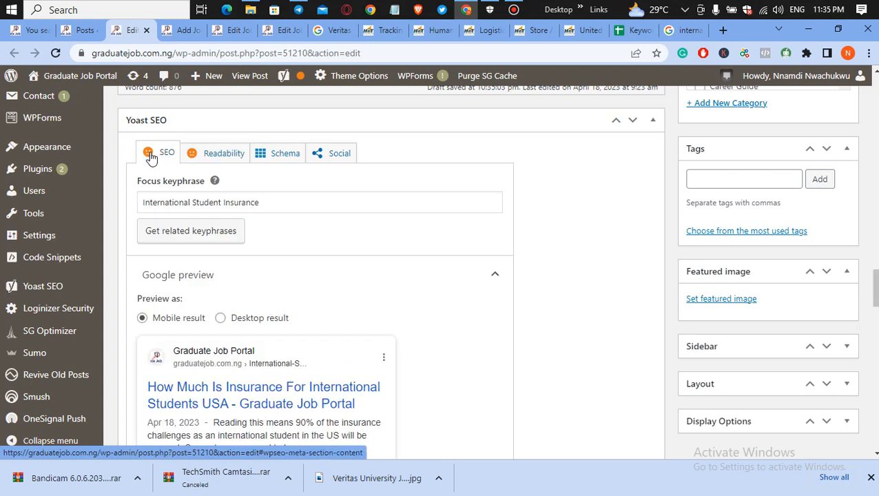
scroll(627, 302, "down", 5)
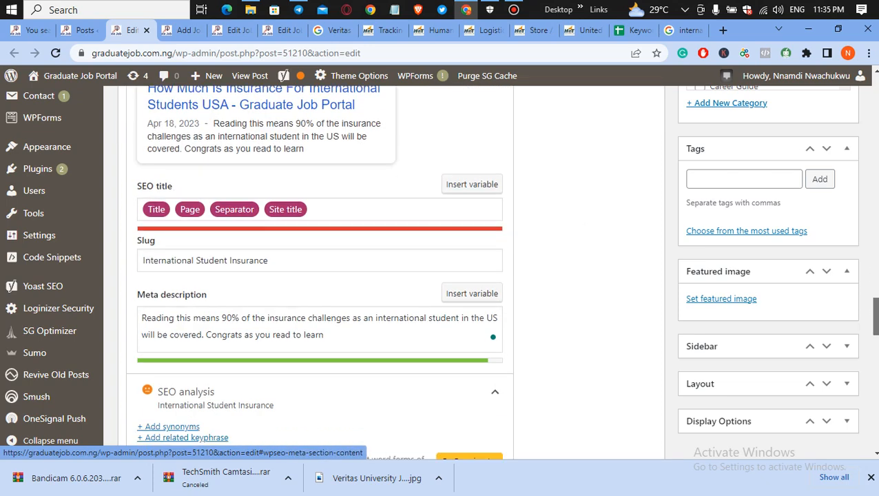
left_click_drag(875, 315, 876, 345)
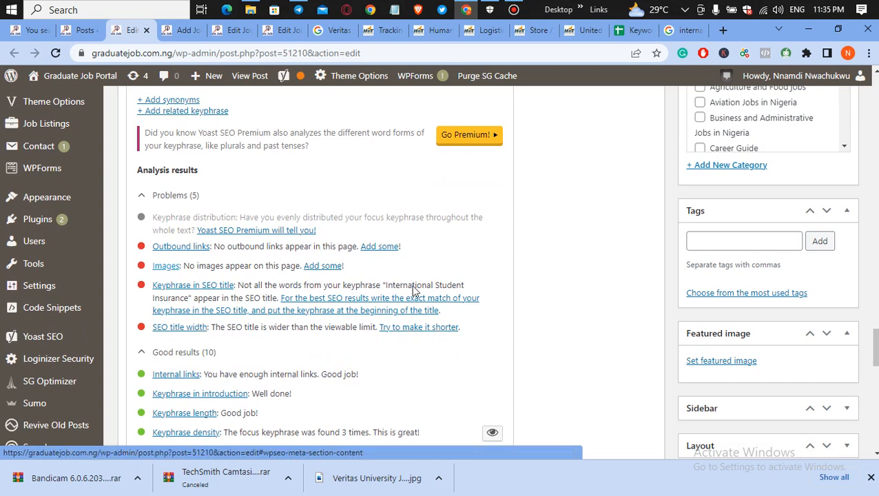
left_click_drag(875, 348, 874, 94)
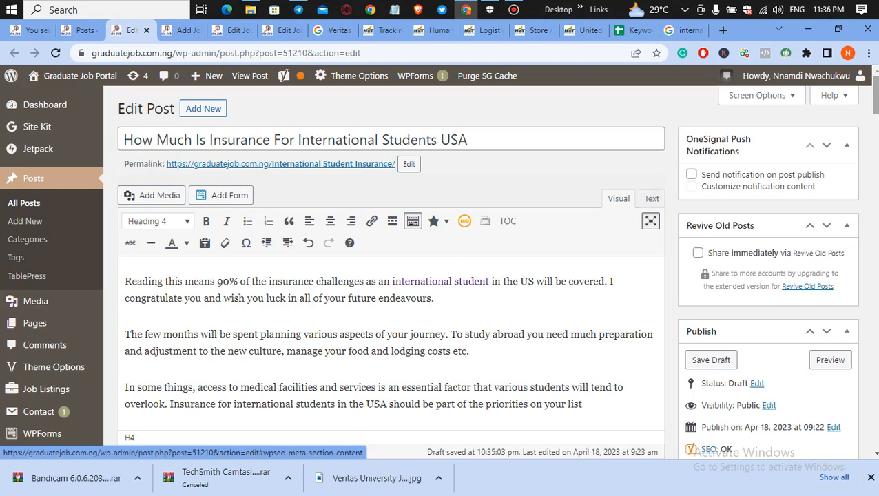
Step: Copy the focus keyphrase "International Student Insurance" from the Yoast SEO settings
left_click_drag(874, 94, 875, 290)
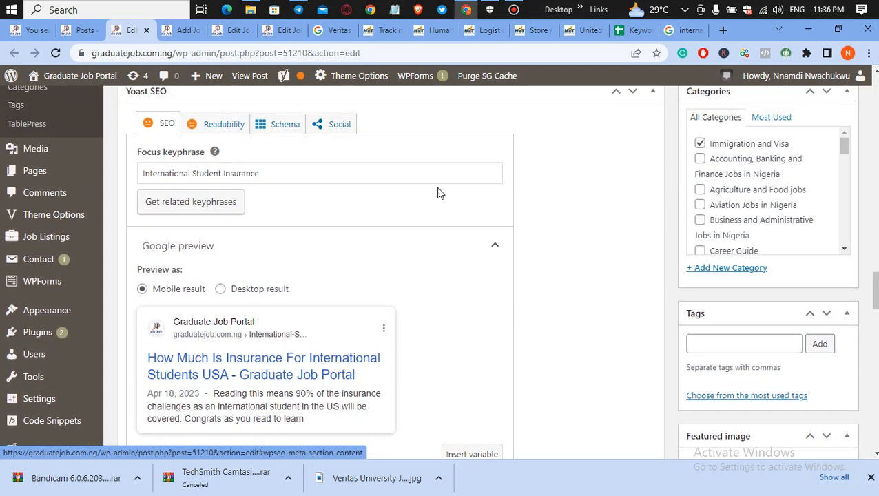
left_click(248, 172)
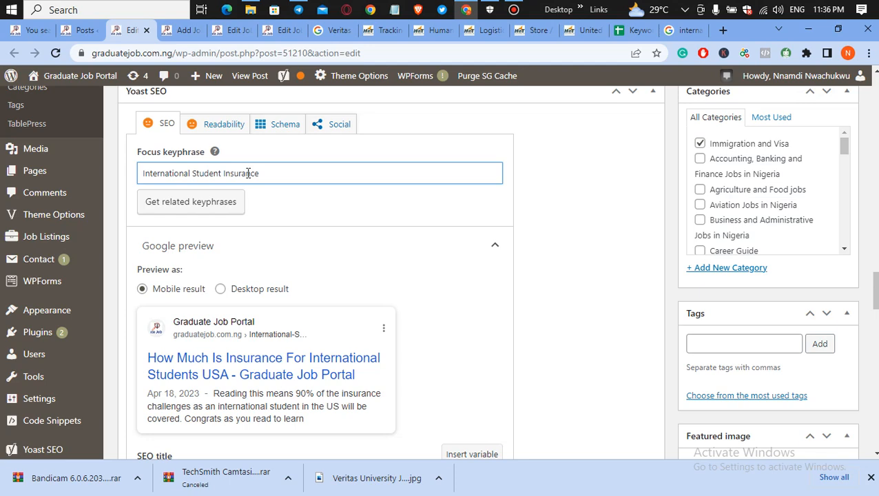
triple_click(247, 173)
key("ctrl+c")
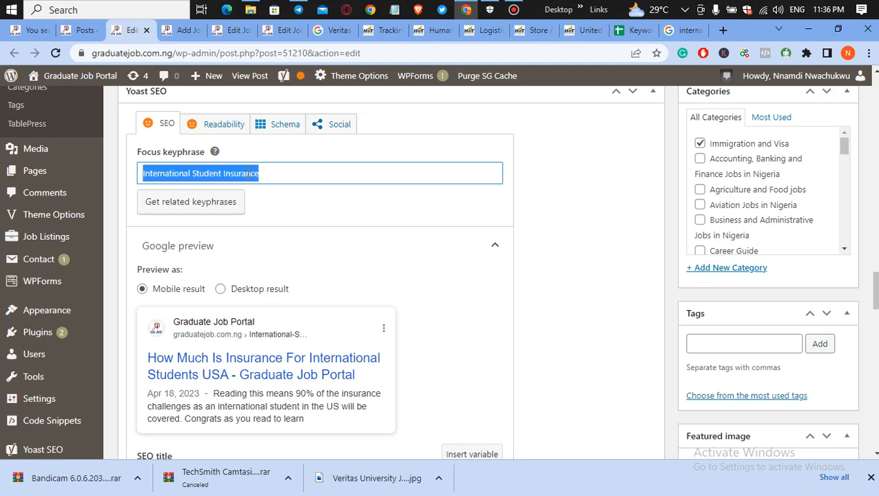
Step: Close the old Google results tab and run a new Google Images search for the copied keyphrase "International Student Insurance"
left_click(684, 29)
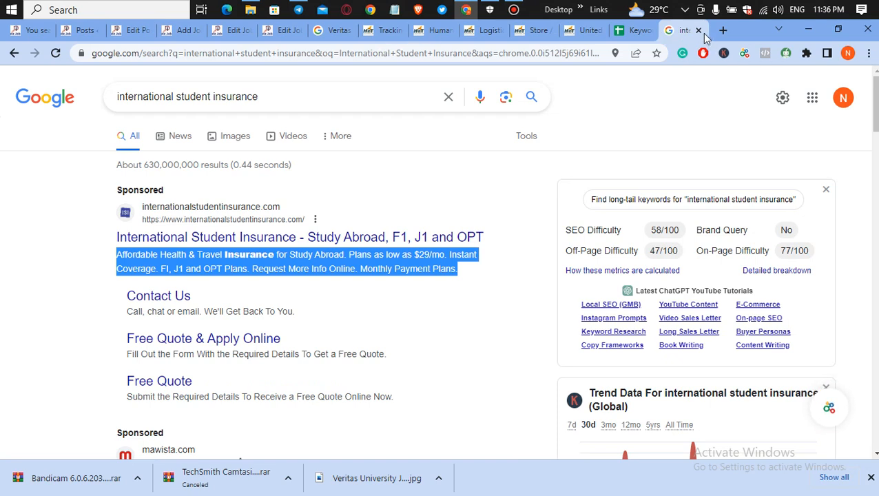
left_click(697, 30)
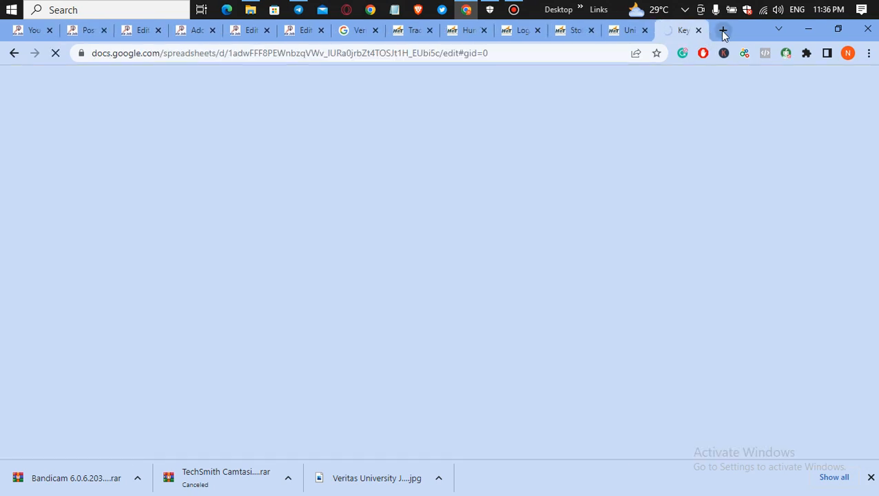
left_click(723, 31)
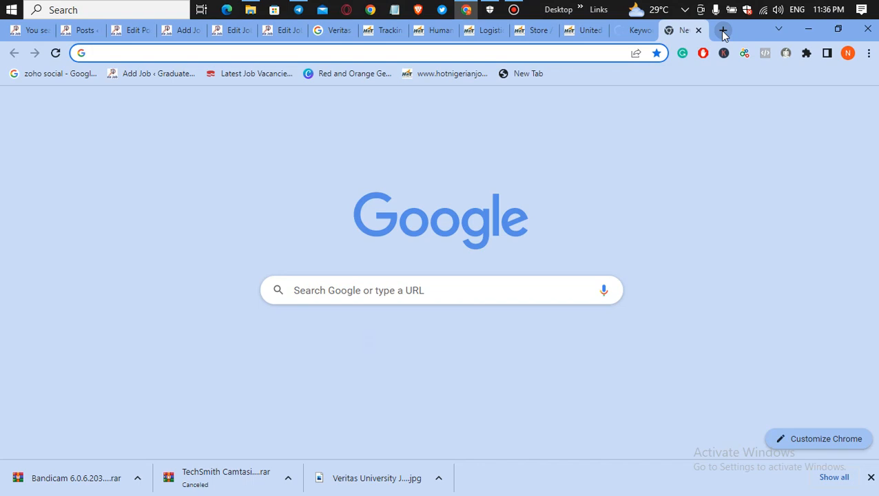
key("ctrl+v")
key("Return")
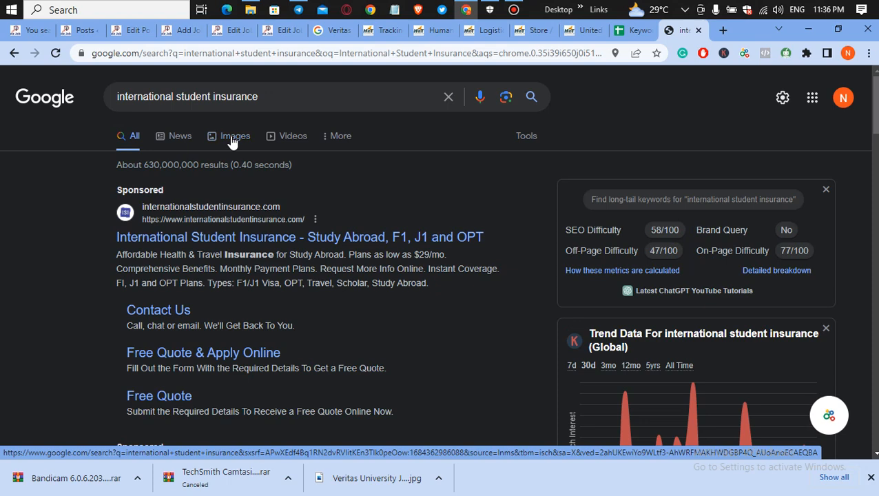
left_click(232, 138)
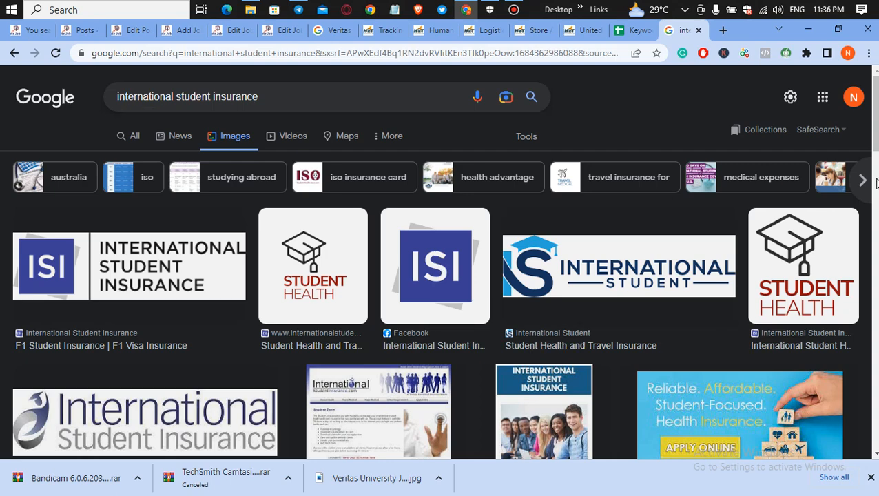
Step: Browse the image results for a photo of students that suits the international student insurance post
left_click_drag(876, 124, 876, 182)
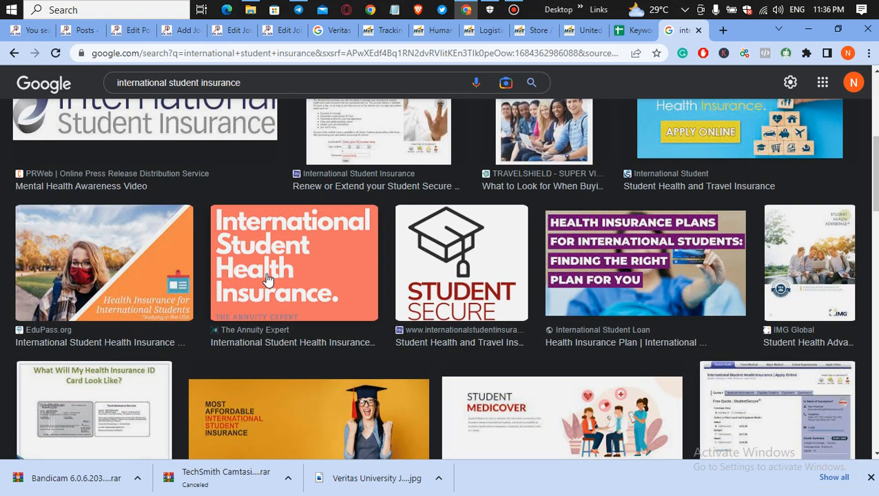
left_click_drag(874, 172, 875, 230)
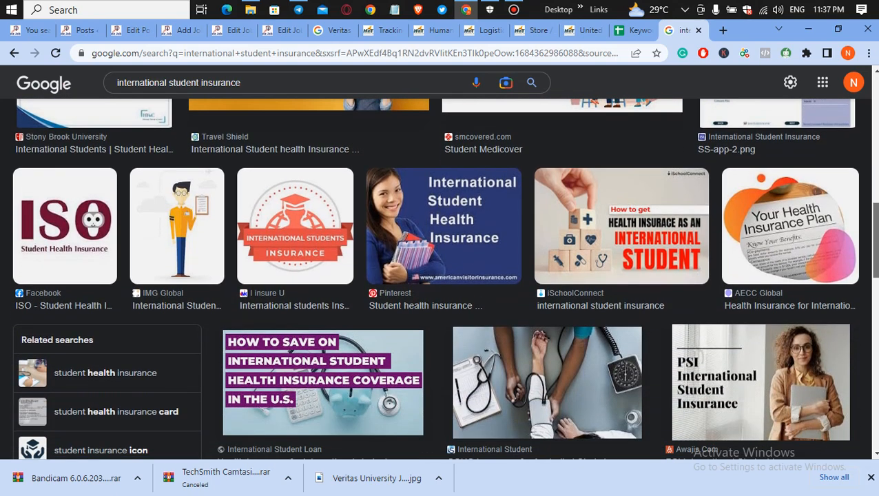
left_click_drag(876, 232, 875, 265)
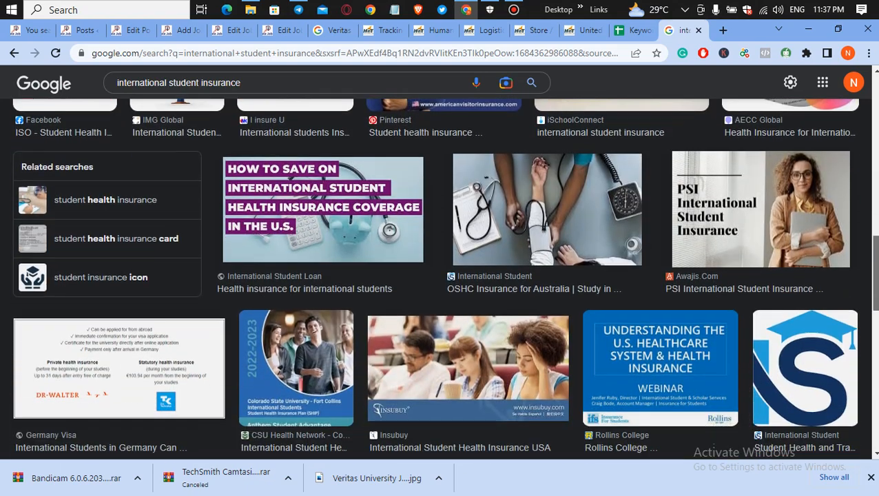
scroll(440, 279, "down", 4)
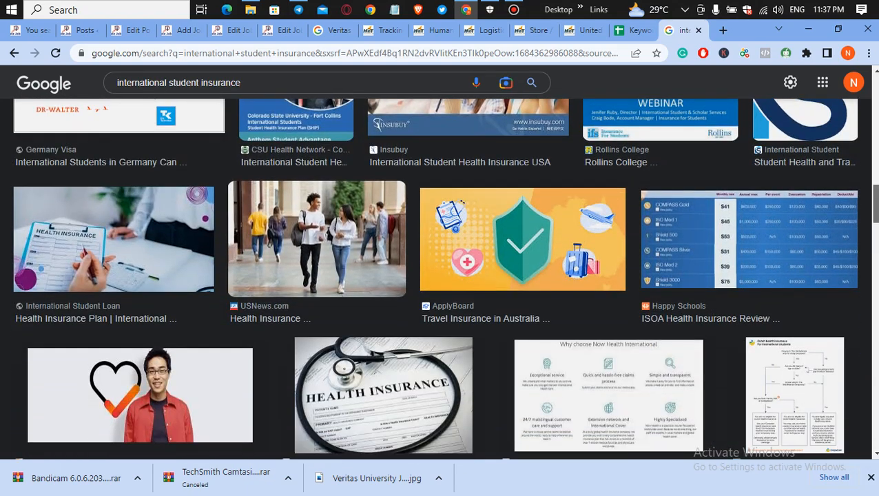
scroll(444, 279, "down", 2)
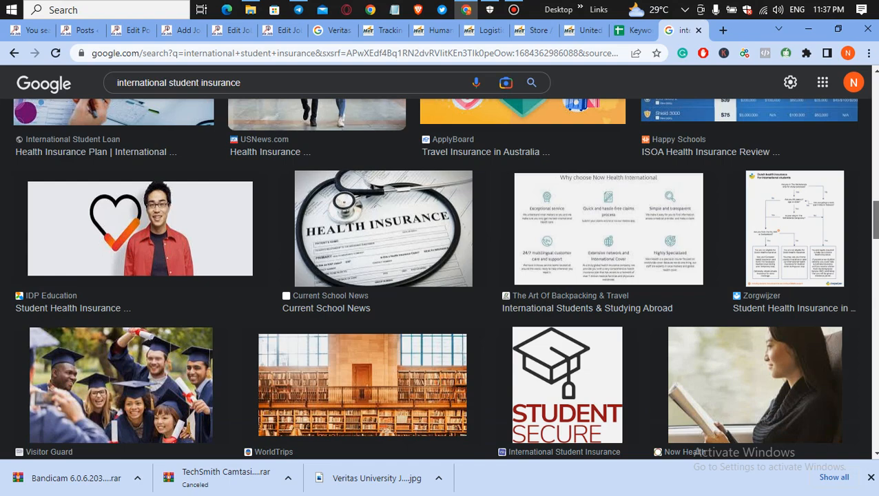
scroll(445, 279, "down", 6)
scroll(444, 279, "down", 7)
scroll(444, 279, "down", 4)
scroll(445, 279, "down", 5)
scroll(444, 279, "down", 1)
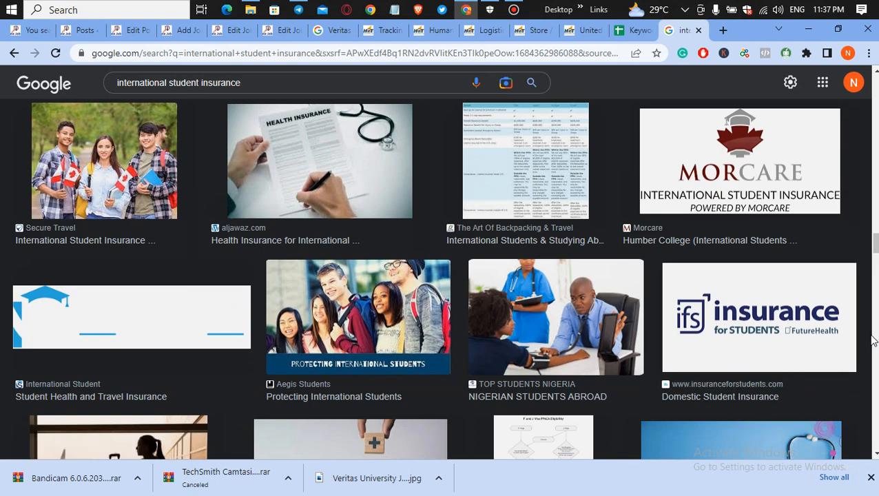
scroll(445, 279, "down", 6)
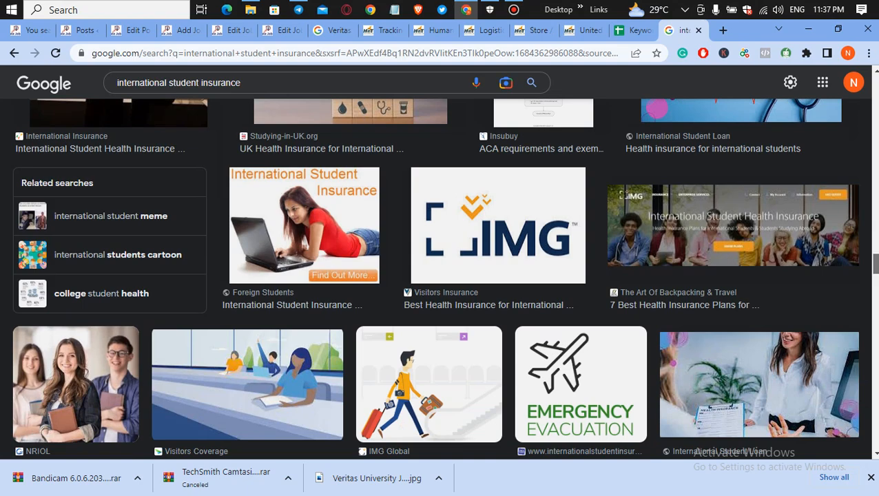
scroll(444, 279, "down", 4)
scroll(440, 275, "down", 10)
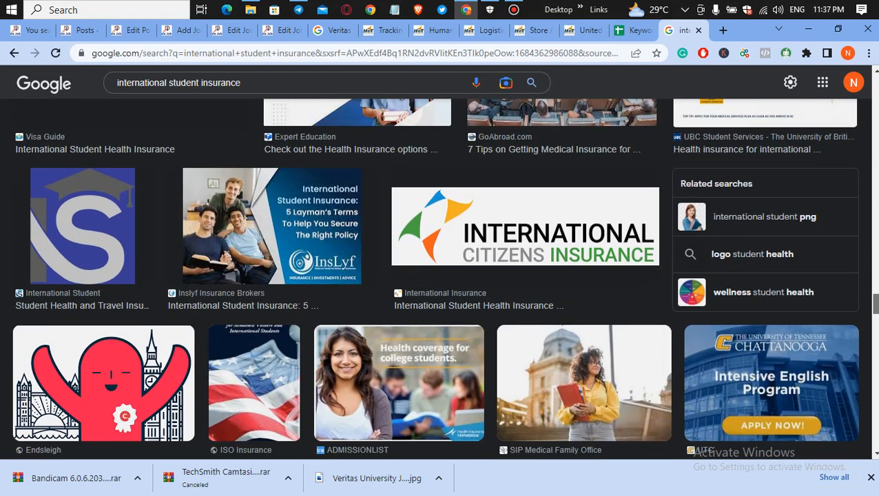
scroll(434, 278, "down", 10)
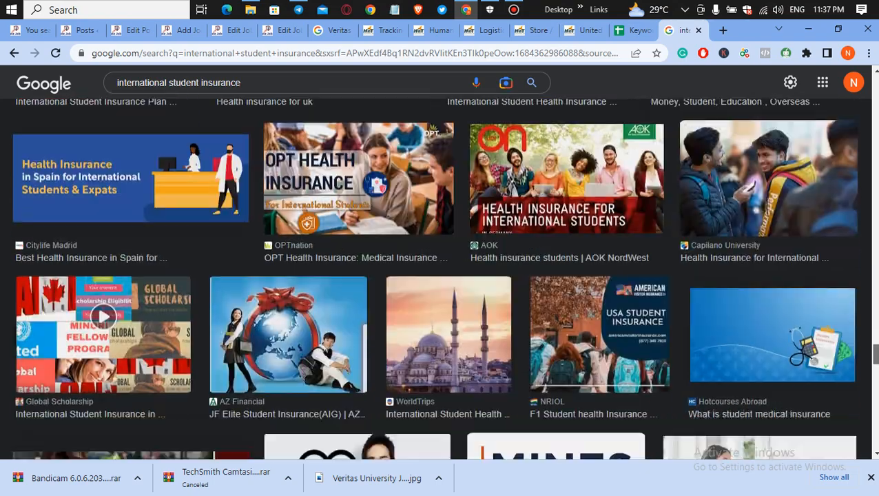
scroll(441, 279, "down", 8)
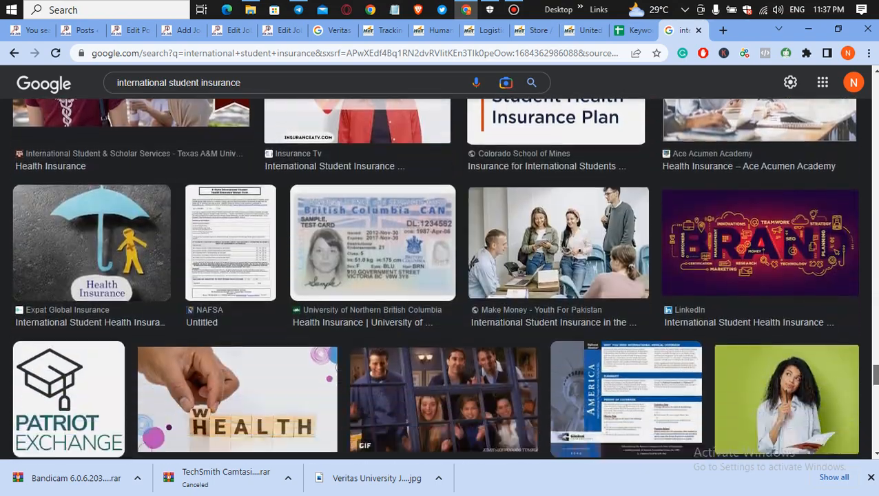
scroll(441, 278, "up", 4)
scroll(439, 278, "down", 10)
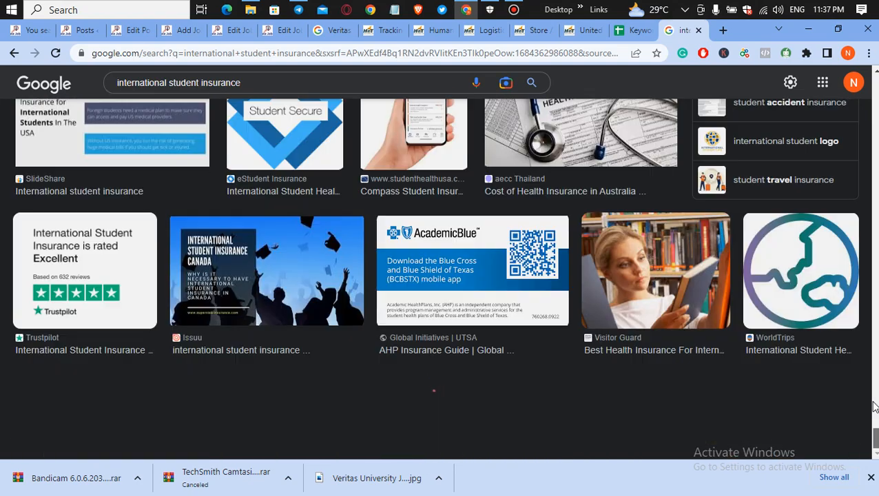
scroll(861, 247, "up", 10)
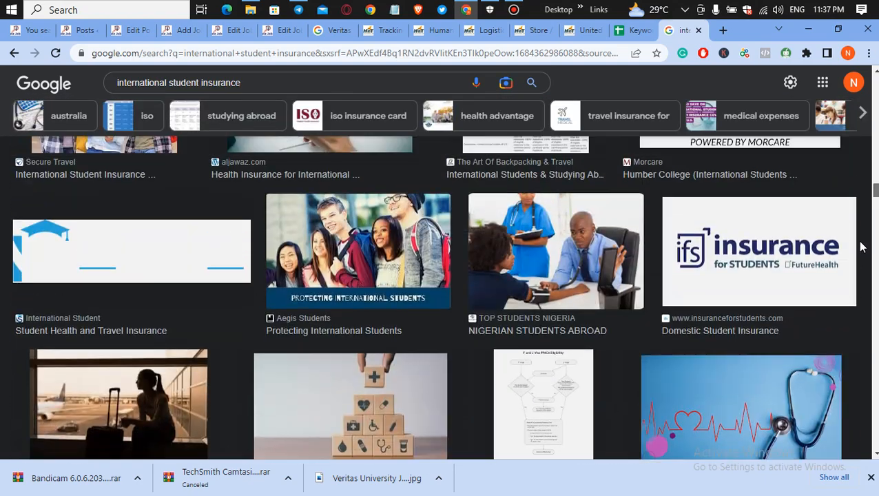
scroll(861, 247, "up", 10)
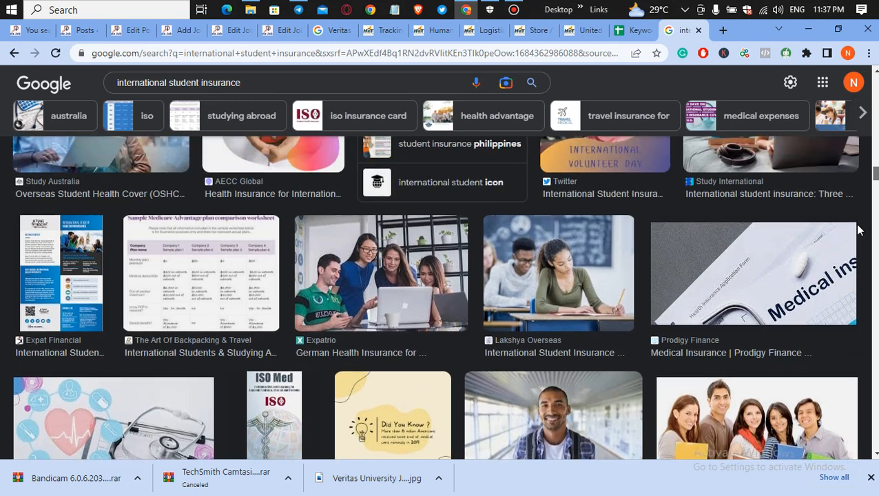
scroll(858, 229, "up", 1)
scroll(858, 229, "up", 1)
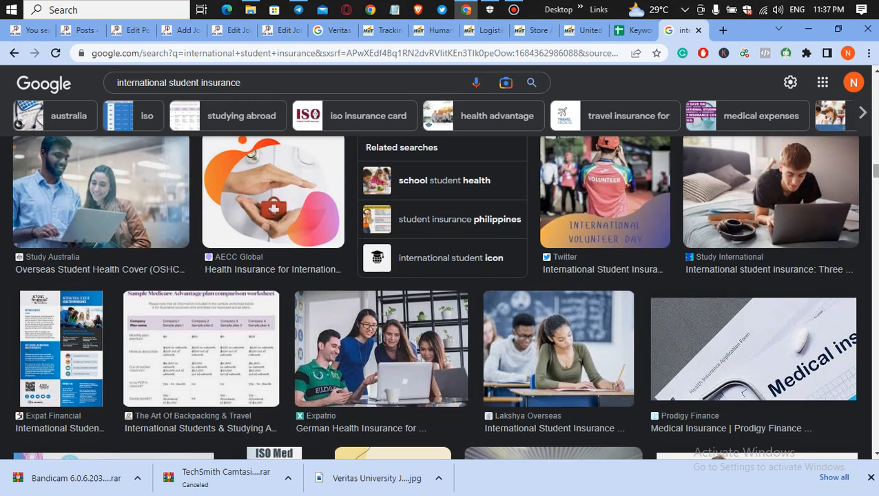
scroll(743, 393, "up", 10)
scroll(434, 297, "up", 10)
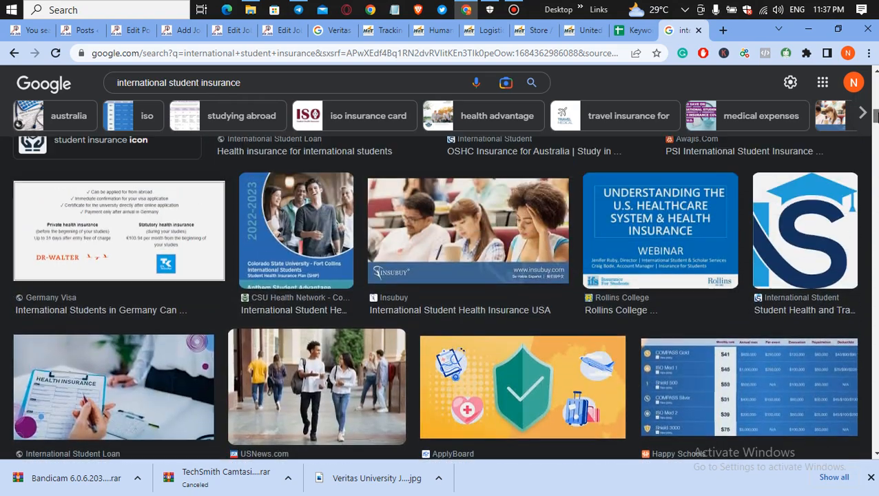
scroll(529, 303, "down", 1)
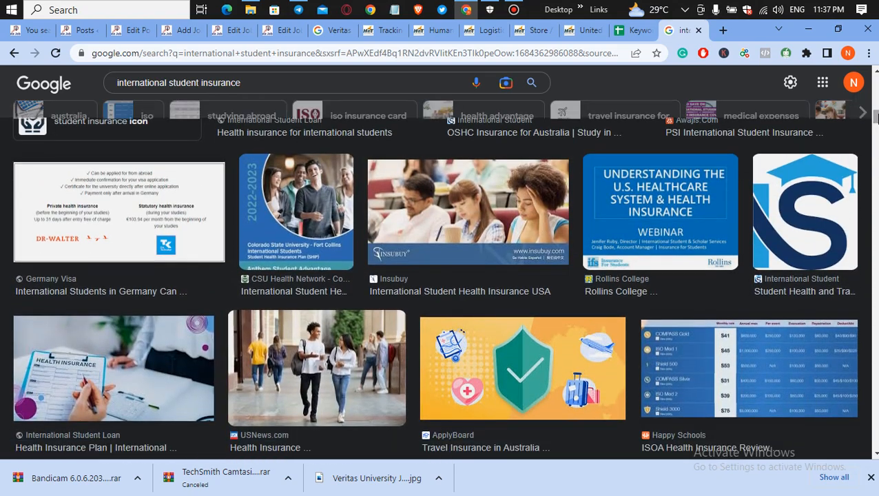
Step: Preview the USNews.com photo of two students walking and save it to Downloads as a JPEG named "International Student Insurance"
left_click(308, 371)
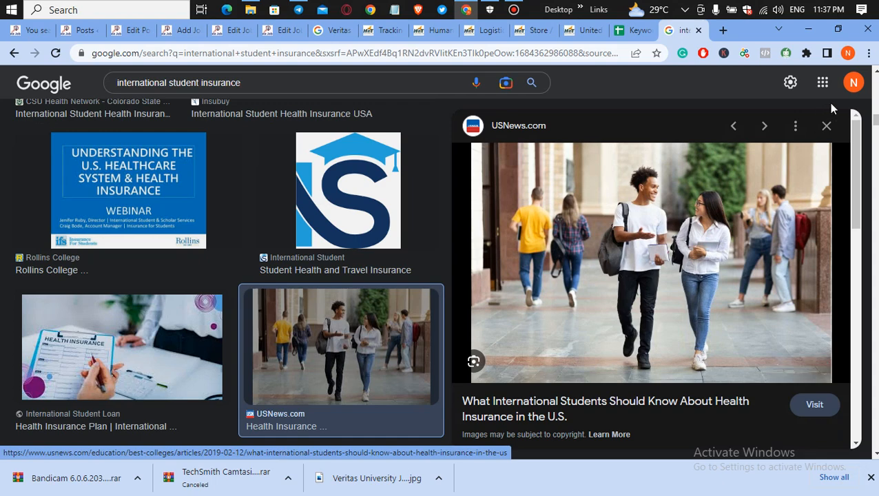
left_click(826, 128)
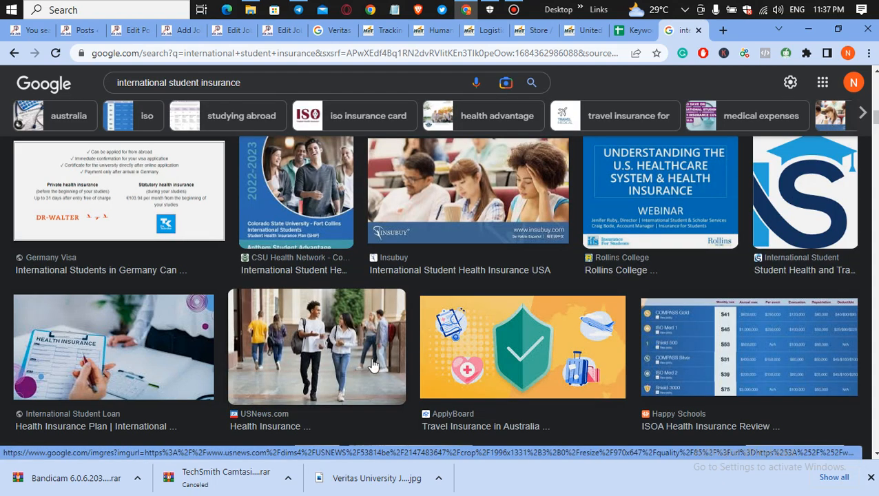
left_click(336, 351)
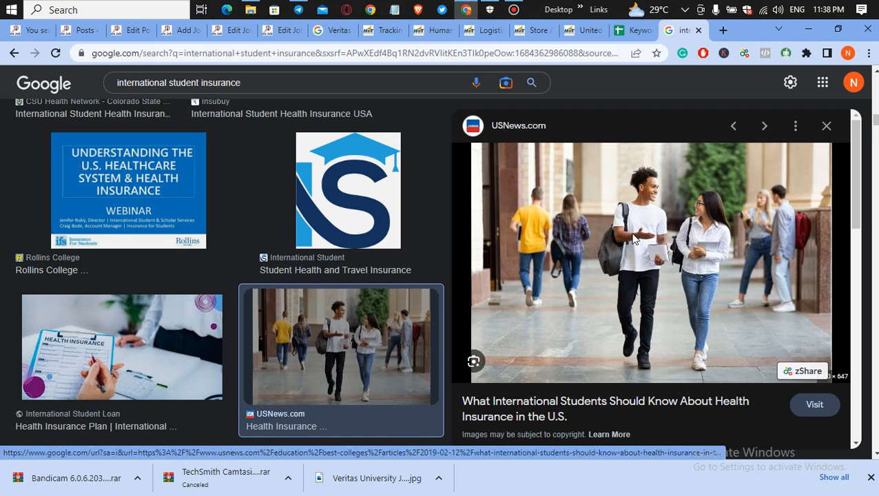
right_click(634, 227)
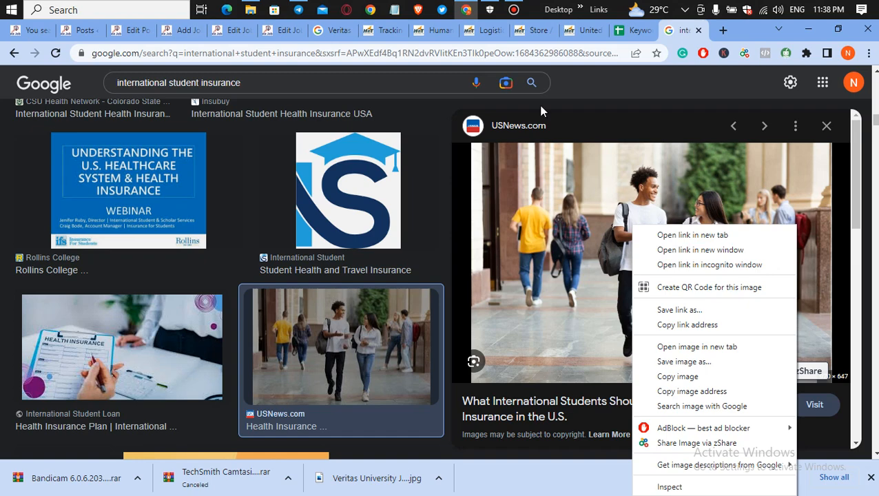
left_click(618, 208)
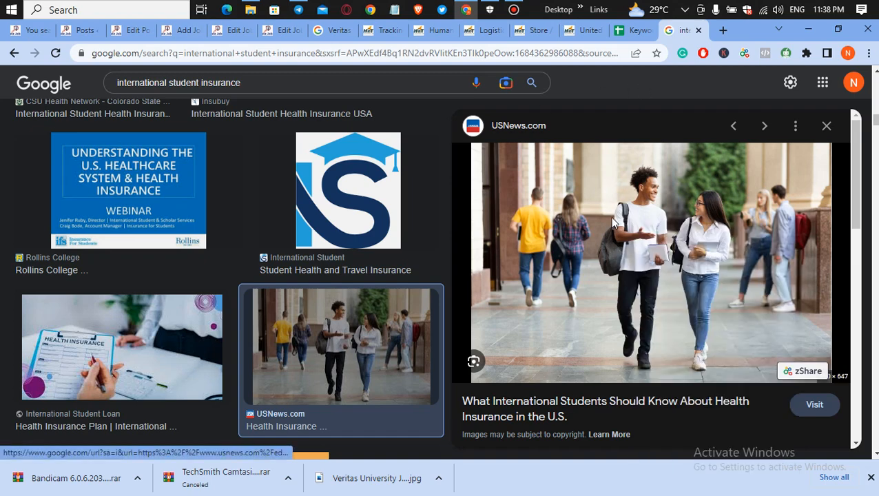
right_click(610, 216)
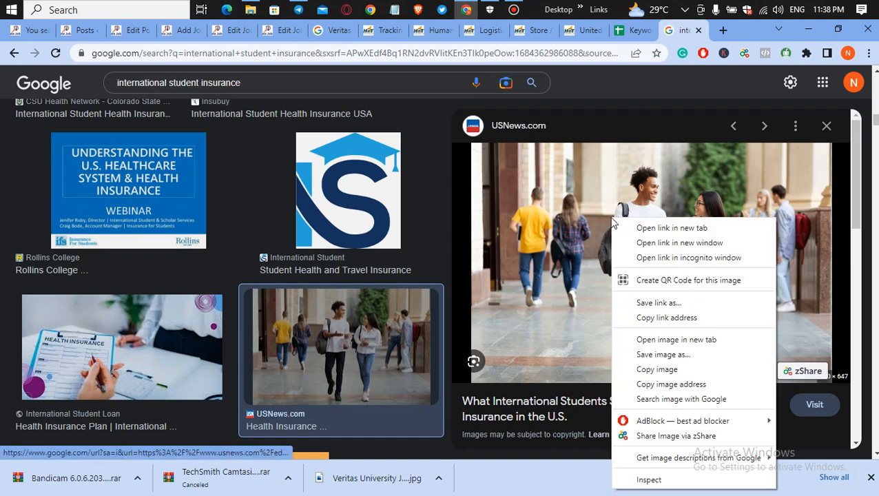
left_click(666, 356)
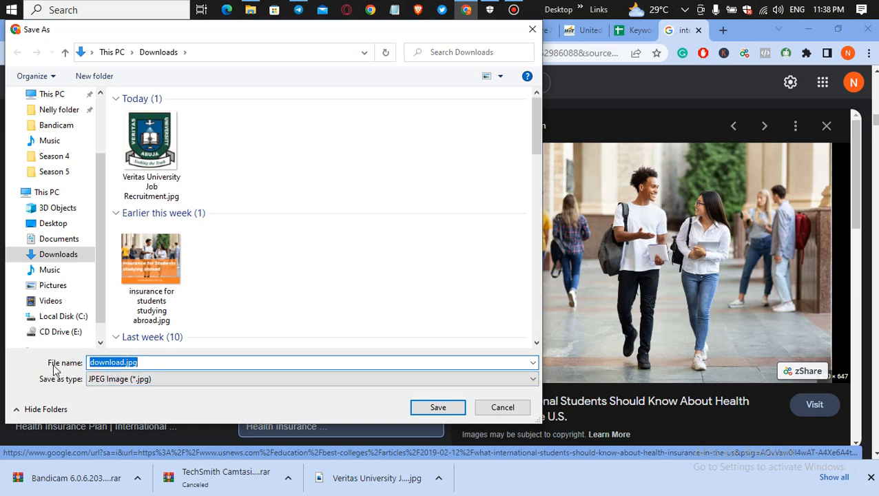
type("International Student Insurance")
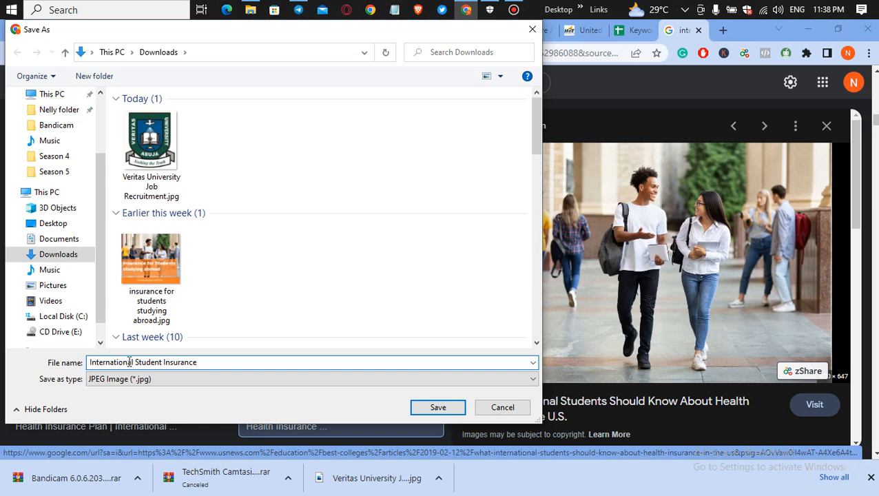
left_click(438, 408)
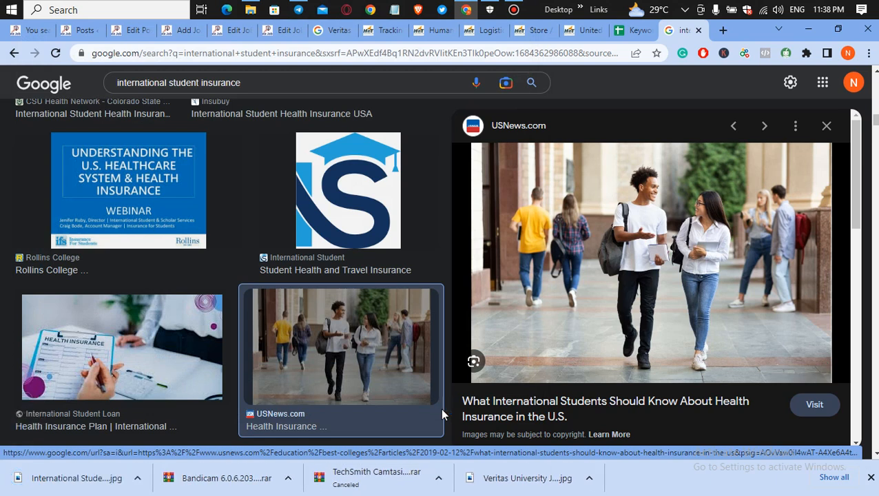
Step: Switch to File Explorer, select International Student Insurance.jpg in the Downloads folder, and look through the other downloaded images
left_click(251, 9)
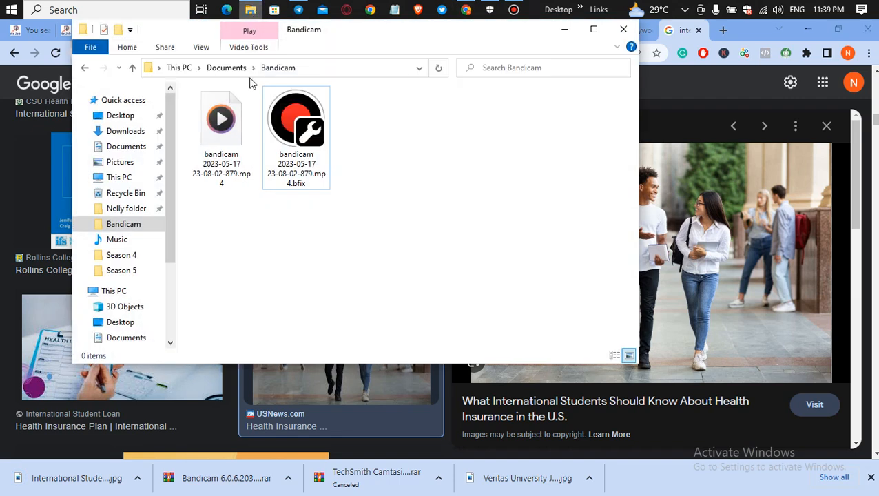
left_click(128, 133)
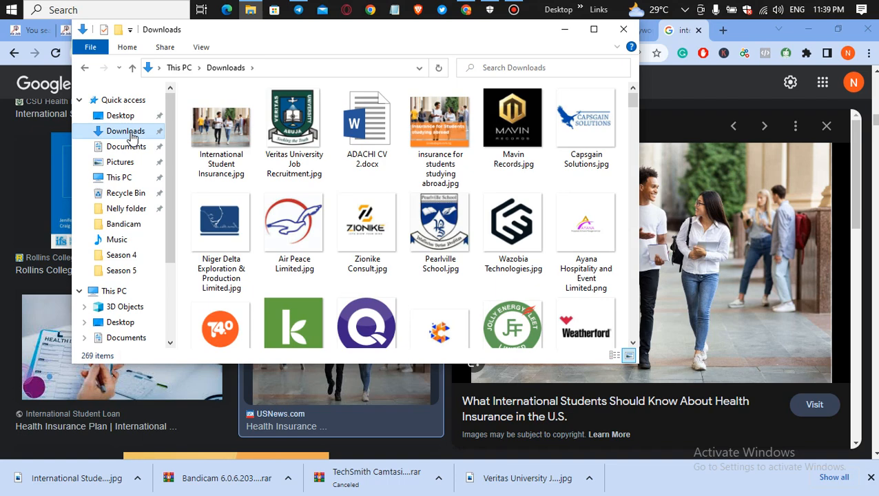
left_click(230, 139)
right_click(230, 139)
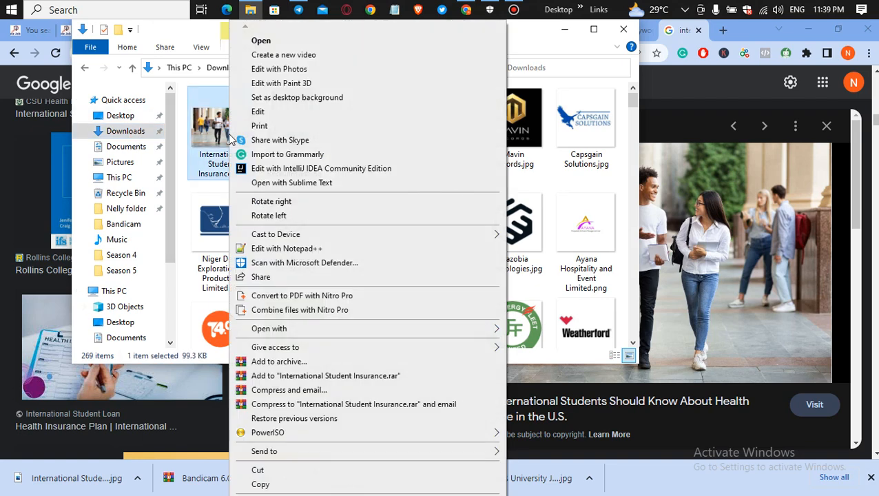
left_click(629, 185)
scroll(629, 186, "down", 3)
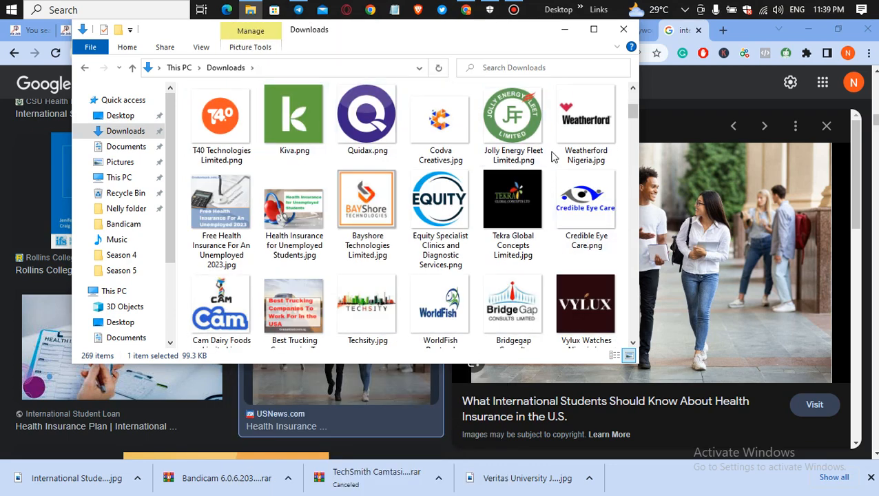
left_click_drag(634, 110, 631, 98)
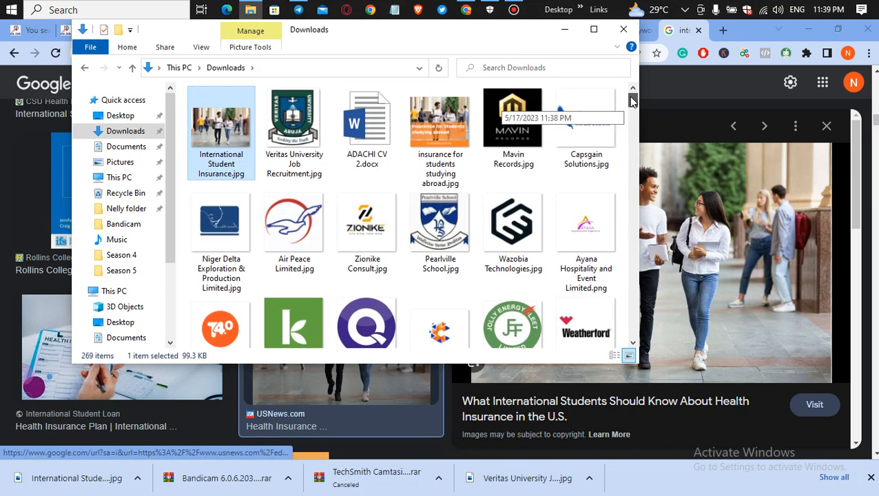
Step: Open International Student Insurance.jpg from the Downloads folder in Paint
right_click(219, 122)
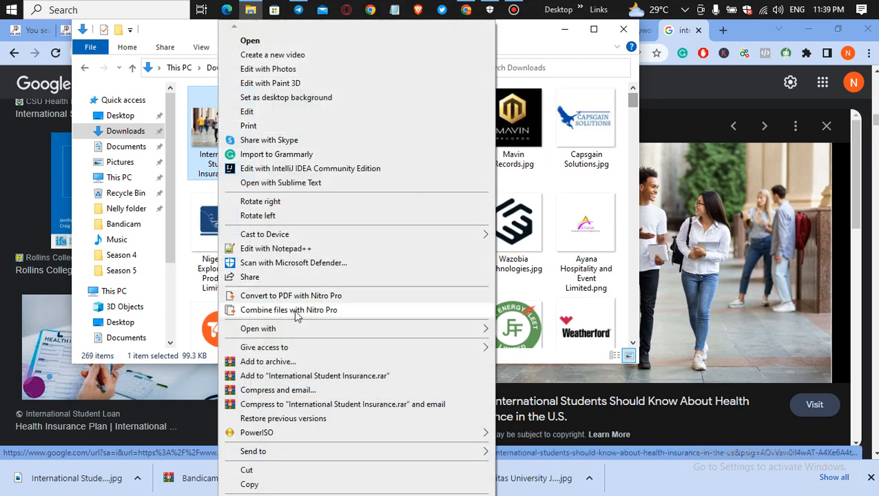
mouse_move(358, 329)
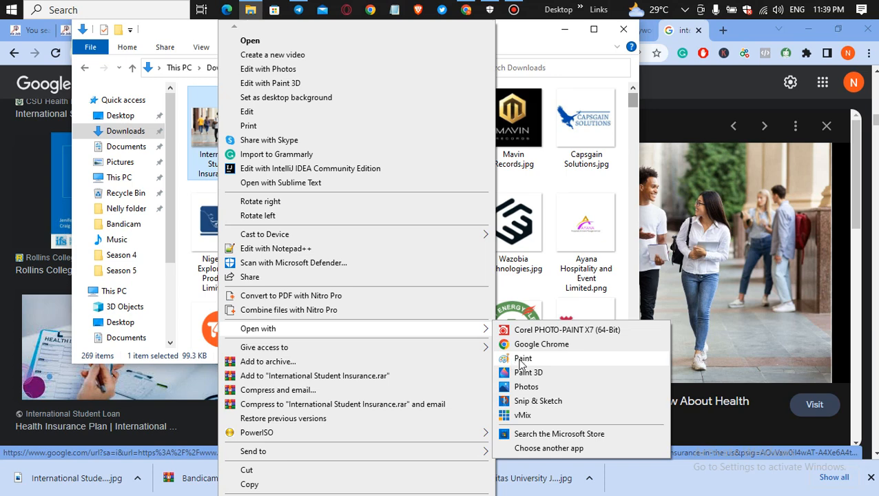
left_click(522, 359)
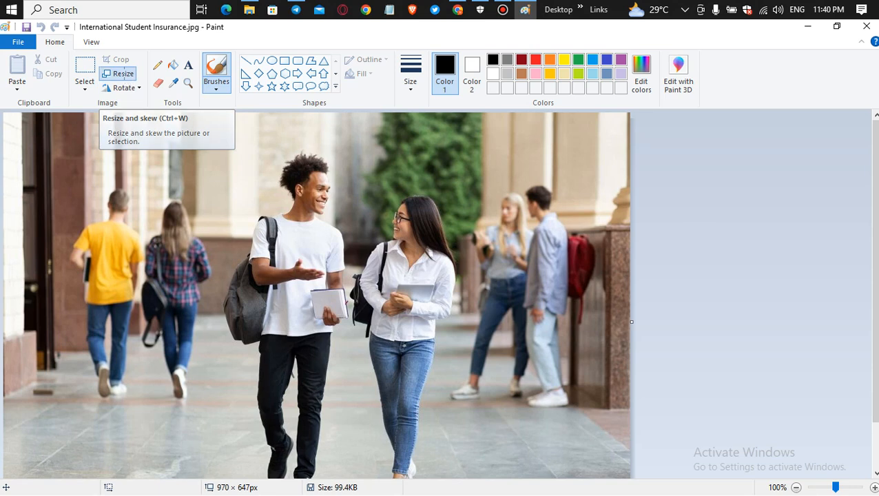
Step: Resize the photo by pixels to a height of 215 with the aspect ratio maintained
left_click(124, 74)
left_click(158, 143)
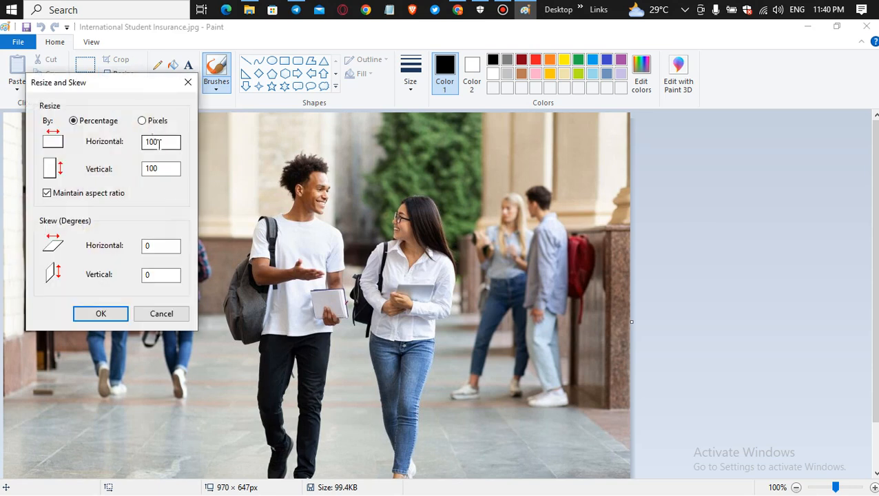
left_click(144, 121)
left_click(165, 166)
key("BackSpace")
key("BackSpace")
key("BackSpace")
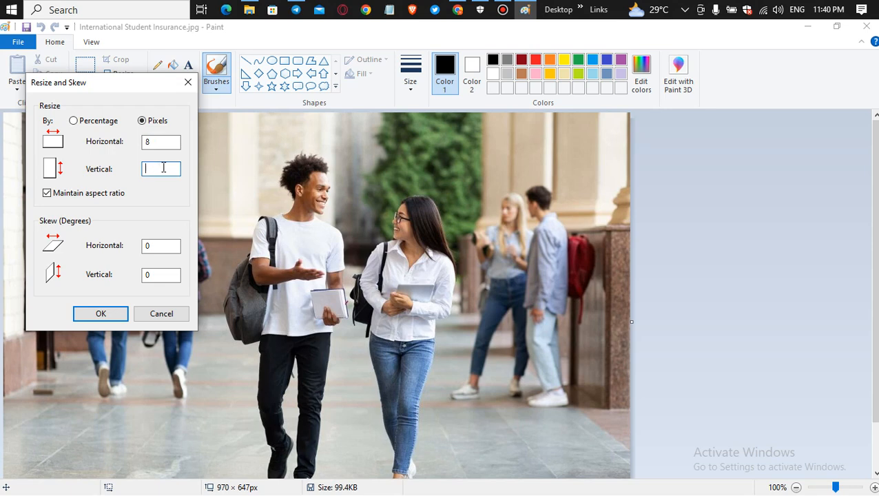
type("220")
key("BackSpace")
type("0")
key("BackSpace")
key("BackSpace")
type("15")
left_click(103, 313)
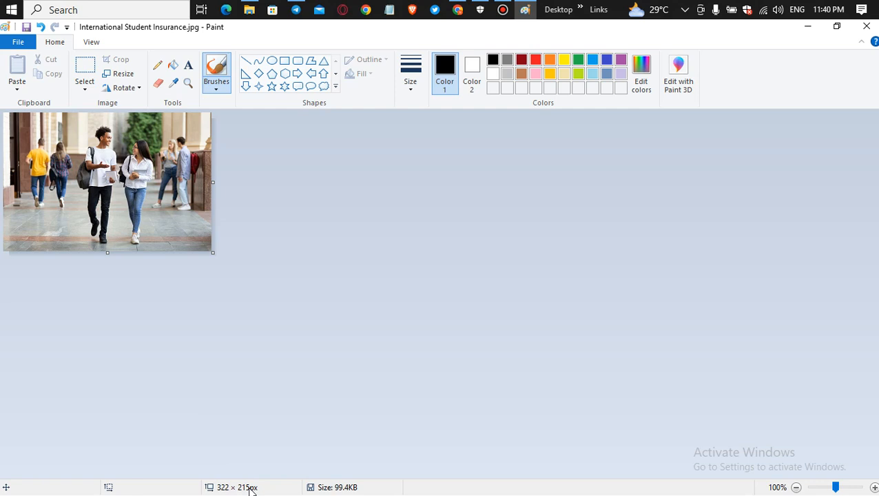
Step: Crop the photo to a centred area of about 250 × 214 px around the two walking students
left_click(84, 64)
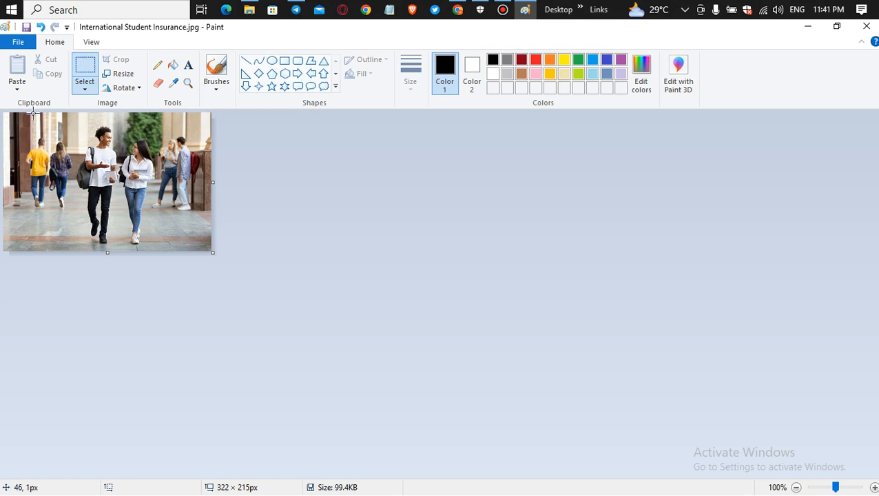
left_click_drag(33, 113, 194, 252)
left_click_drag(193, 251, 195, 250)
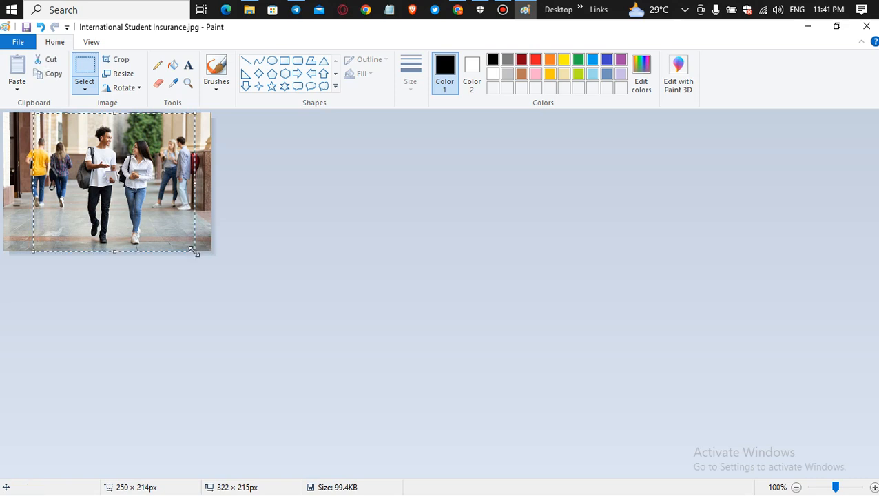
left_click(121, 60)
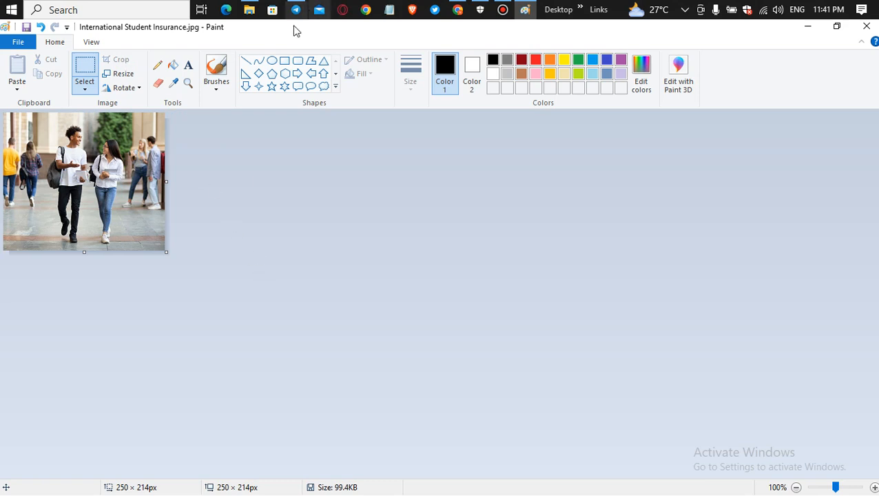
Step: Draw a rectangle of about 227 × 119 px across the photo and move it up to the middle of the picture
left_click(283, 63)
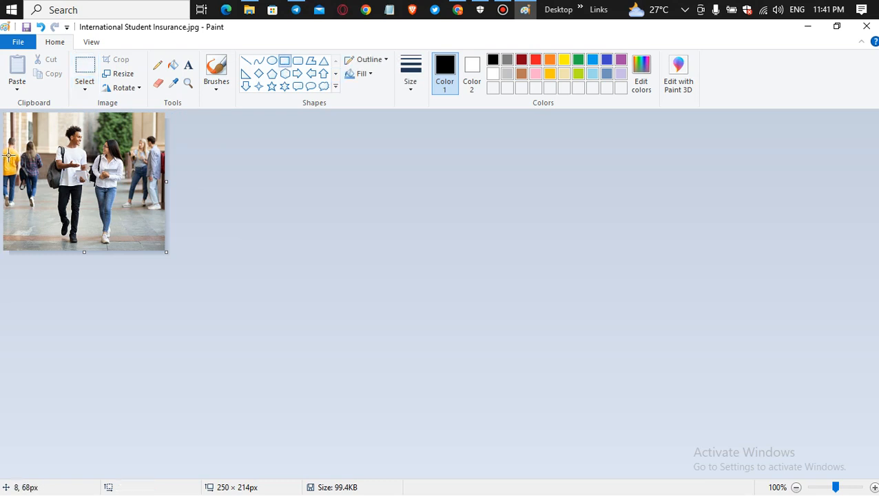
left_click(285, 64)
left_click_drag(12, 159, 159, 235)
left_click_drag(104, 210, 106, 214)
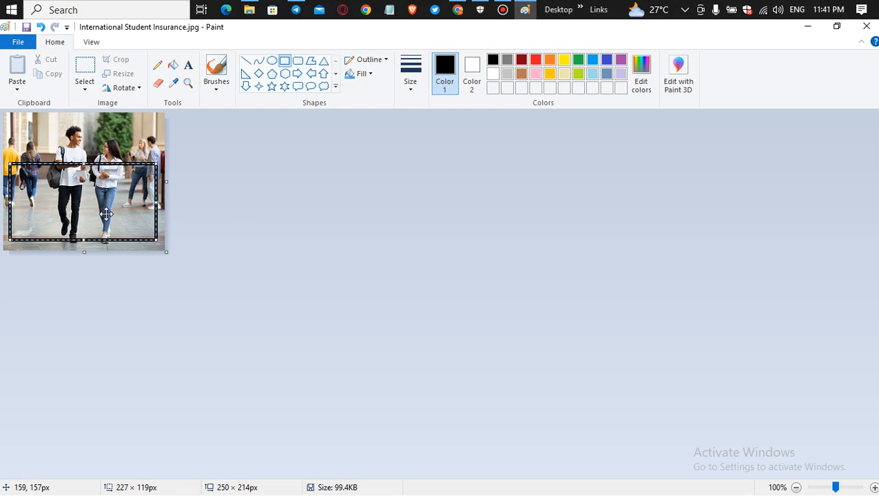
left_click_drag(106, 214, 105, 194)
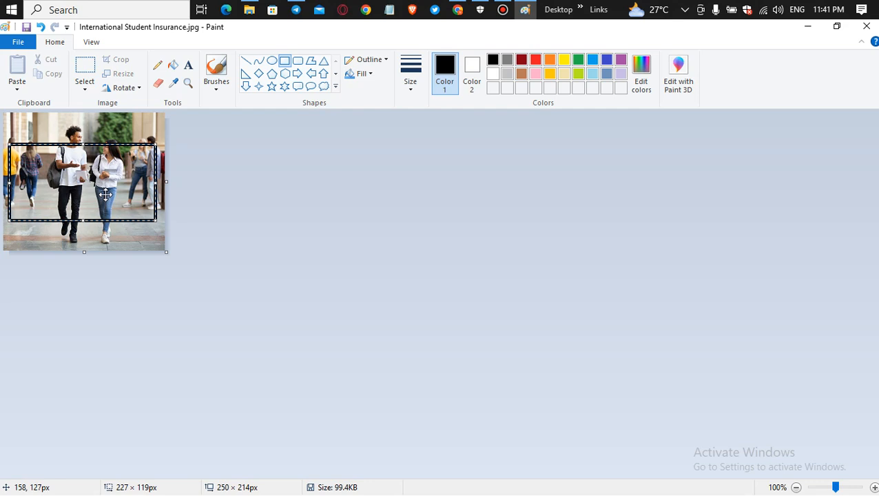
Step: Give the rectangle no outline and a Marker fill
left_click(380, 59)
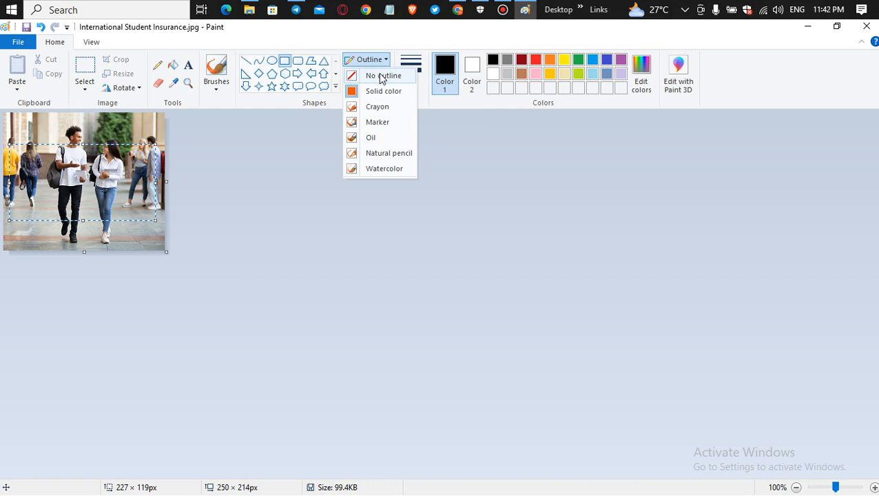
left_click(382, 77)
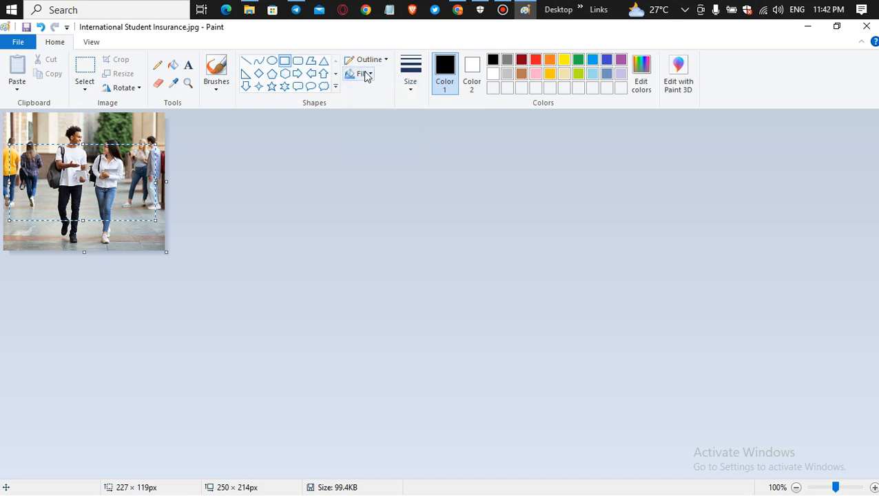
left_click(366, 75)
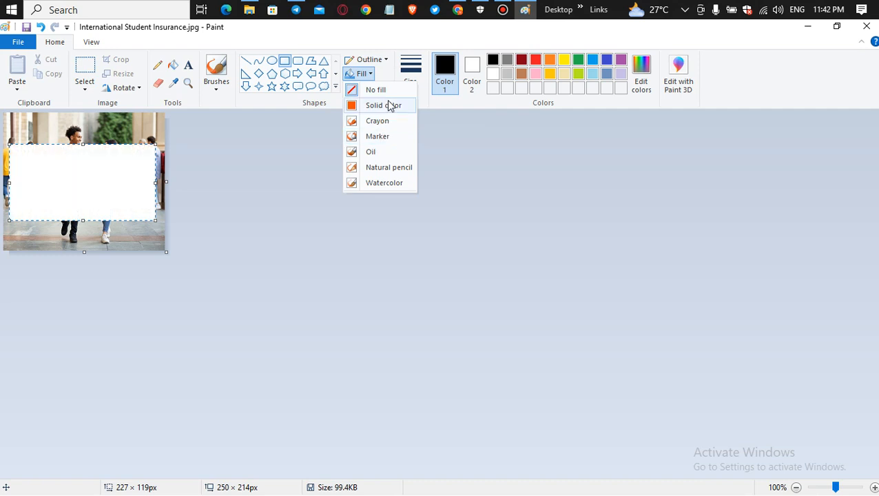
left_click(381, 137)
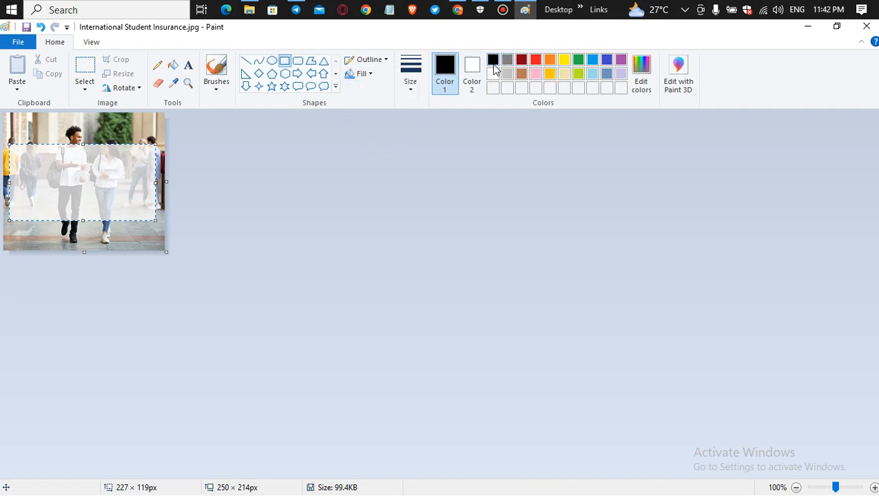
Step: Try several fill colours on the rectangle, settle on green for Color 2, and set Color 1 to white
left_click(577, 62)
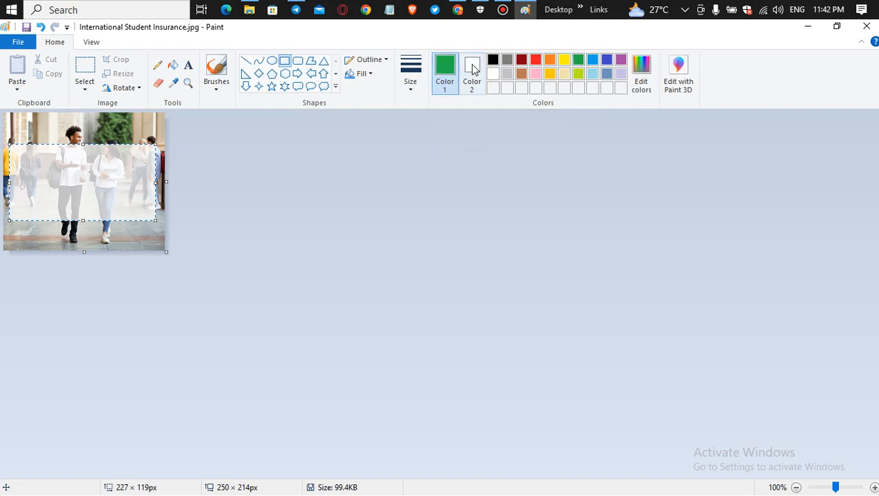
left_click(472, 68)
left_click(577, 62)
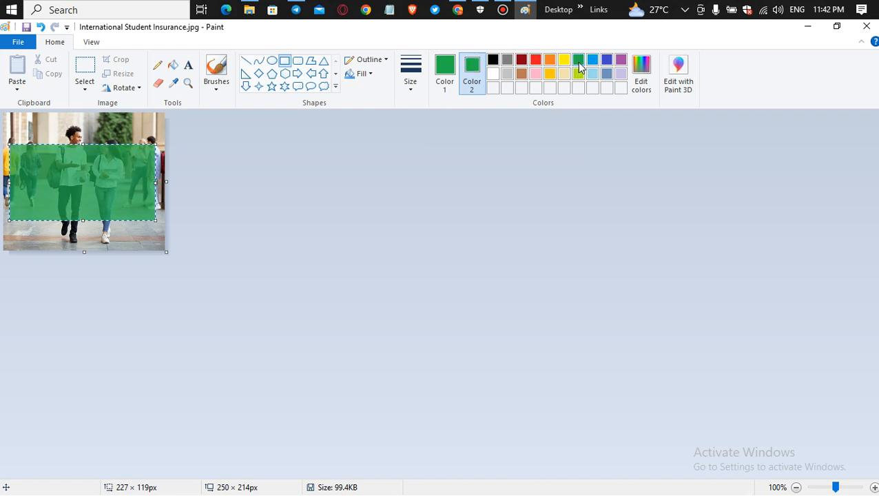
left_click(607, 62)
left_click(606, 74)
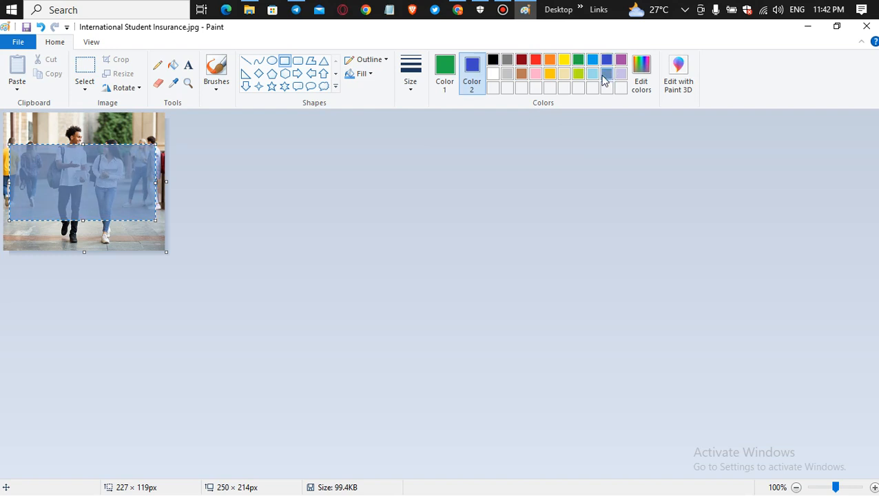
left_click(591, 74)
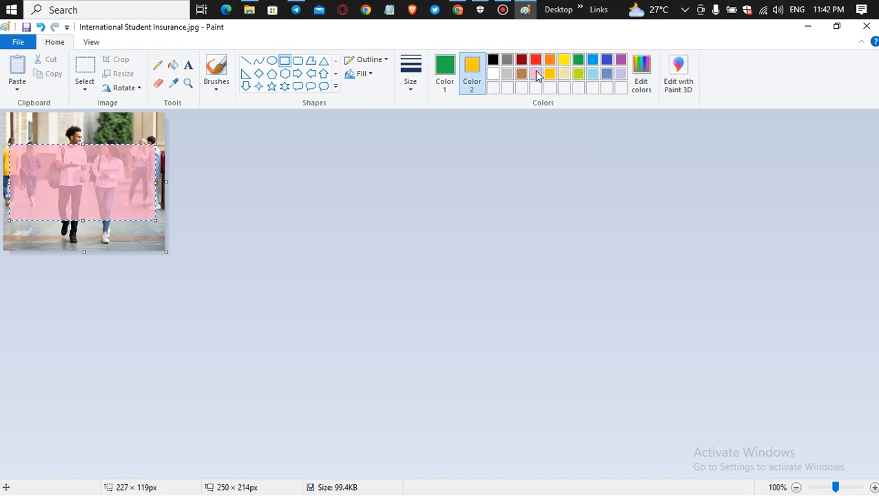
left_click(577, 66)
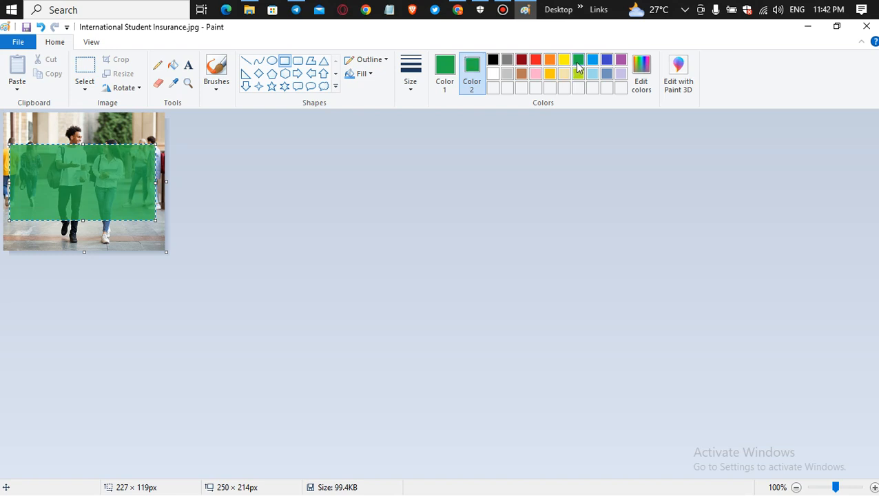
left_click(445, 69)
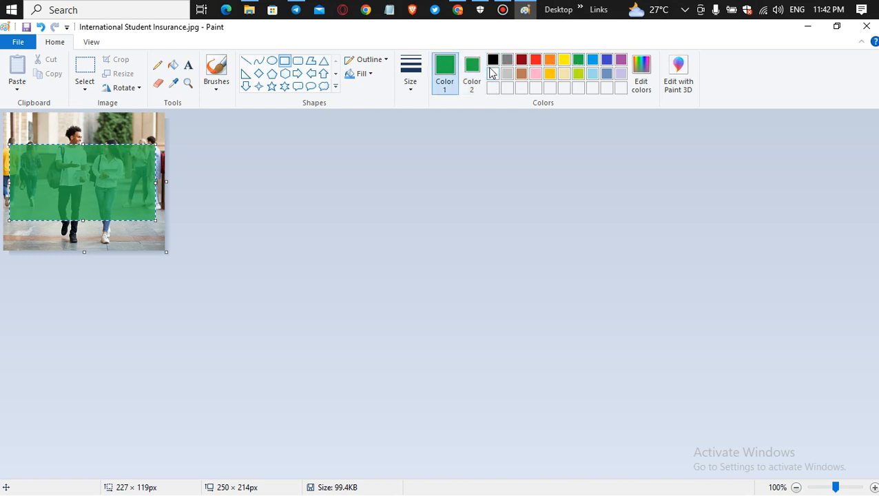
left_click(492, 75)
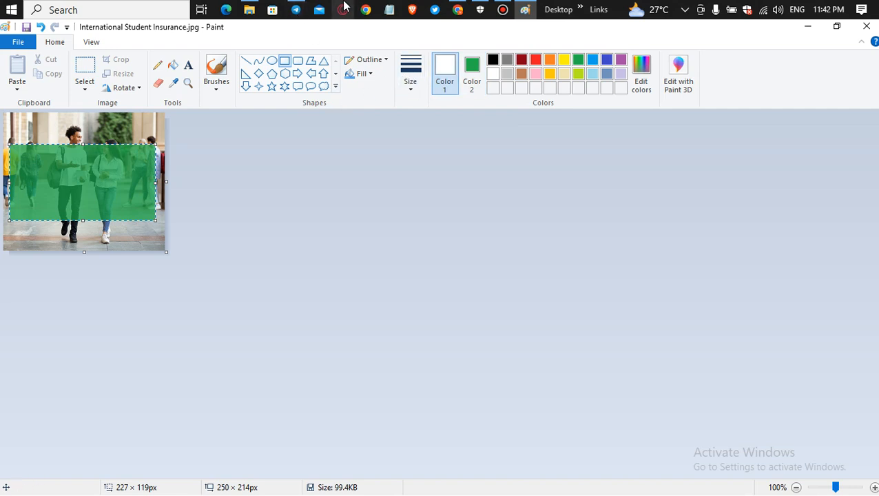
Step: Switch to Chrome and copy the post title "How Much Is Insurance For International Students USA" from the WordPress editor
left_click(457, 10)
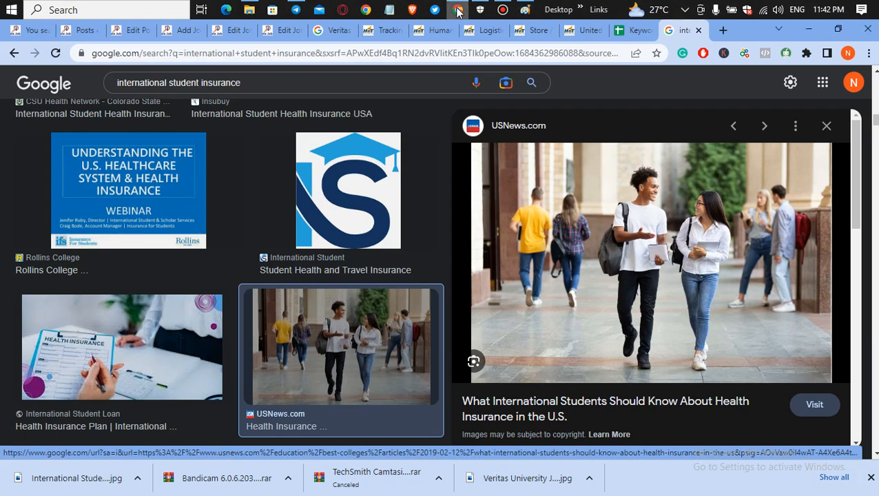
left_click(134, 30)
left_click_drag(874, 290, 873, 93)
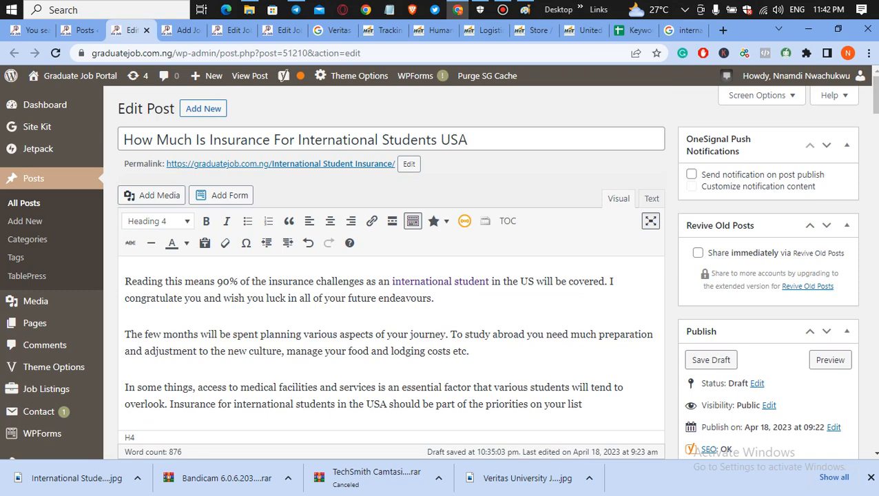
left_click(433, 140)
key("ctrl+a")
key("ctrl+c")
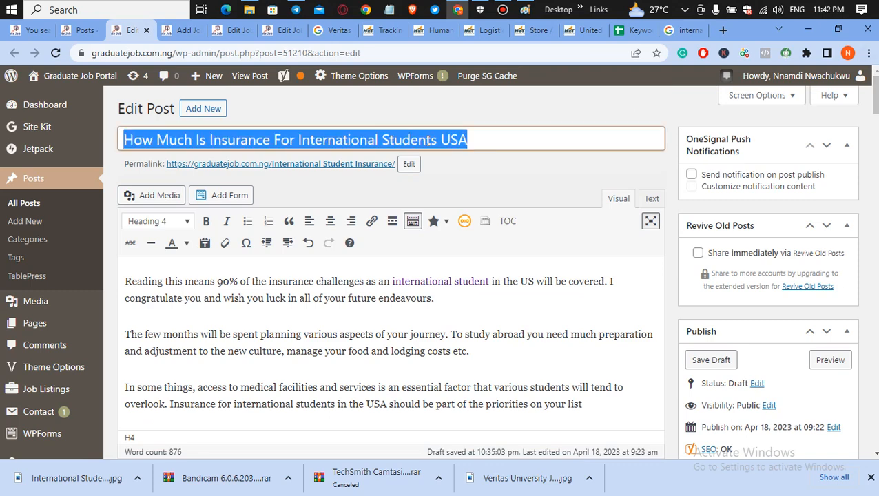
Step: Switch back to Paint and paste the copied post title as white text on the green rectangle
left_click(525, 9)
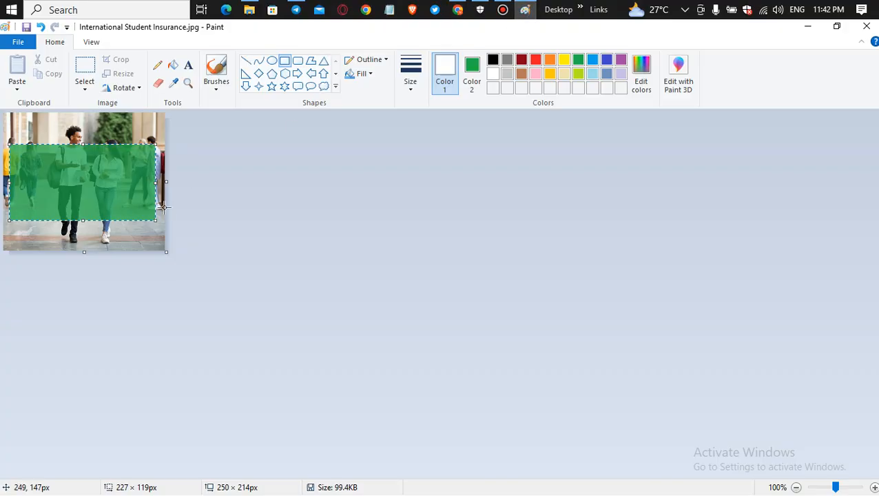
left_click(188, 65)
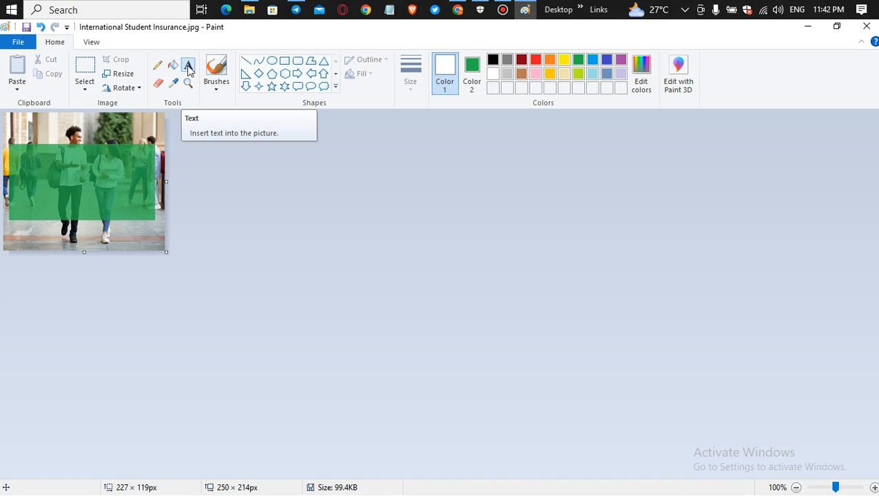
left_click(22, 162)
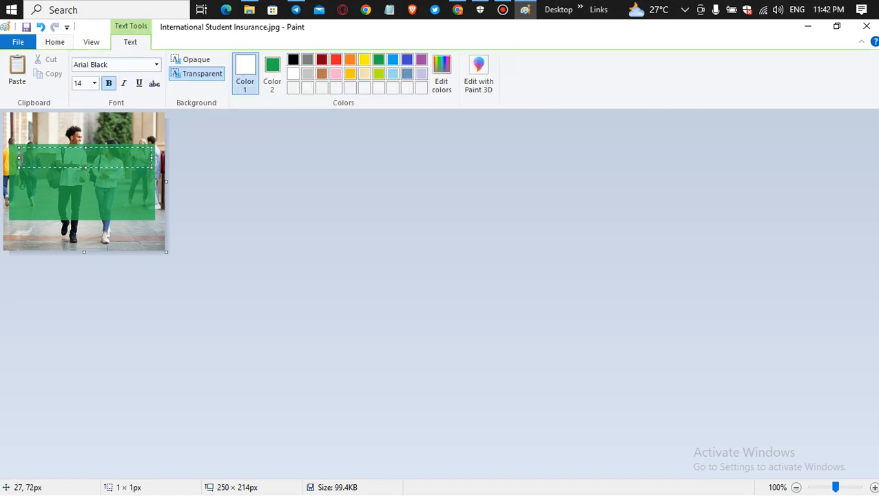
key("ctrl+v")
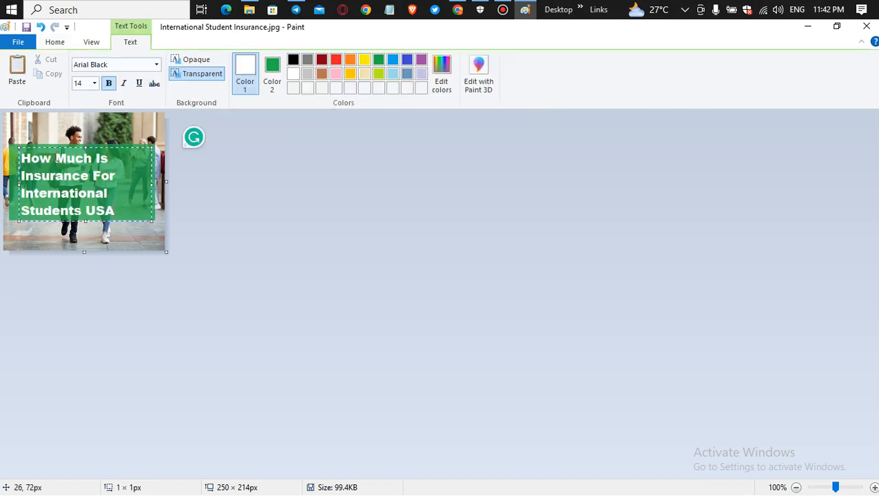
Step: Set the font size of the whole pasted title to 12
key("ctrl+a")
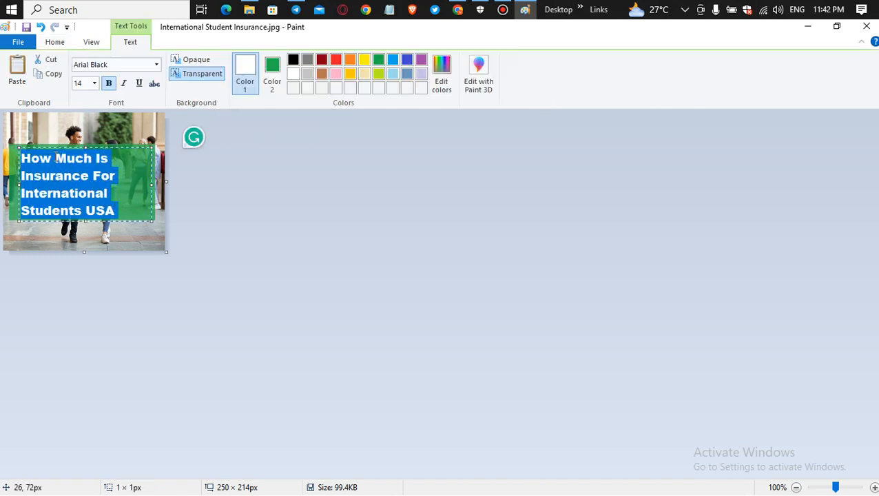
left_click(95, 82)
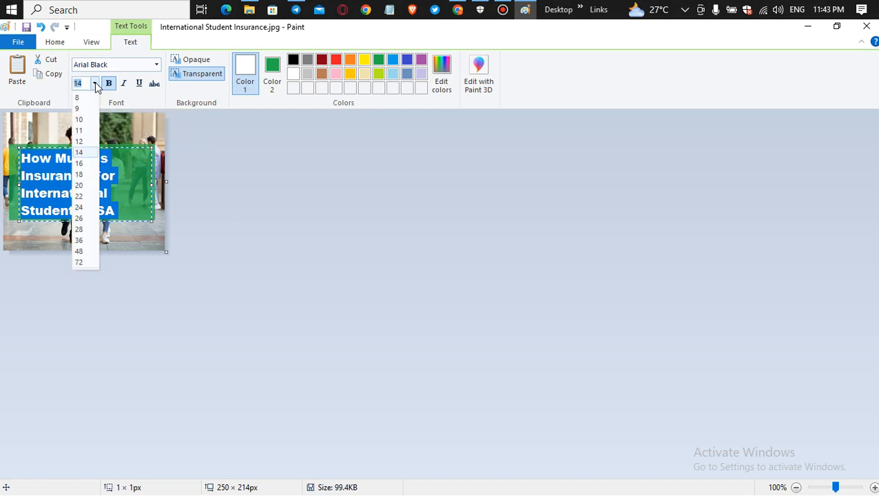
left_click(79, 140)
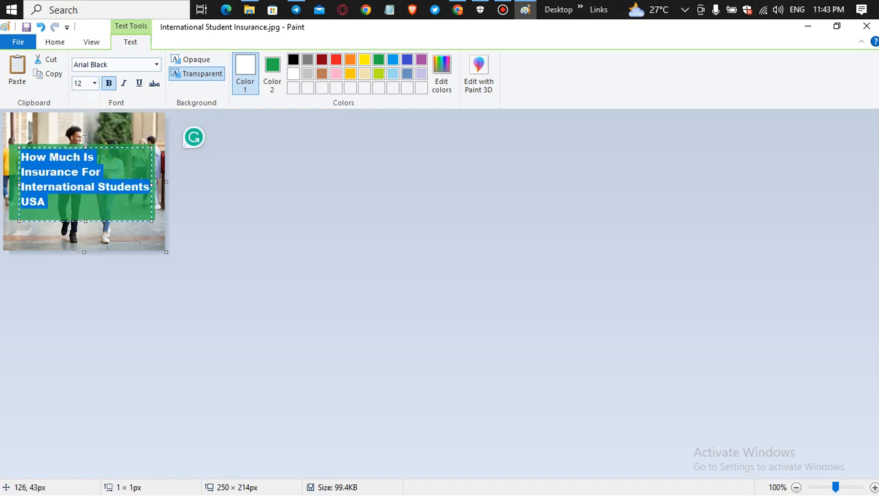
Step: Shift the title's text box slightly toward the green rectangle's left edge and place the text on the image
left_click_drag(18, 148, 14, 150)
left_click(63, 157)
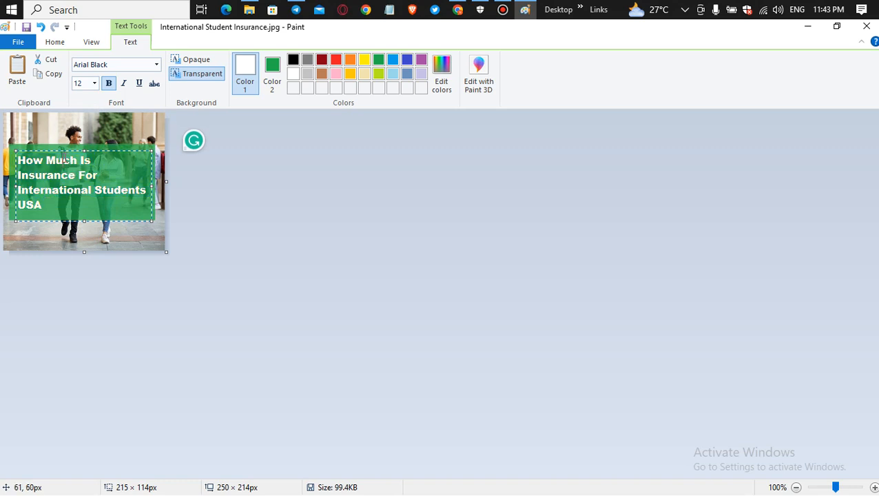
left_click(19, 160)
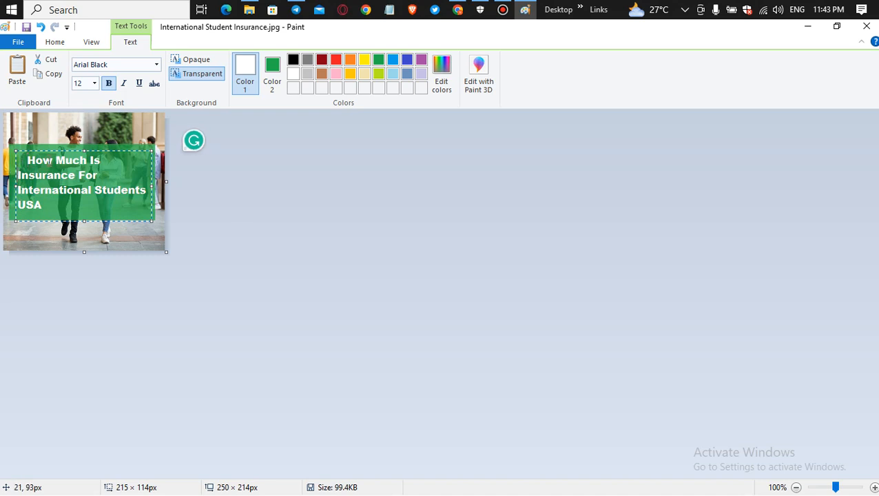
key("BackSpace")
key("BackSpace")
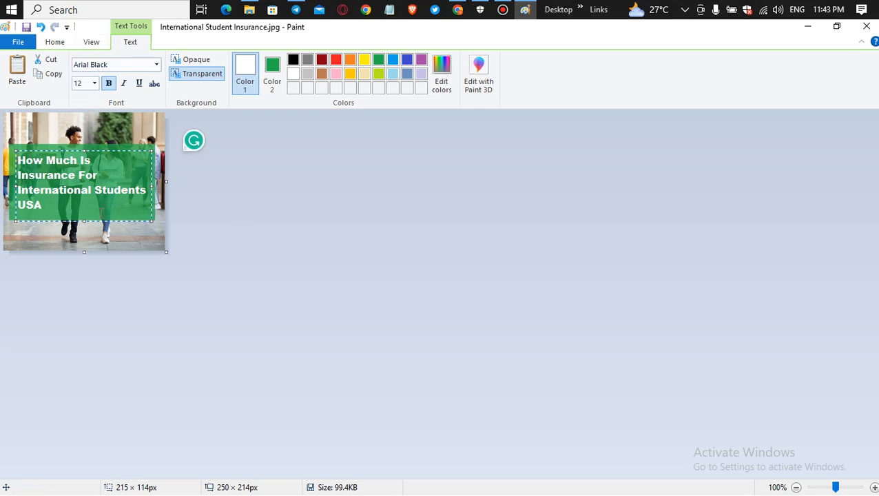
left_click(40, 249)
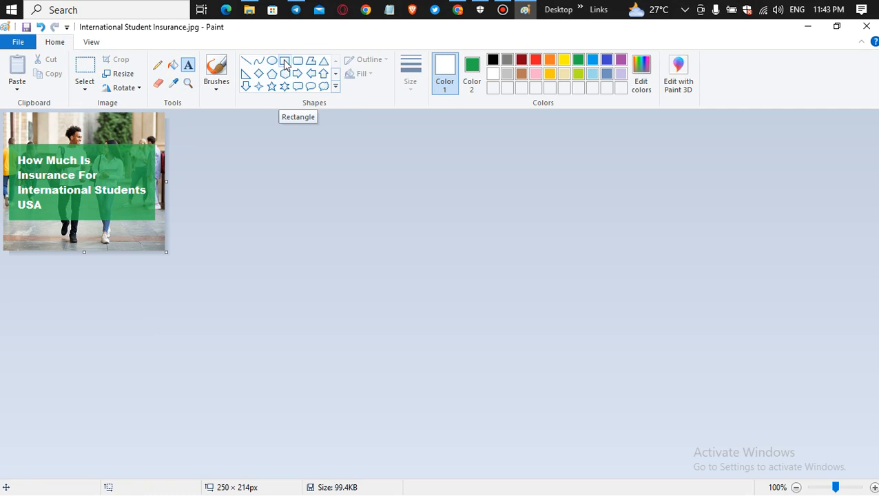
Step: Add the text "Graduatejob.com.ng" near the image's bottom edge, below the green rectangle, at font size 8
left_click(40, 237)
type("Gr")
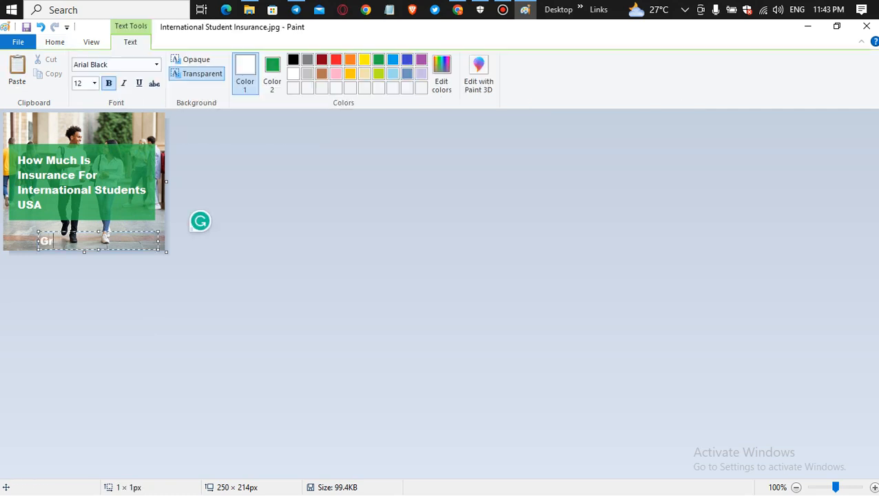
type("aduatejob")
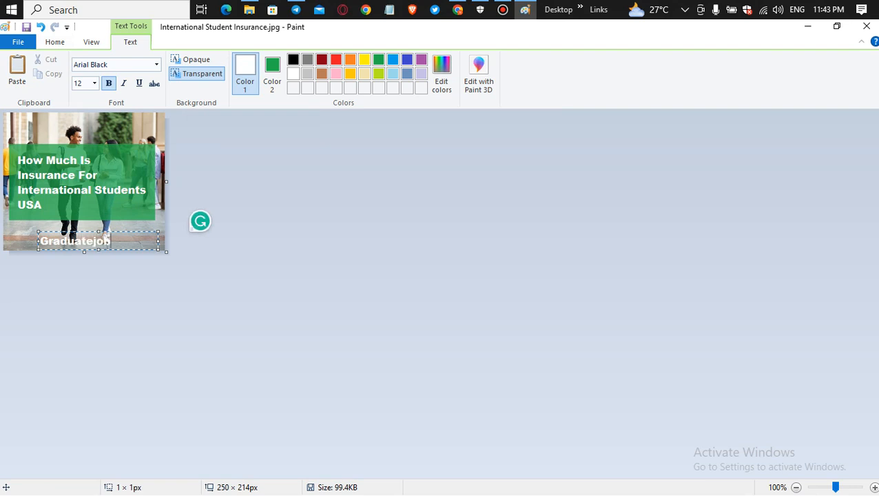
type(".com.")
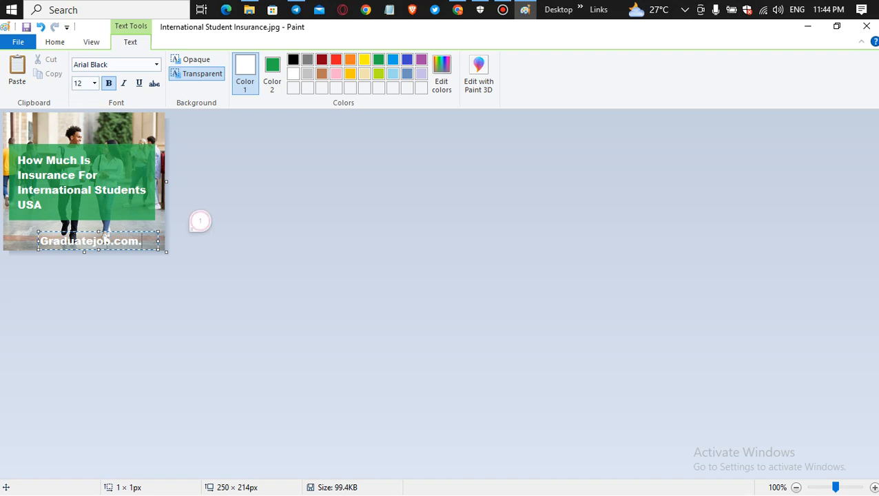
type("ng")
key("ctrl+a")
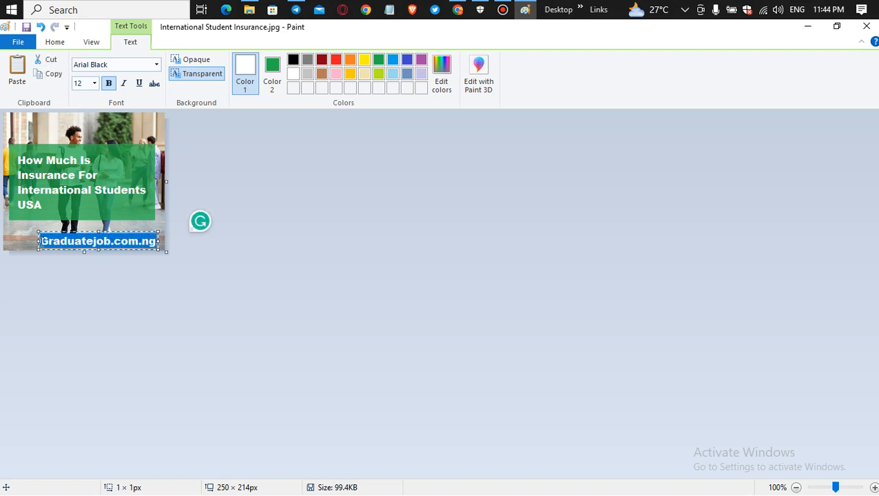
left_click(95, 84)
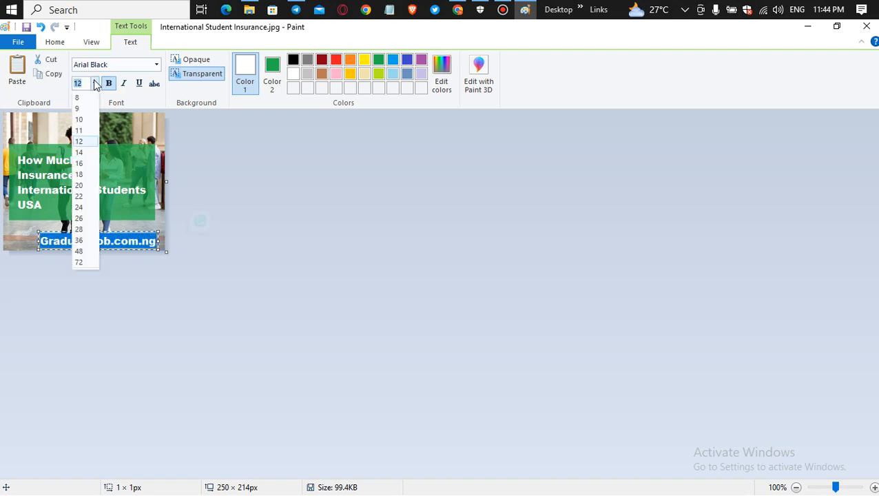
left_click(90, 97)
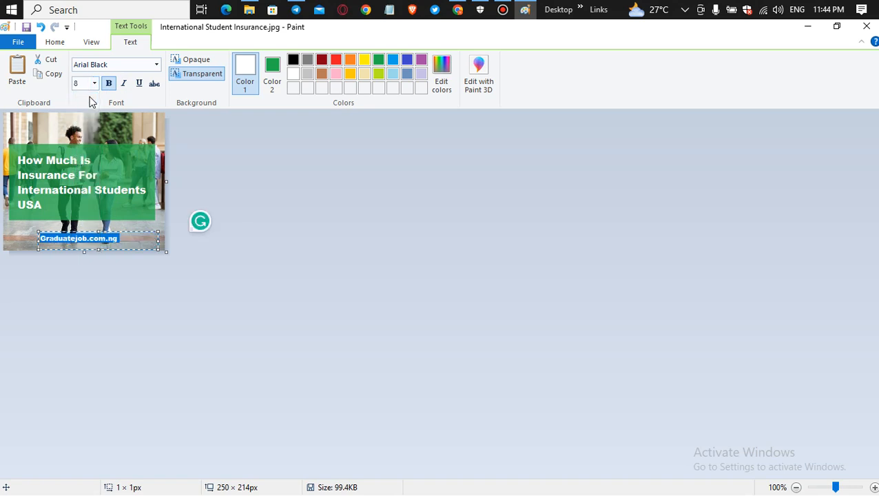
Step: Give the website text an opaque gold background and fit its box closely around the text, about 133 × 26 px
left_click(203, 62)
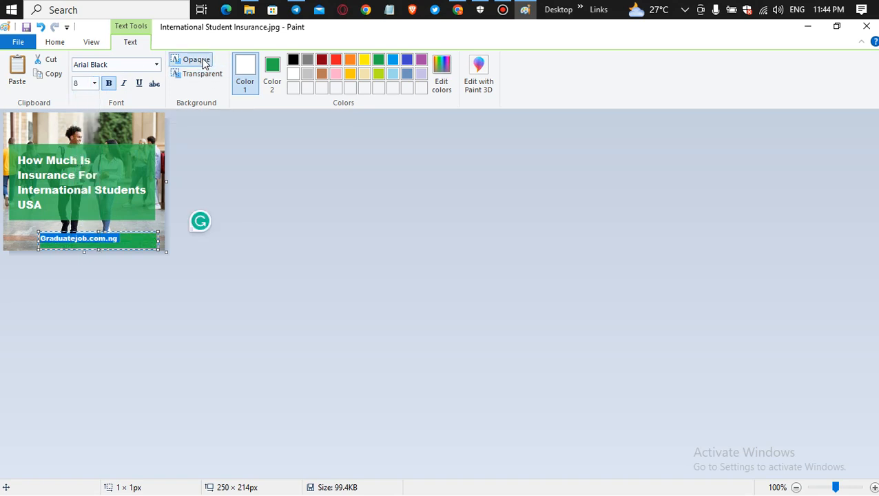
left_click(272, 72)
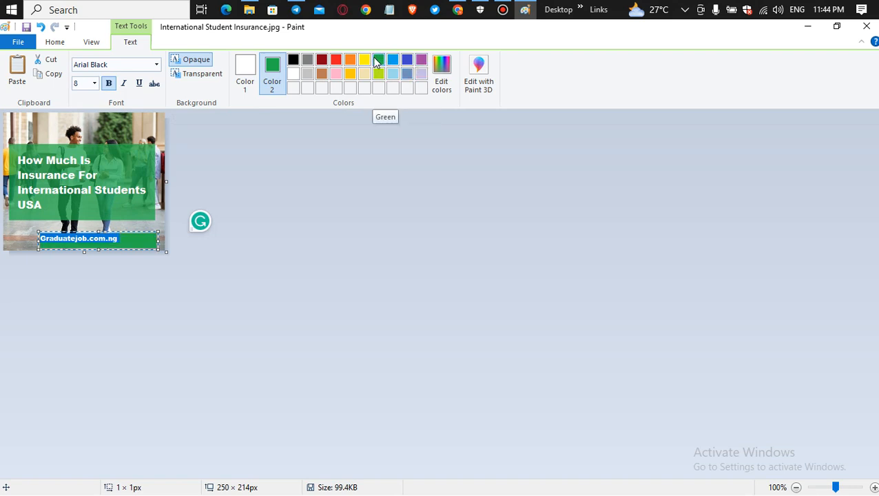
left_click(349, 74)
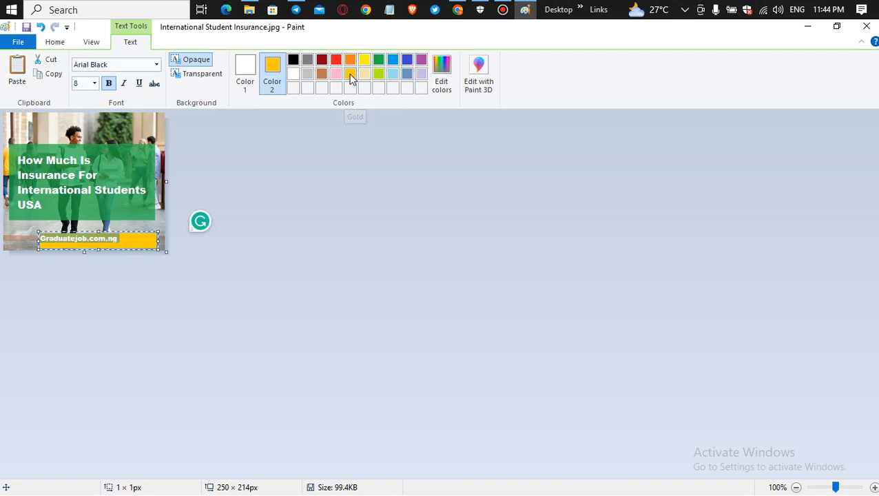
left_click_drag(157, 248, 121, 245)
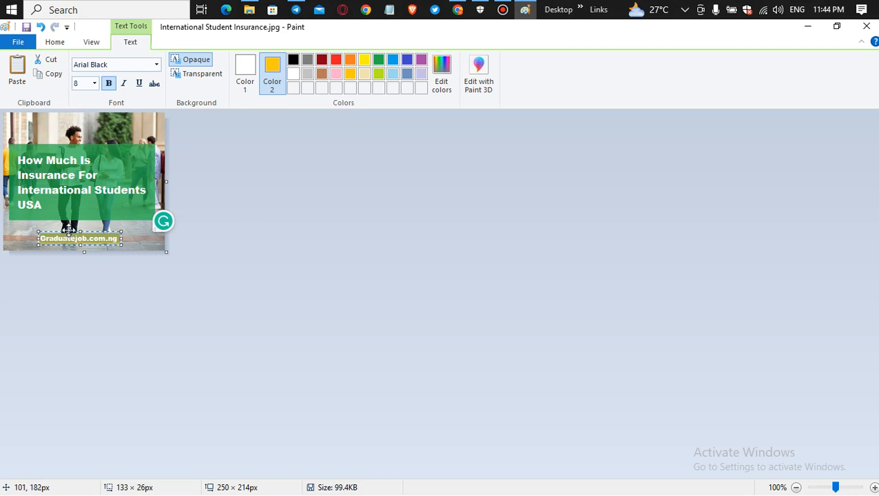
mouse_move(70, 230)
left_mouse_down()
mouse_move(61, 230)
mouse_move(78, 231)
left_mouse_up()
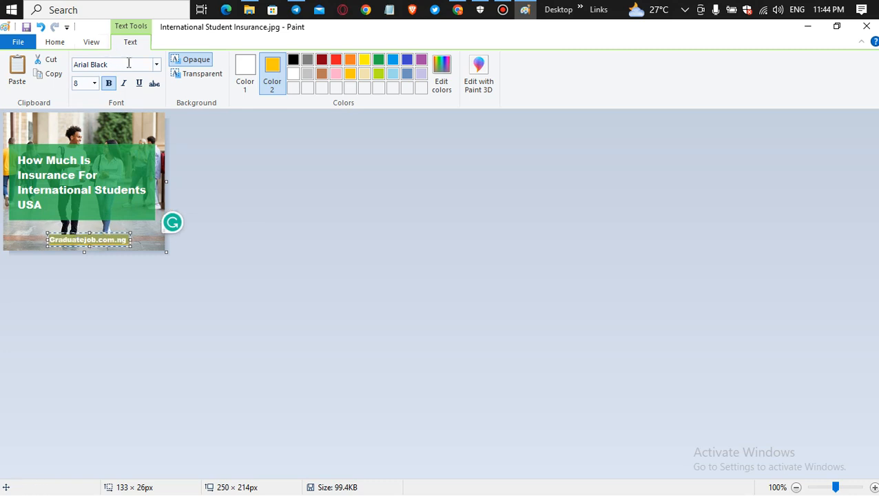
Step: Change the website text's font to Arial and refit its box to about 126 × 23 px, centred below the green rectangle
left_click(156, 65)
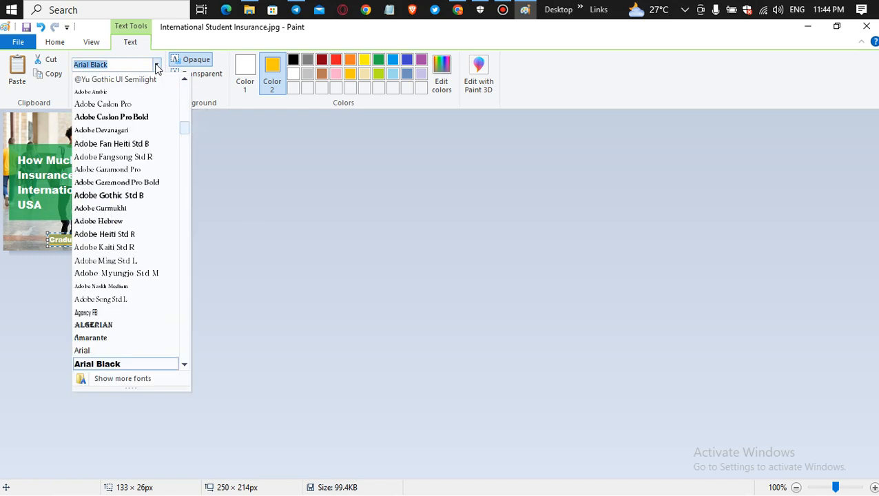
left_click(98, 350)
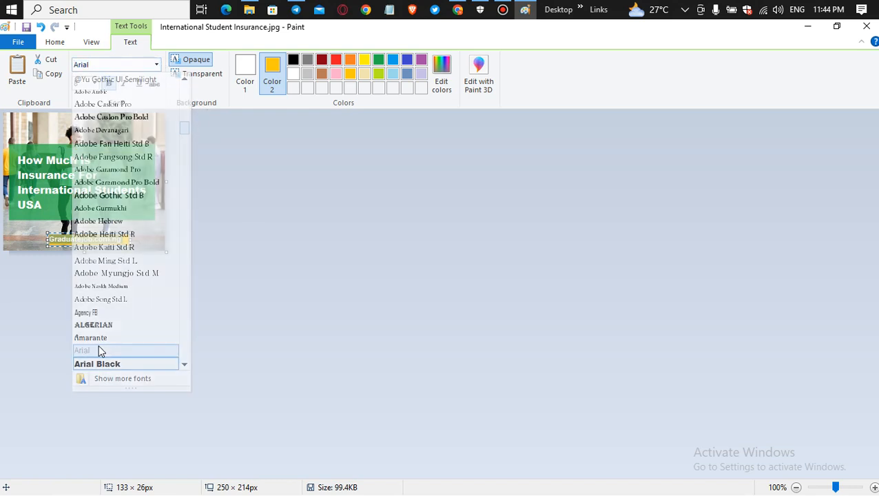
left_click_drag(130, 246, 128, 247)
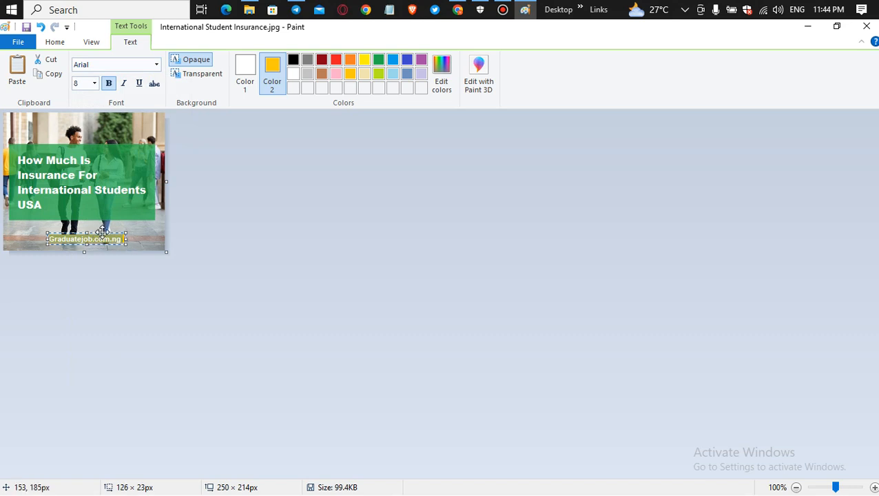
left_click_drag(100, 233, 95, 233)
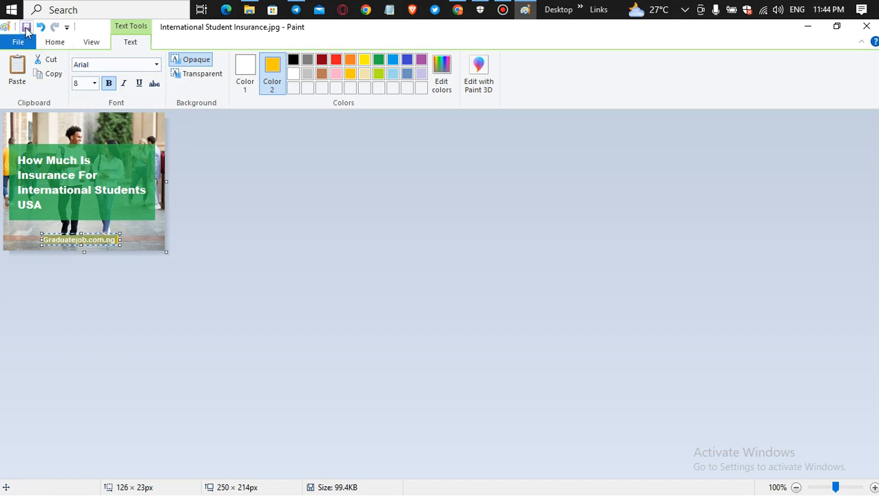
Step: Save the finished image and close Paint to return to the WordPress post editor
left_click(26, 29)
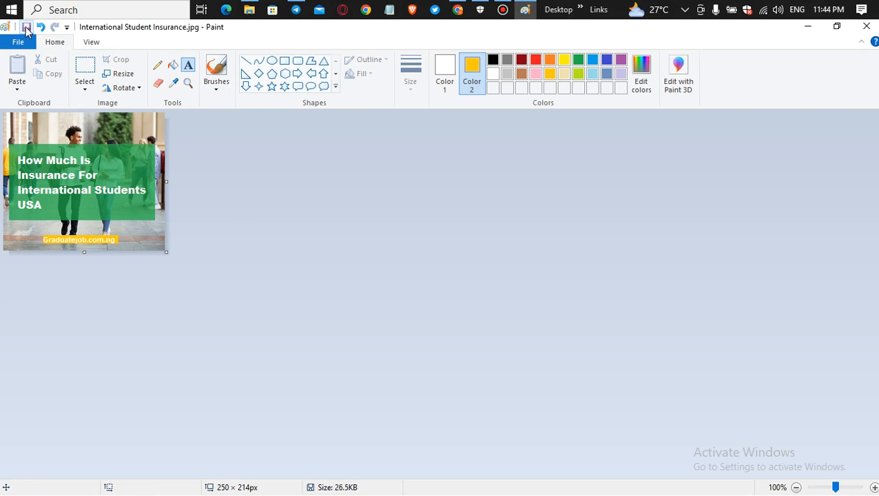
left_click(26, 29)
left_click(866, 28)
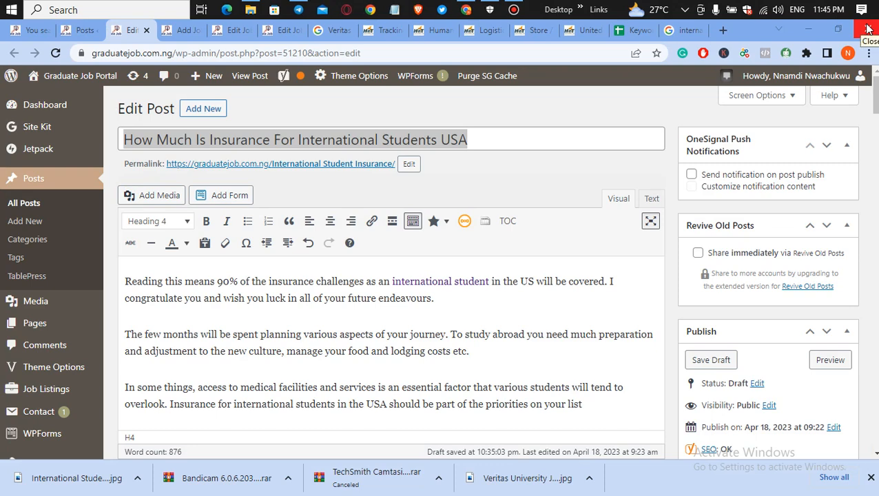
Step: Enable the OneSignal push notification on post publish with customized notification content
left_click(691, 175)
left_click(692, 186)
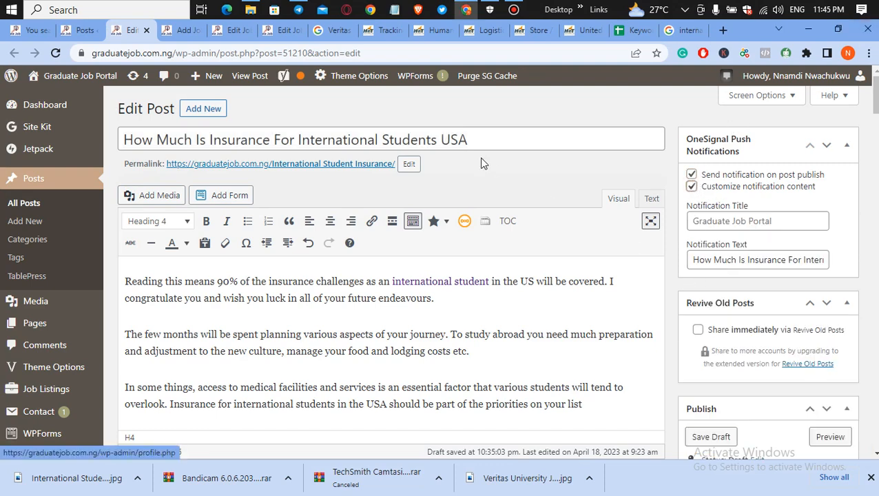
triple_click(430, 135)
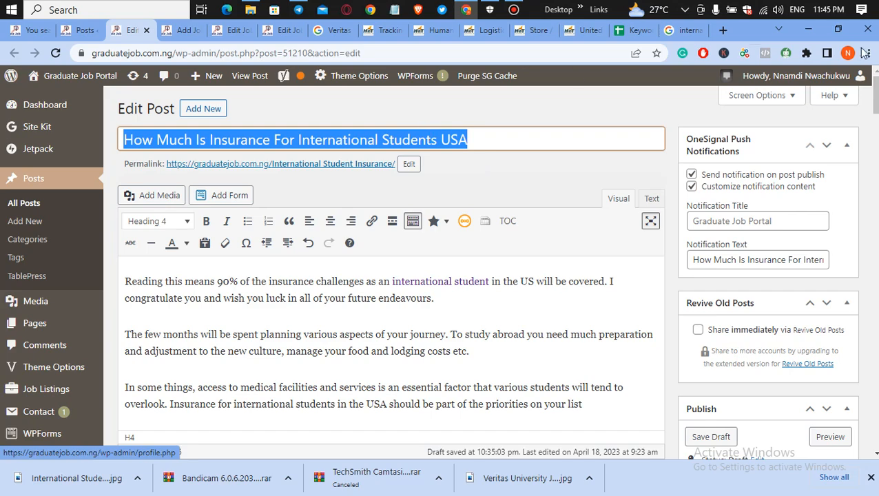
Step: Enable immediate sharing through Revive Old Posts to both the Twitter and Facebook accounts
scroll(690, 137, "down", 3)
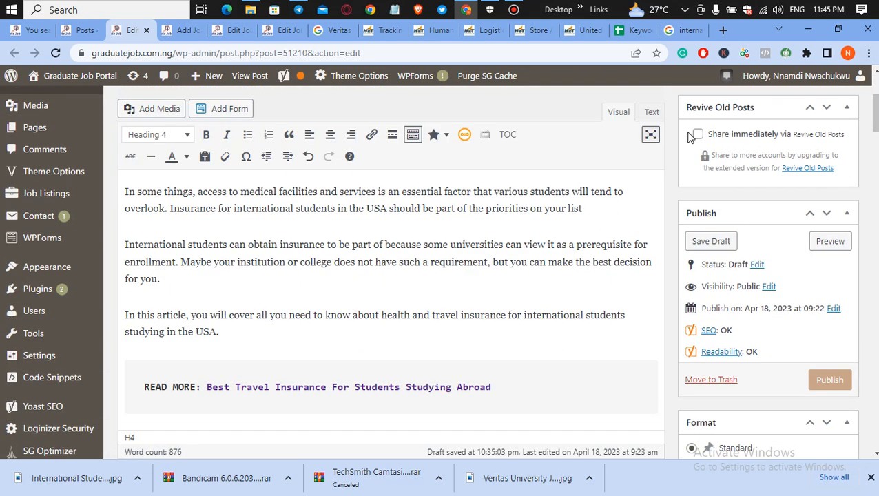
left_click(696, 135)
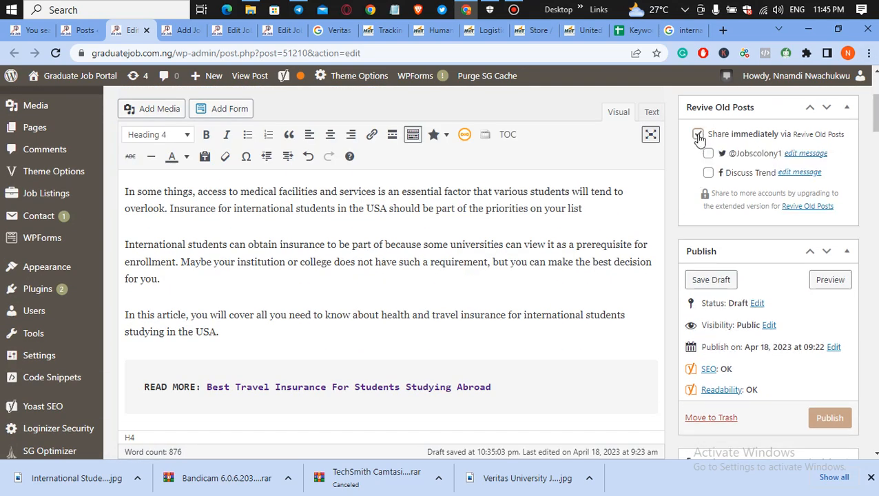
left_click(708, 172)
scroll(720, 215, "up", 3)
scroll(720, 215, "down", 2)
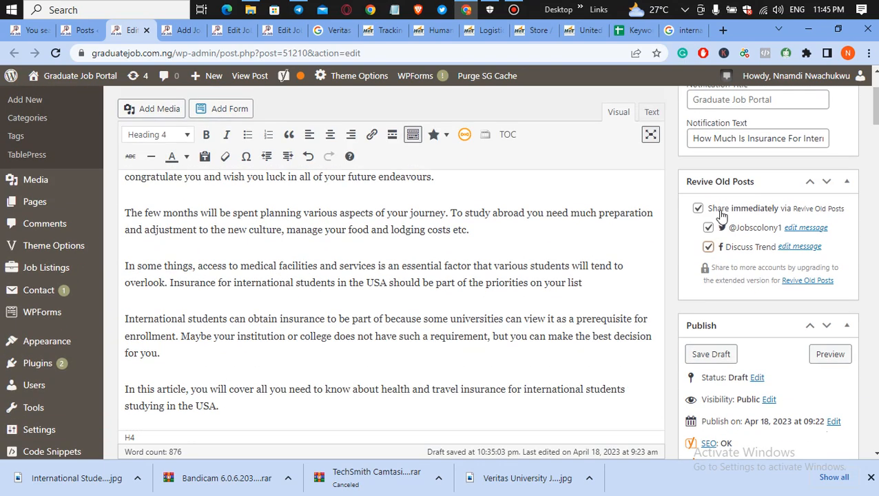
left_click_drag(875, 118, 875, 107)
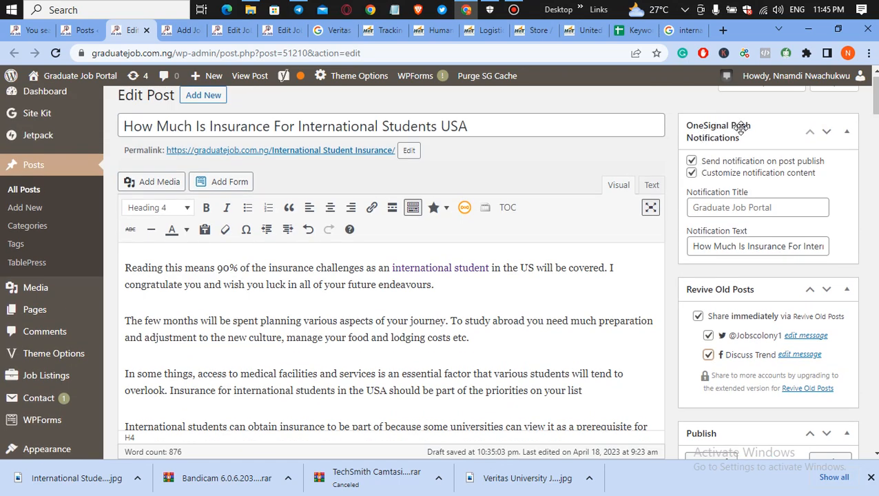
left_click_drag(875, 96, 875, 115)
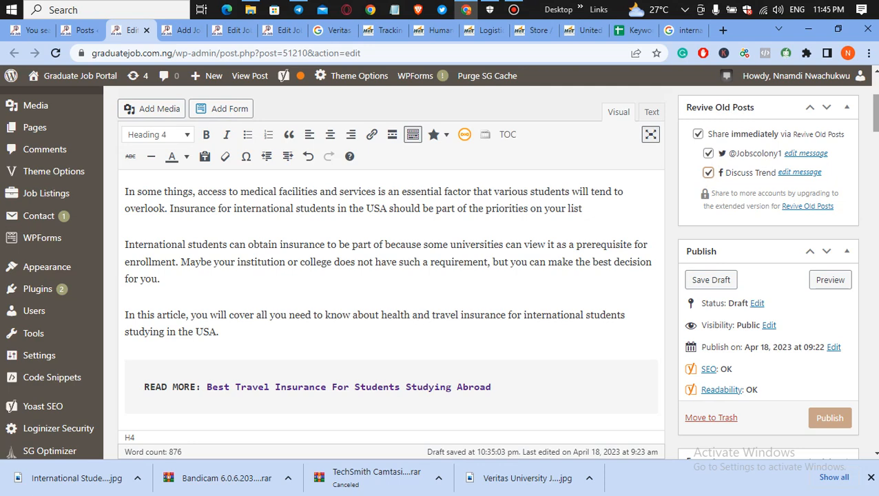
Step: Set the post's publish date to May 17, 2023 at 21:42
scroll(671, 172, "down", 3)
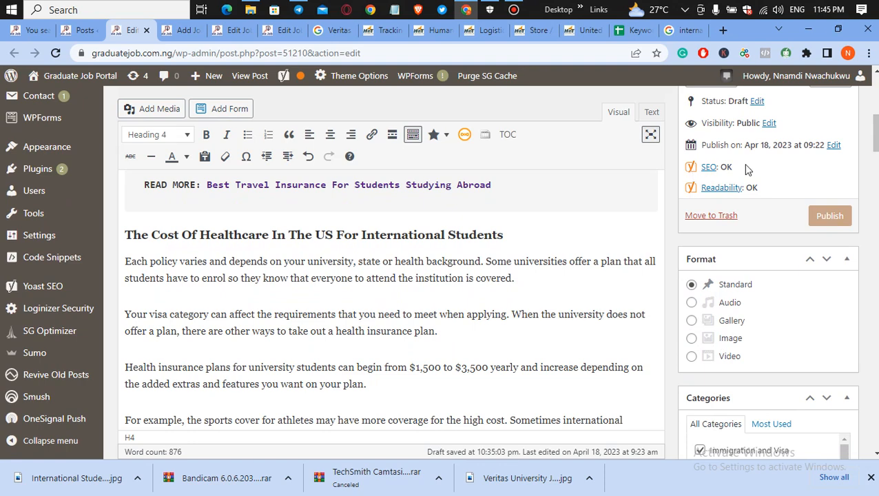
left_click(834, 146)
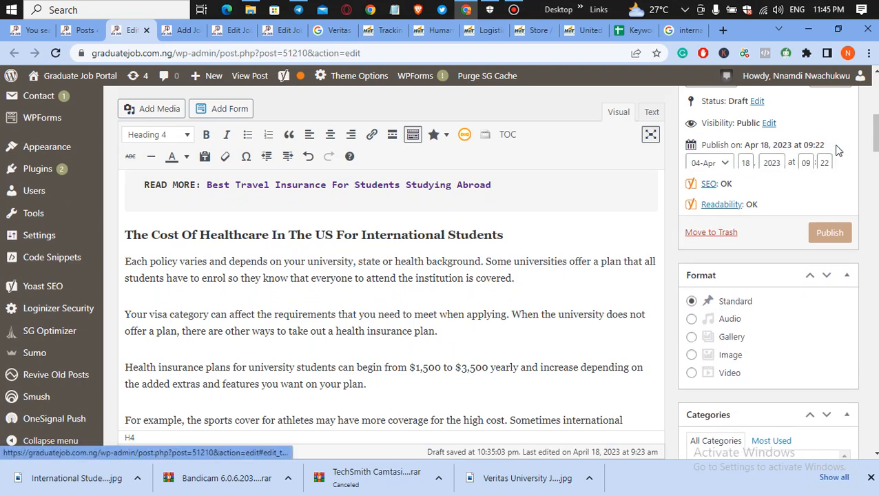
left_click(725, 170)
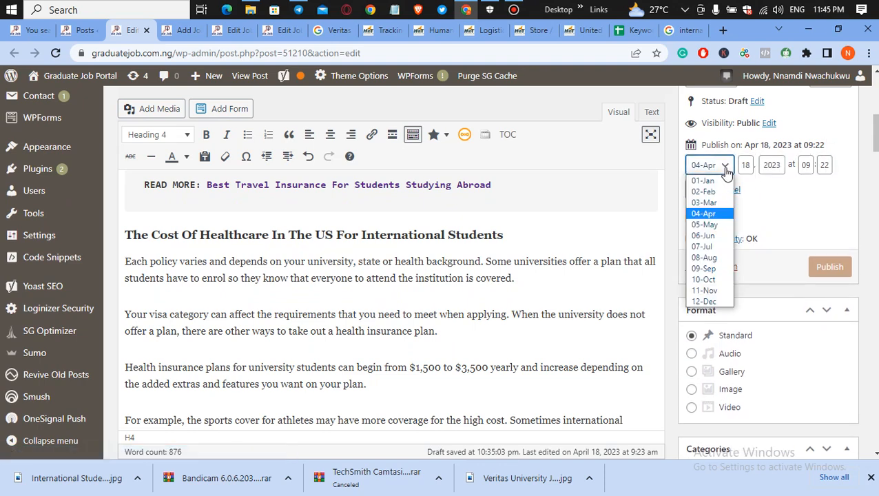
left_click(716, 228)
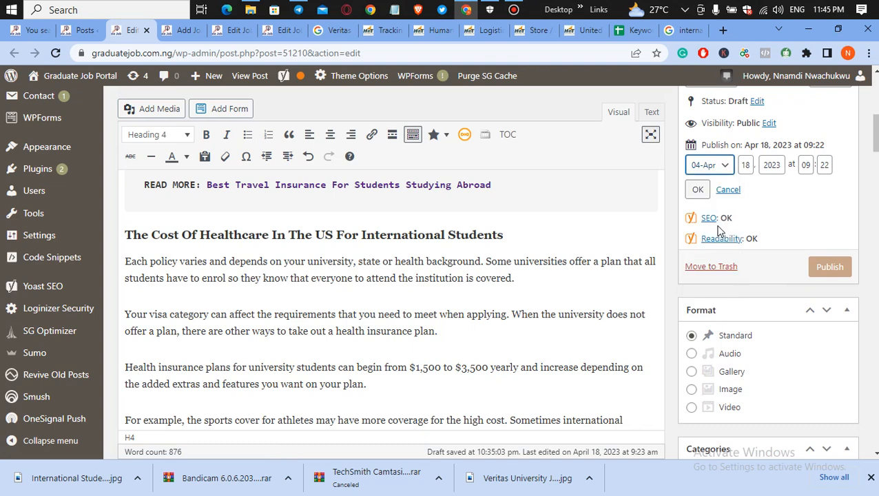
left_click(749, 164)
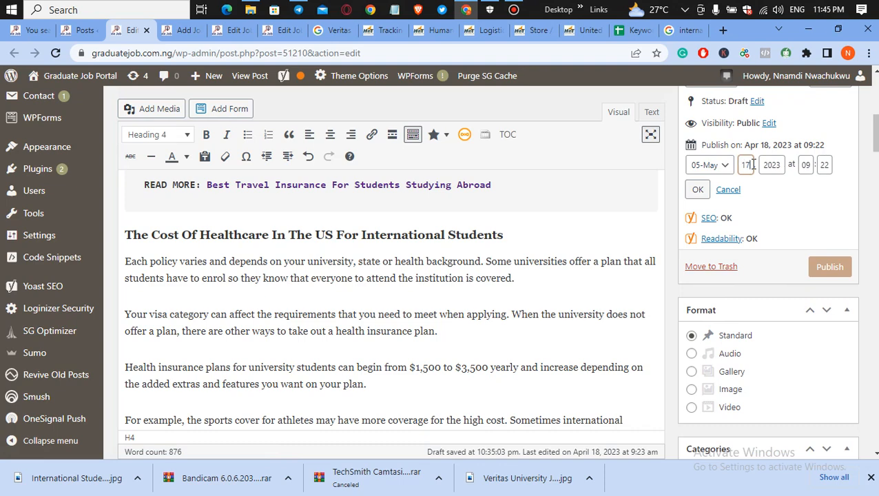
double_click(804, 164)
double_click(823, 165)
type("42")
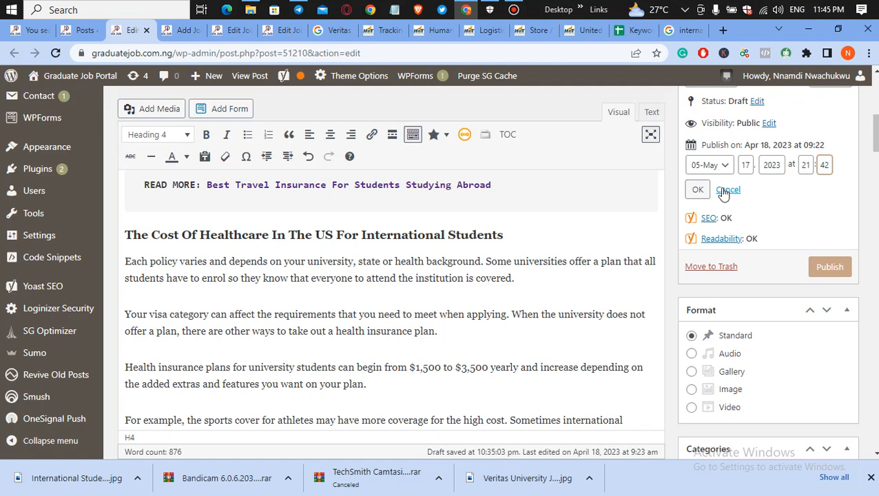
left_click(698, 190)
scroll(441, 275, "down", 4)
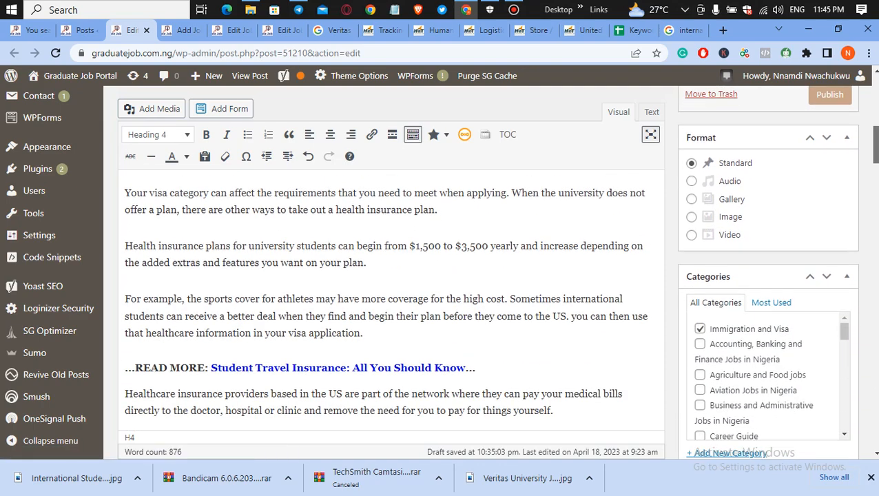
Step: Clear the post's Immigration and Visa category and assign the Insurance category instead
scroll(441, 276, "down", 1)
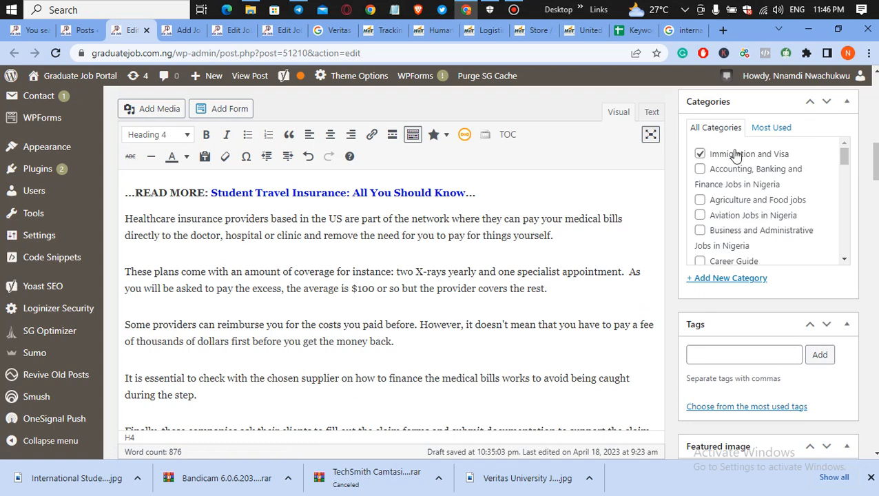
left_click(700, 153)
left_click_drag(849, 159, 847, 201)
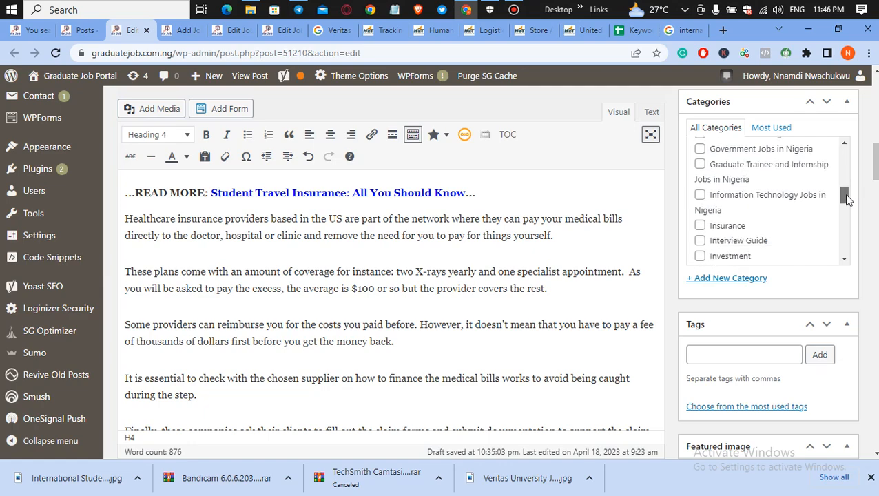
left_click(699, 226)
Step: Upload International Student Insurance.jpg from the Downloads folder as a candidate for the post's featured image
scroll(873, 162, "down", 5)
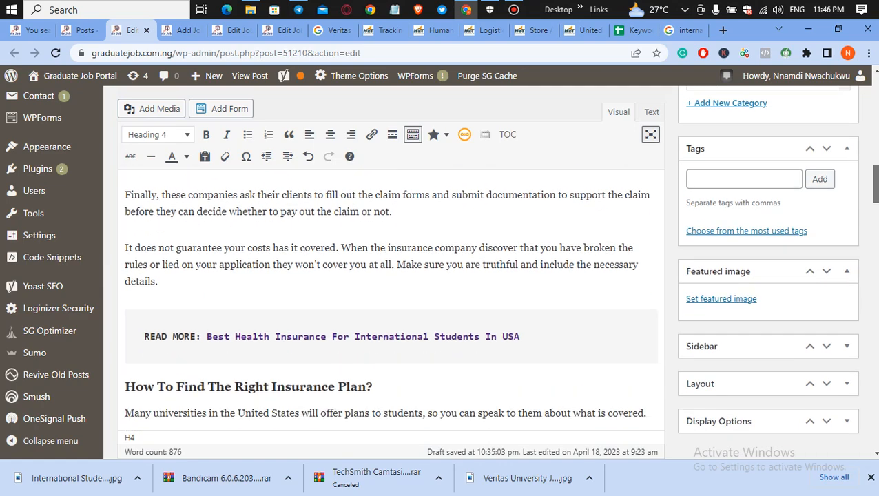
scroll(873, 206, "down", 5)
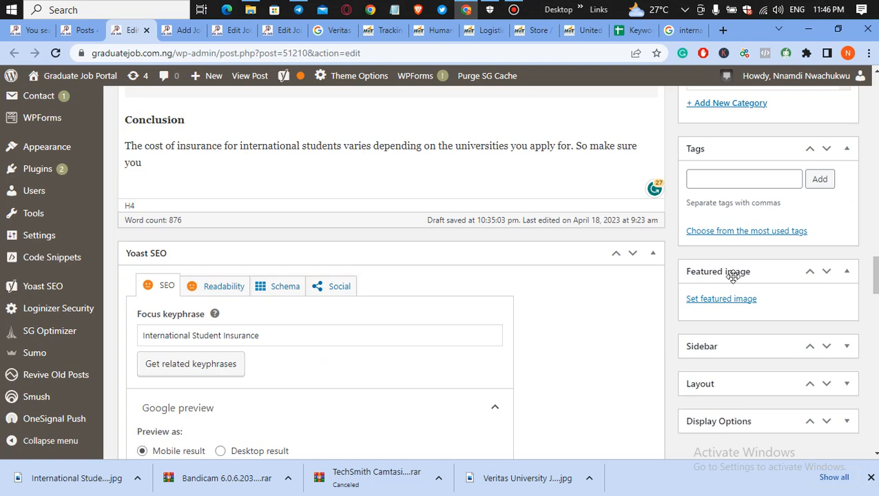
left_click(716, 300)
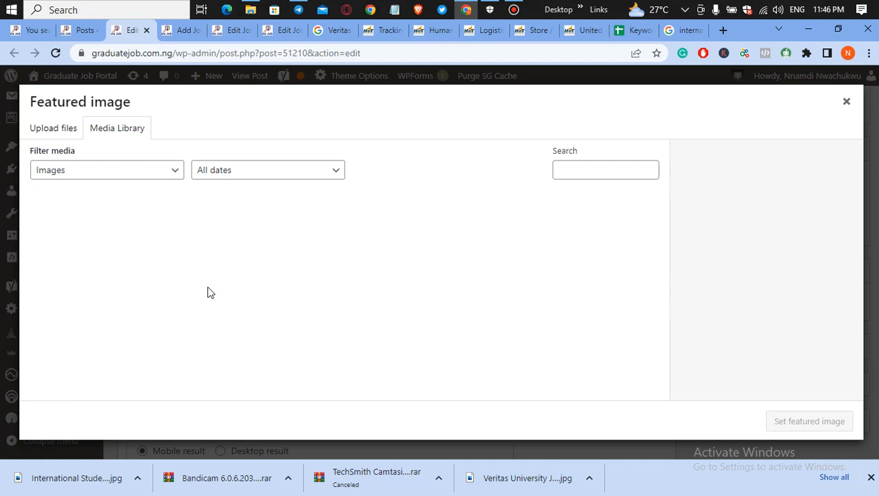
left_click(55, 132)
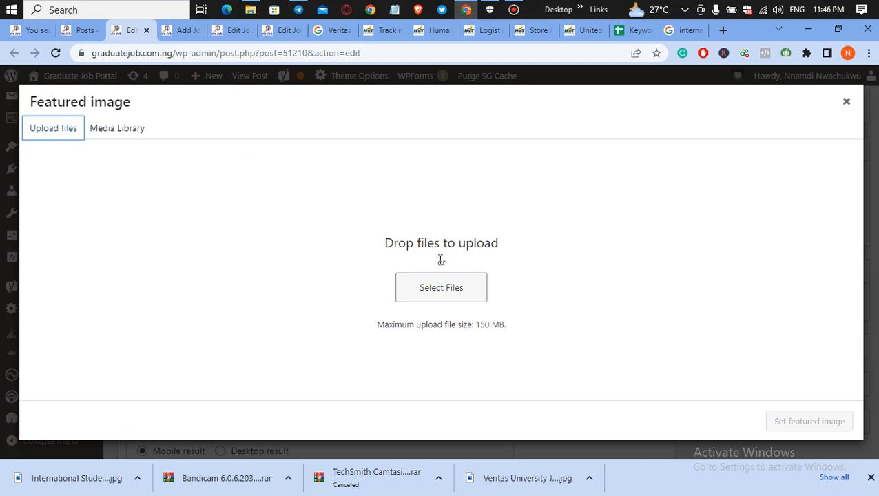
left_click(441, 292)
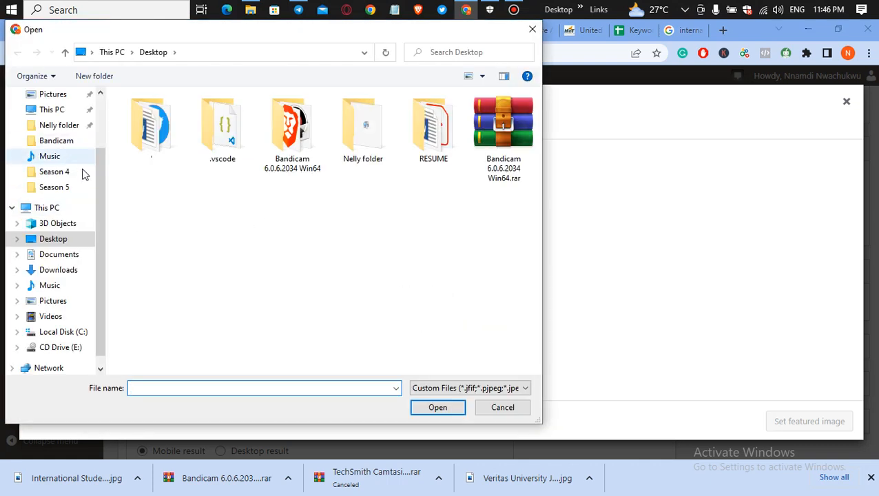
left_click(61, 274)
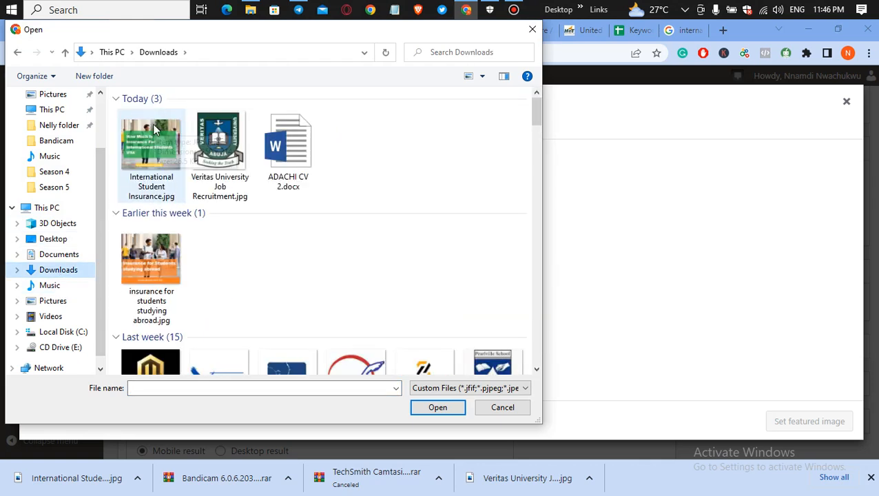
left_click(135, 154)
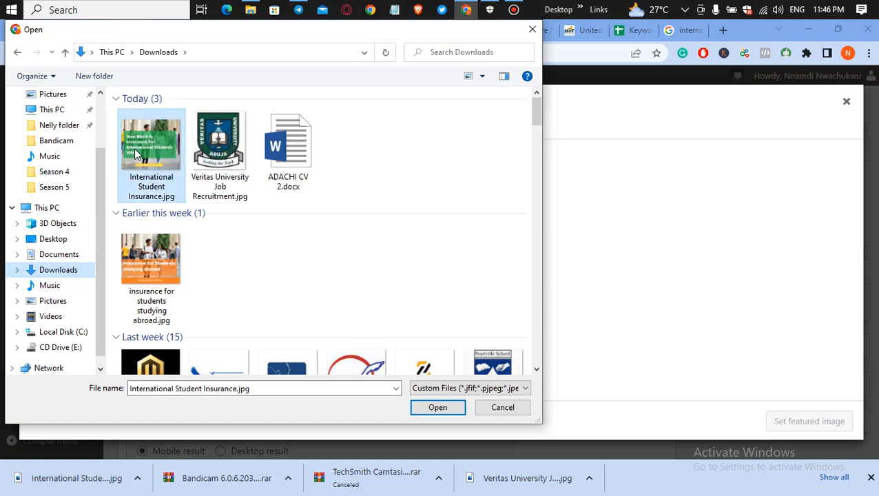
left_click(436, 407)
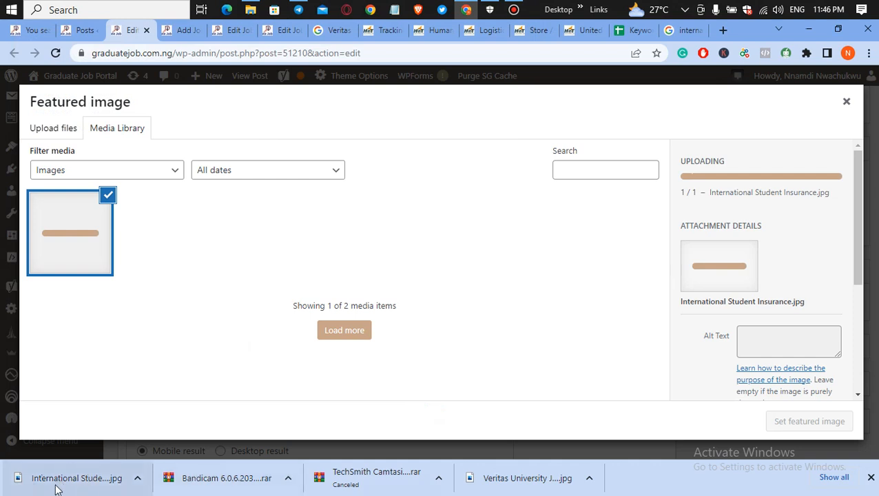
left_click_drag(57, 488, 88, 486)
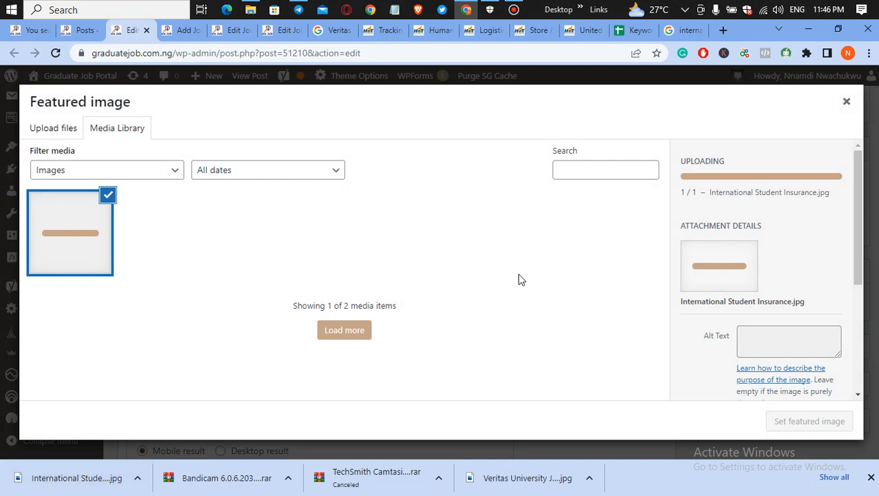
left_click_drag(859, 208, 860, 184)
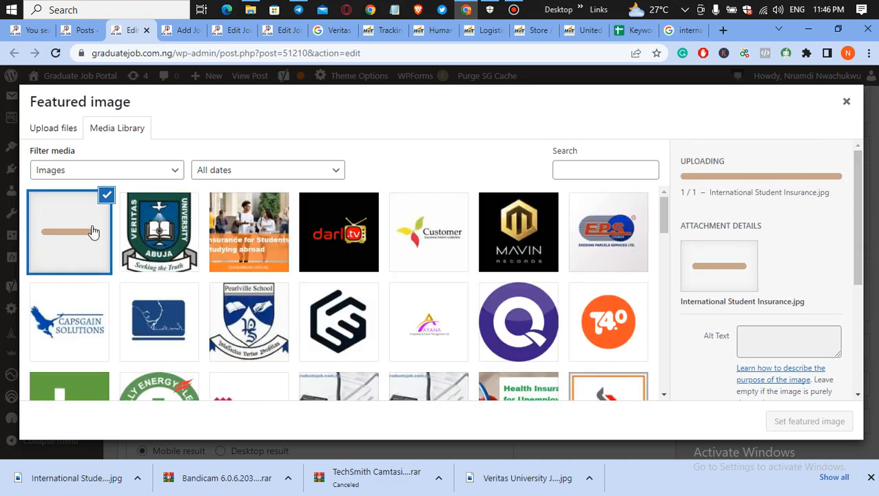
Step: Enter "How Much Is Insurance For International Students USA" as the uploaded image's alt text and description
left_click(251, 256)
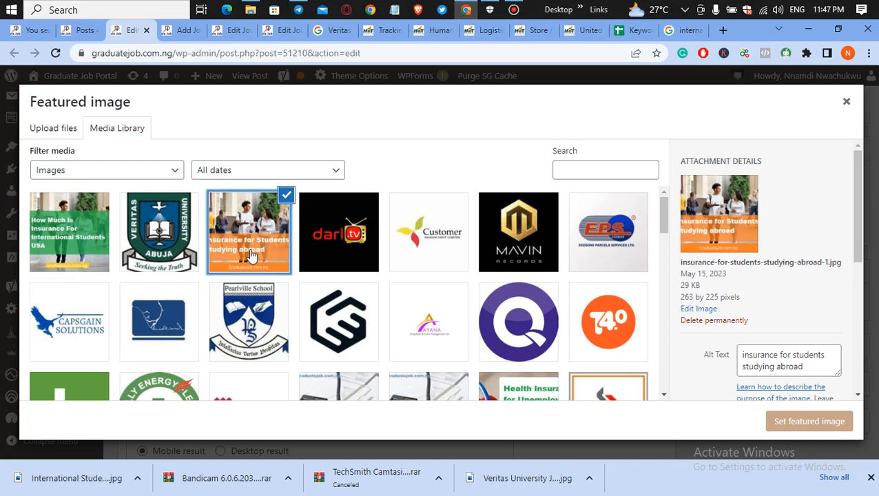
left_click(65, 236)
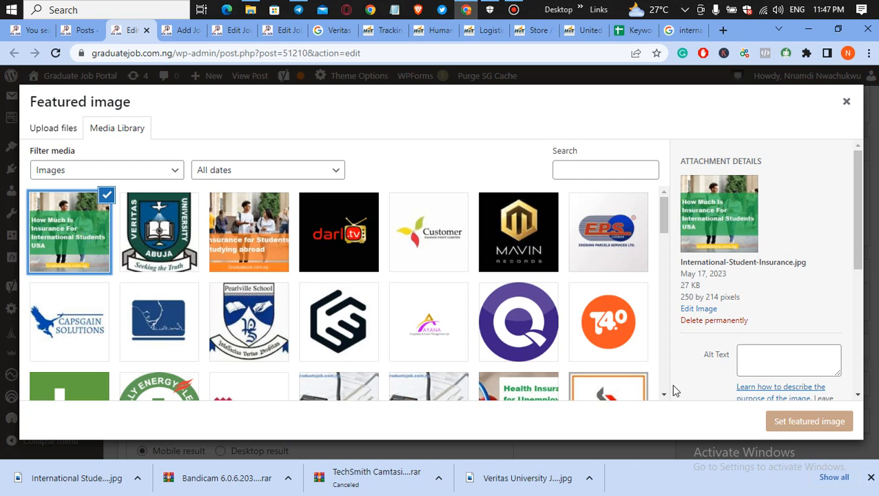
scroll(763, 270, "down", 3)
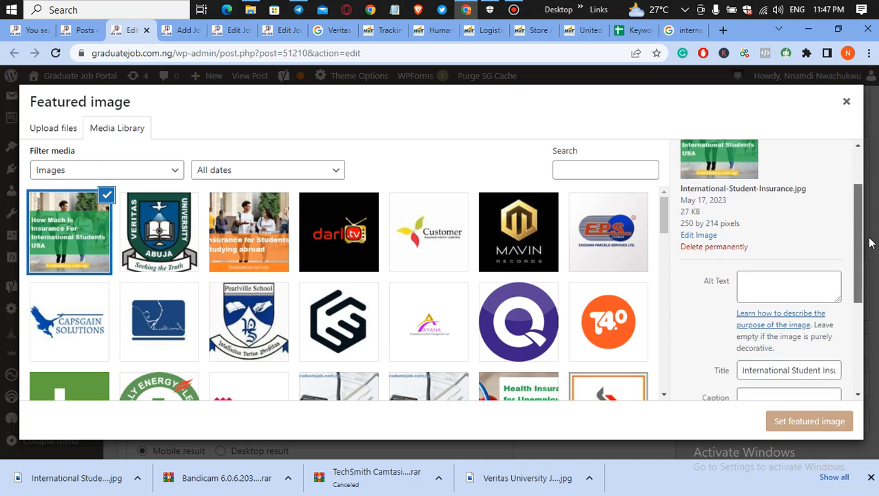
left_click(763, 260)
key("ctrl+v")
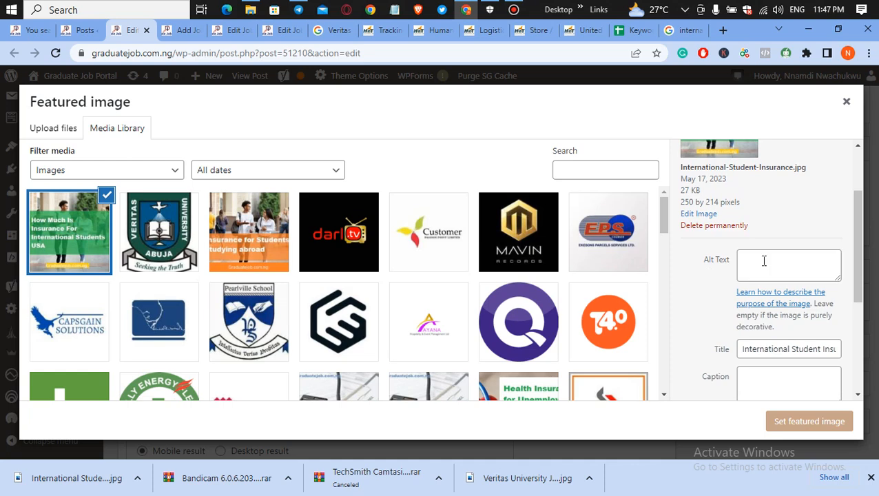
left_click(763, 260)
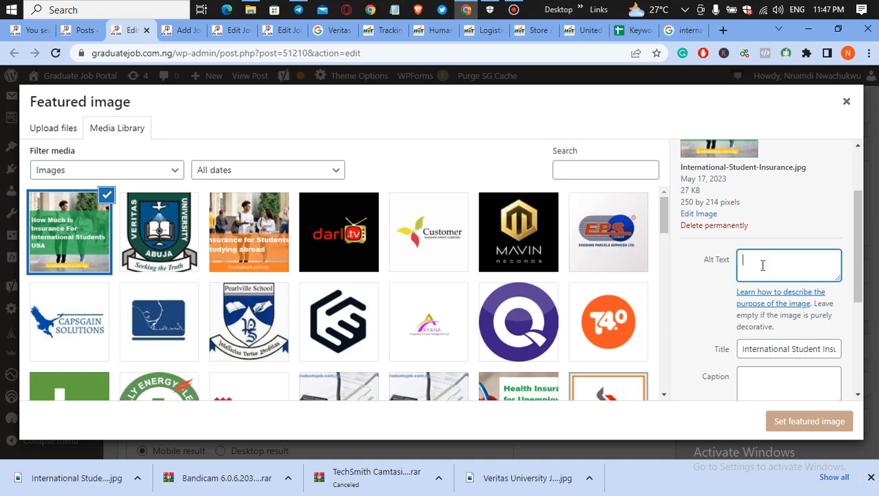
key("ctrl+v")
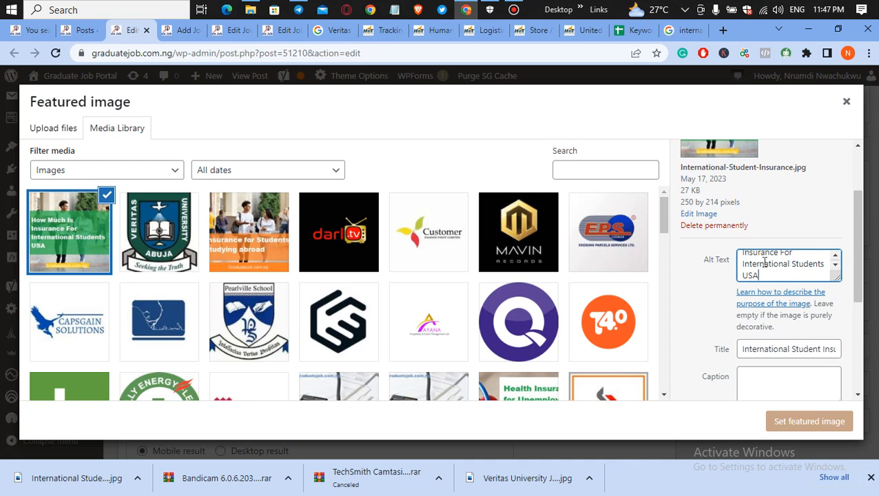
left_click_drag(859, 235, 866, 276)
left_click(775, 338)
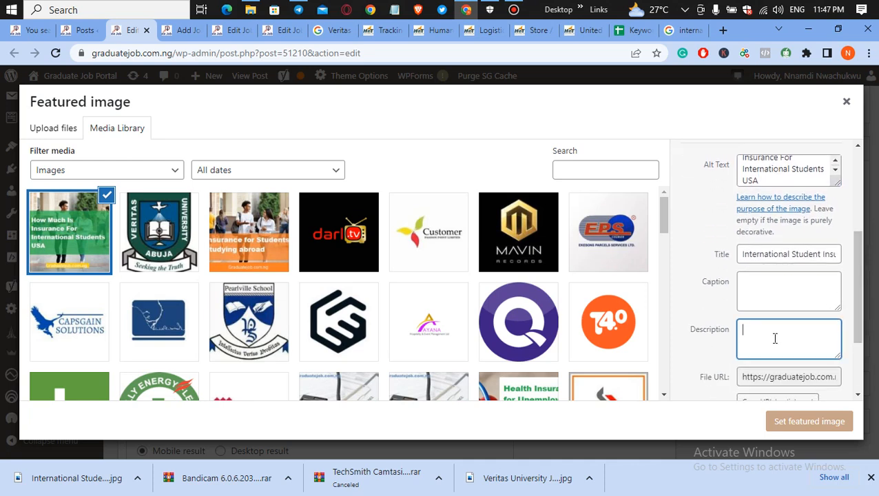
key("ctrl+v")
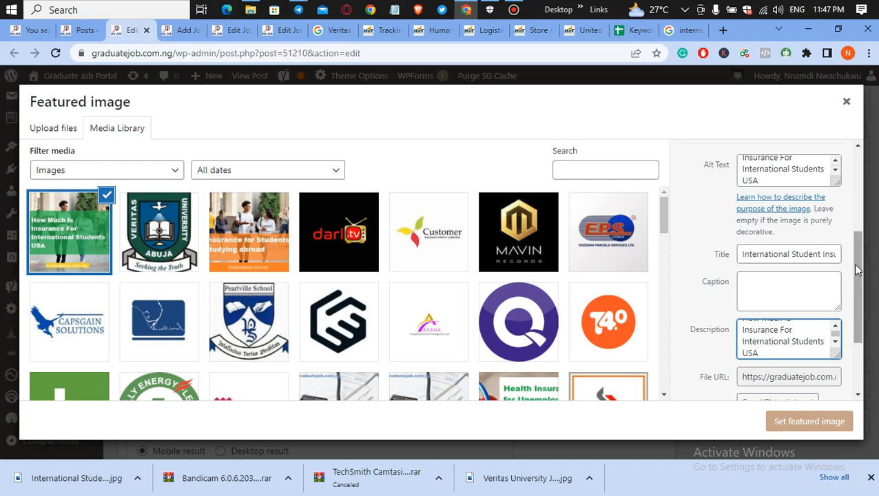
Step: Review the attachment details of the uploaded image and set it as the post's featured image
scroll(859, 351, "down", 1)
left_click_drag(858, 345, 855, 171)
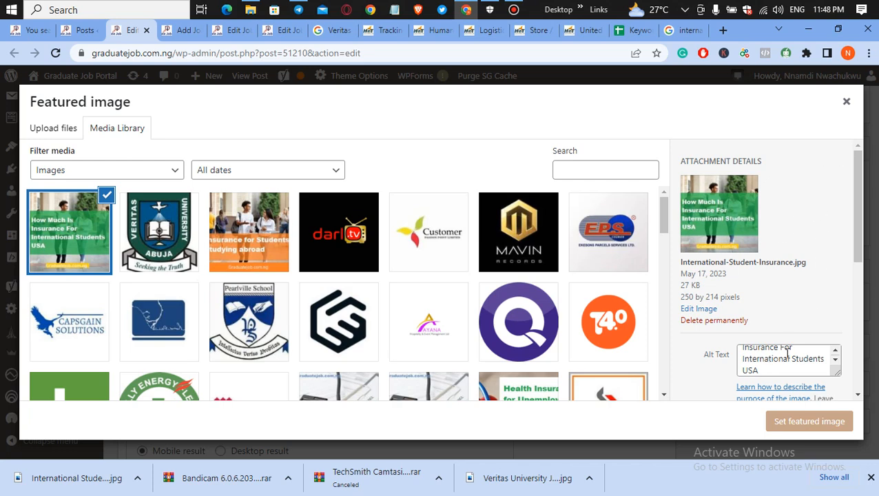
left_click_drag(857, 202, 869, 291)
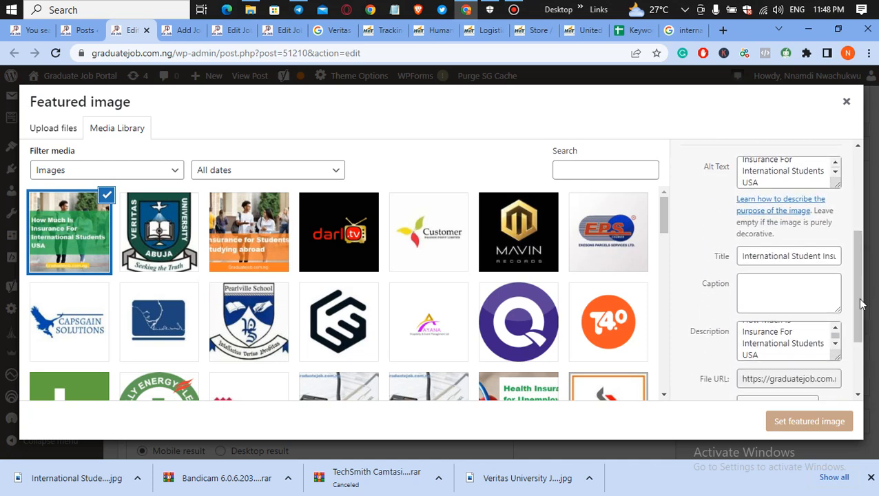
left_click(803, 424)
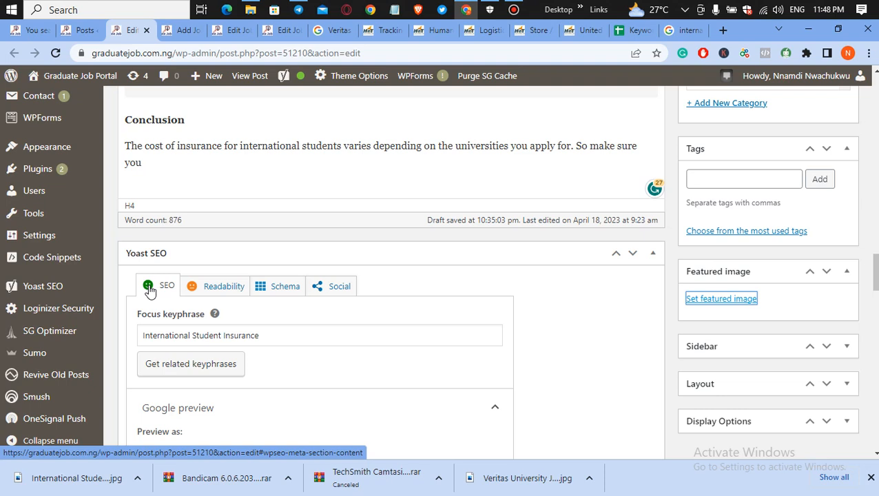
Step: Complete the conclusion's unfinished sentence with "apply for the right university." and accept the suggested correction of "for" to "to"
left_click_drag(872, 276, 873, 358)
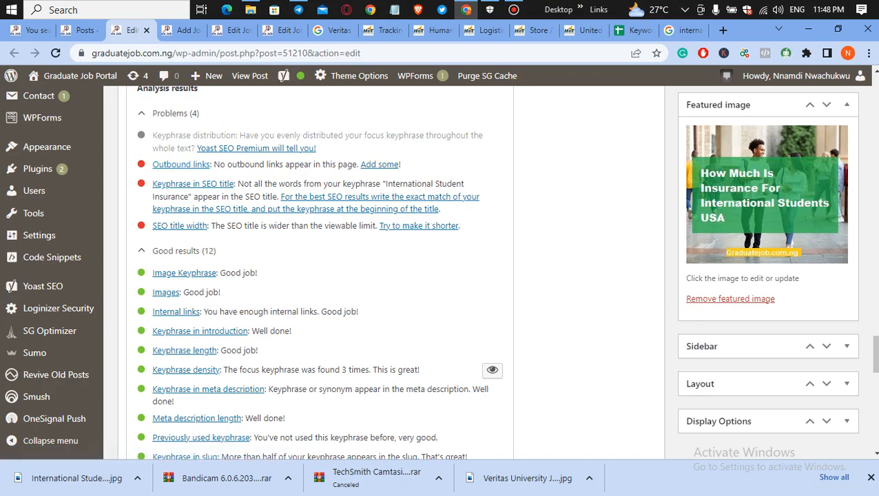
mouse_move(874, 353)
left_mouse_down()
mouse_move(851, 205)
mouse_move(873, 259)
mouse_move(872, 87)
mouse_move(875, 249)
left_mouse_up()
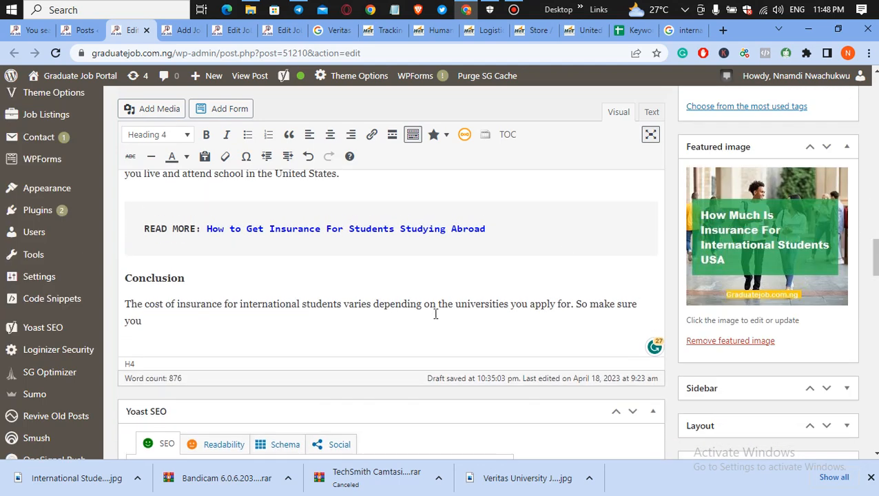
left_click(145, 320)
type("apply fo")
type("r the ri")
type("ght ")
type("uni")
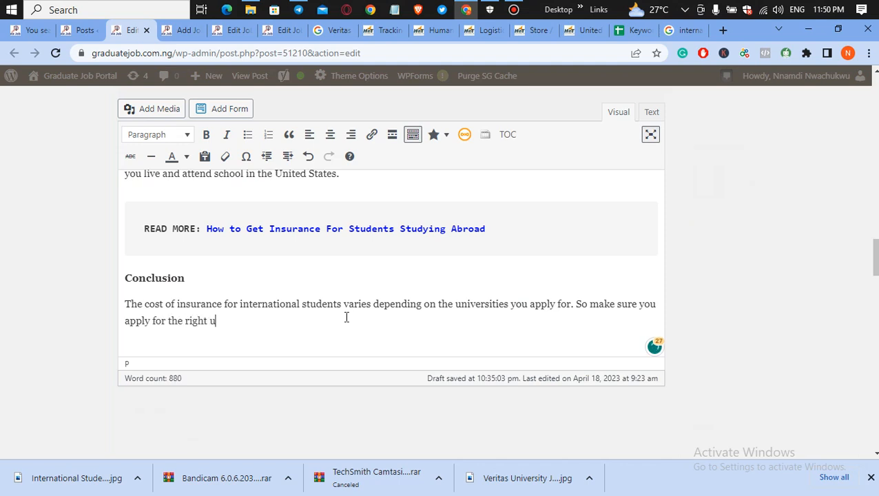
type("versity.")
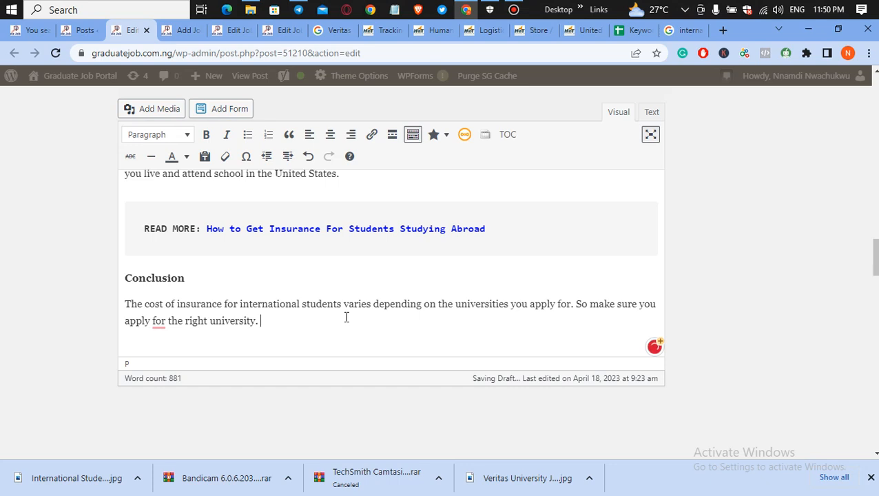
mouse_move(159, 322)
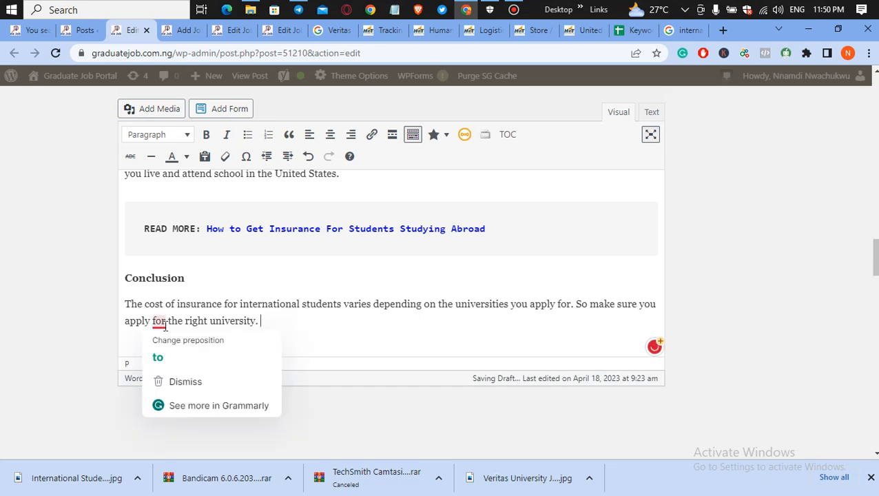
left_click(178, 356)
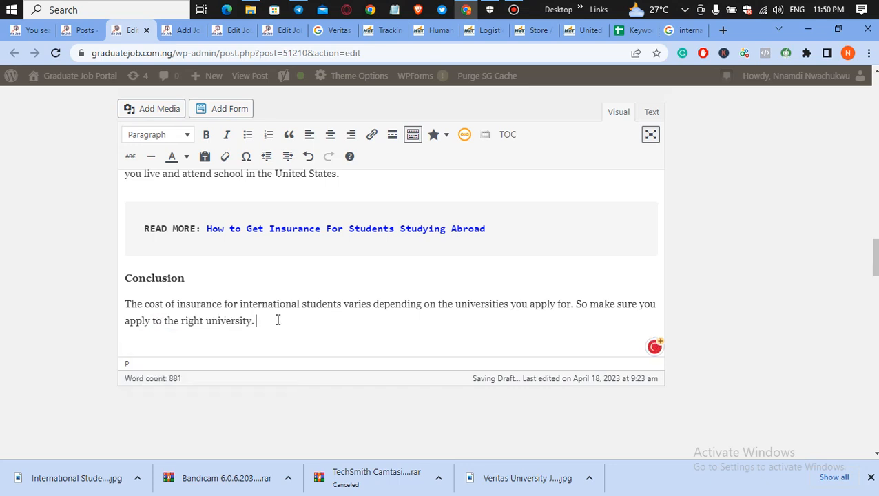
Step: Append "For more information about International Student insurance in the USA, Join Us Here" to the conclusion, accepting the suggested lowercase for "information"
type("For more Information about International")
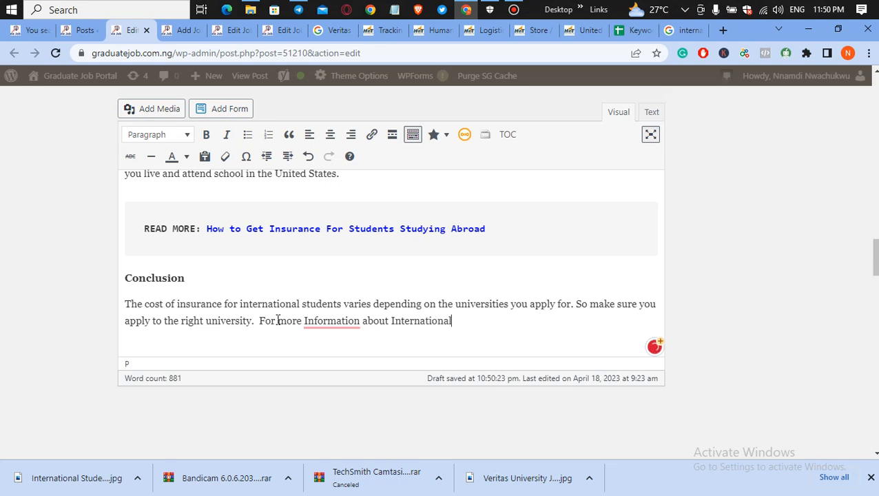
type(" Student insurance")
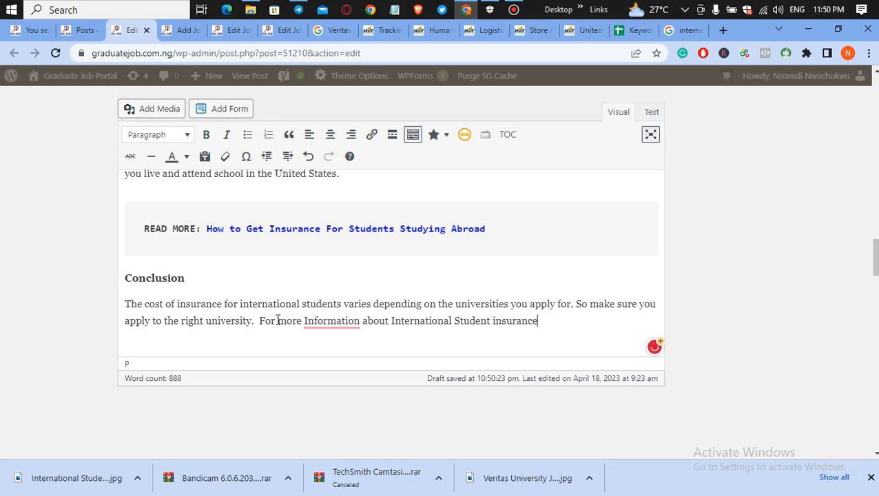
type(" in the USA,")
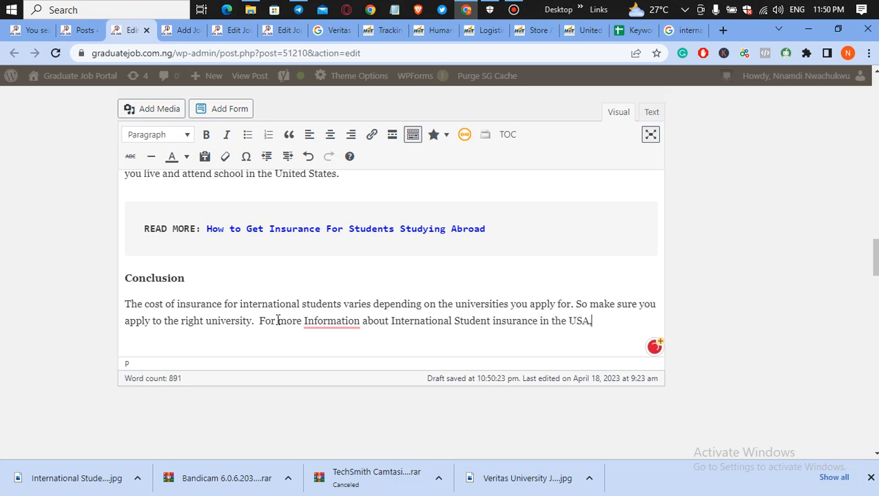
type(" Join Us Here")
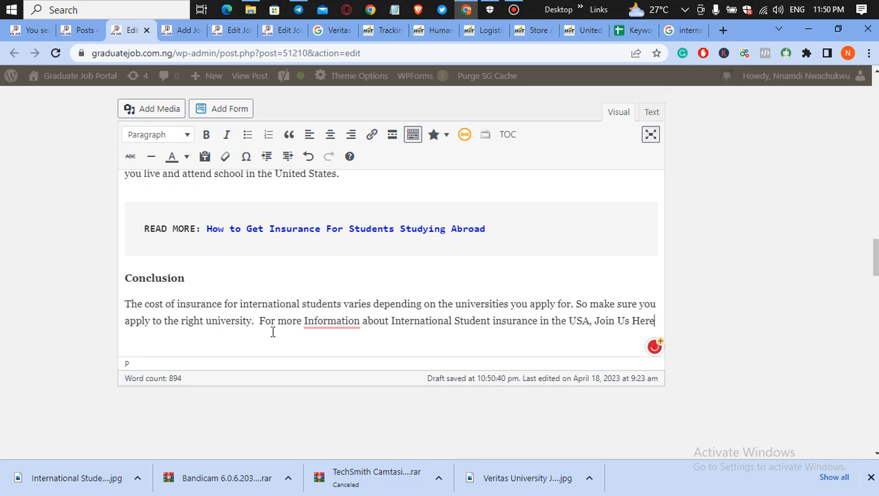
mouse_move(333, 321)
left_click(334, 356)
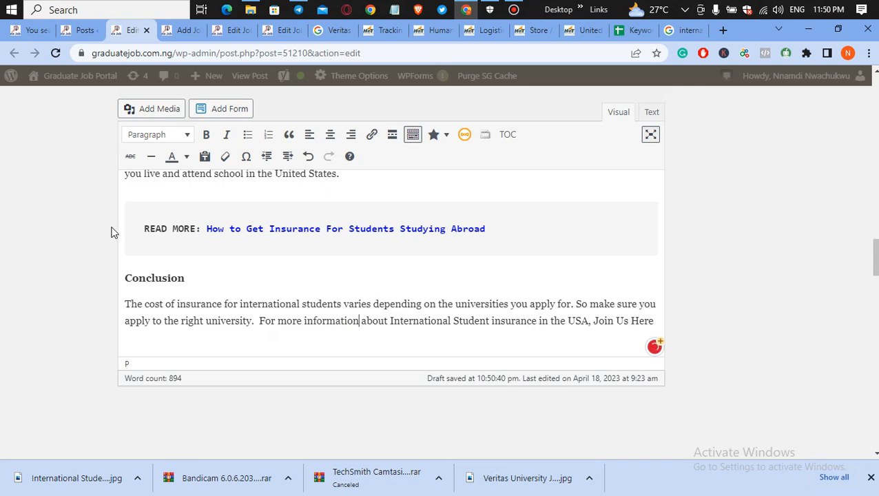
Step: Open the article "International Student Health Insurance For Study Abroad" in a new tab and examine its conclusion for a join link
left_click(26, 32)
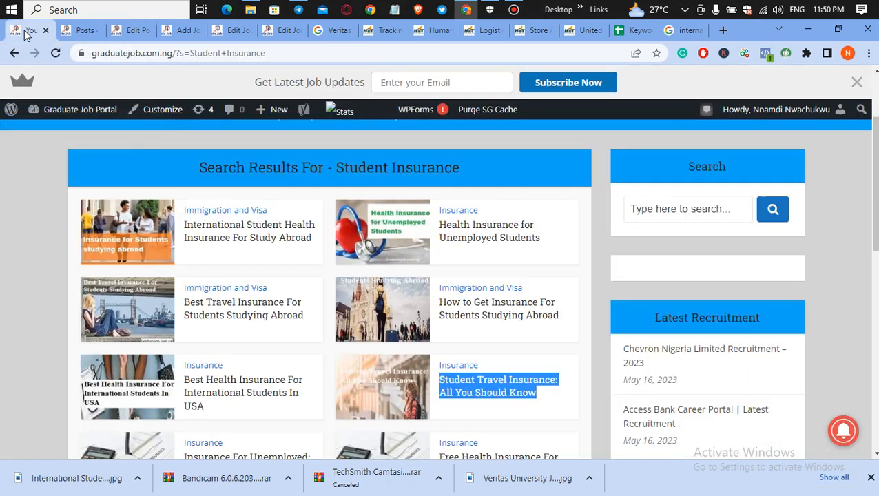
right_click(237, 238)
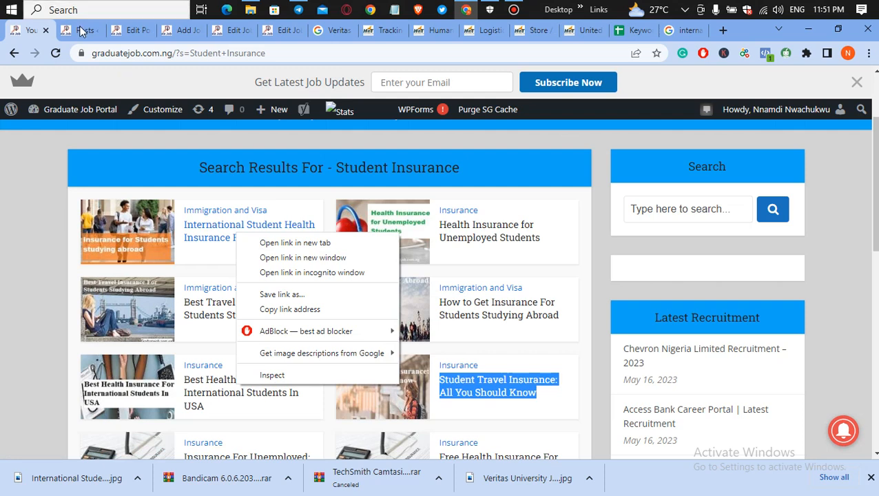
left_click(297, 242)
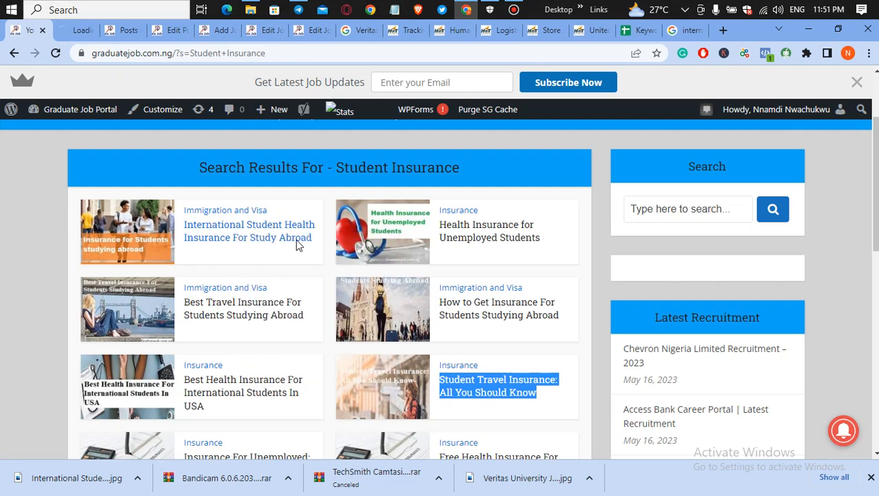
left_click(74, 30)
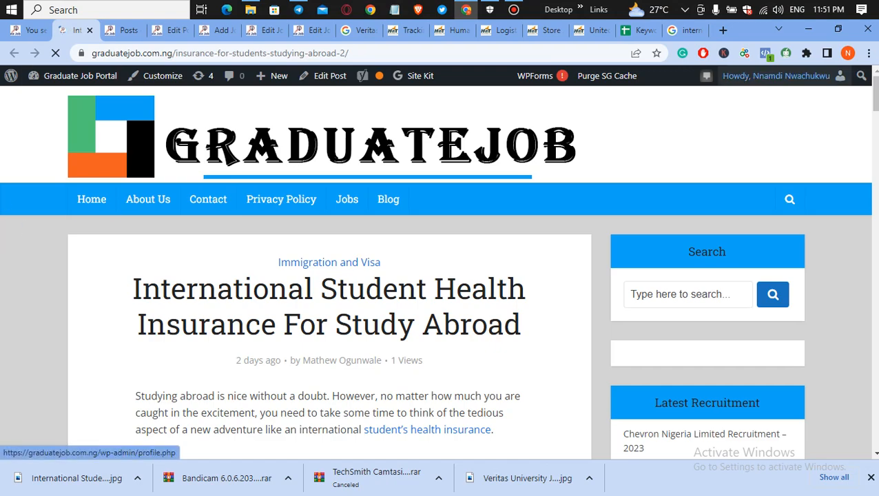
scroll(298, 161, "down", 15)
scroll(330, 276, "down", 10)
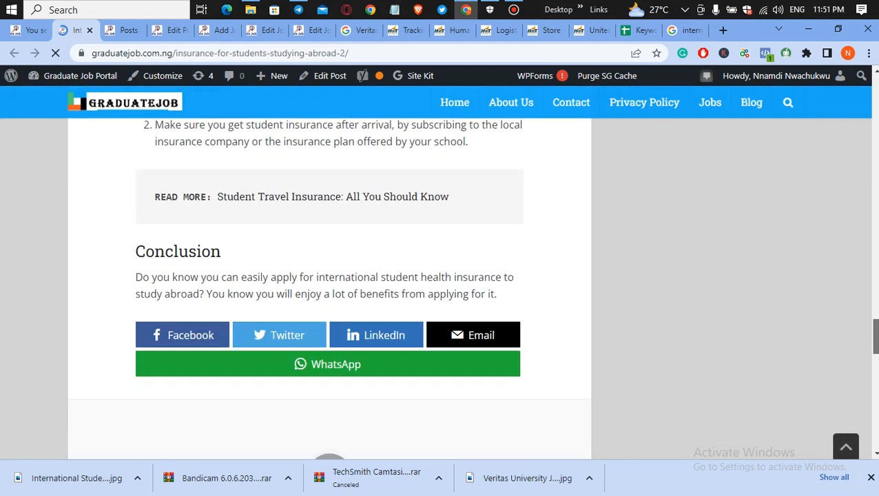
scroll(329, 275, "up", 2)
scroll(329, 276, "up", 1)
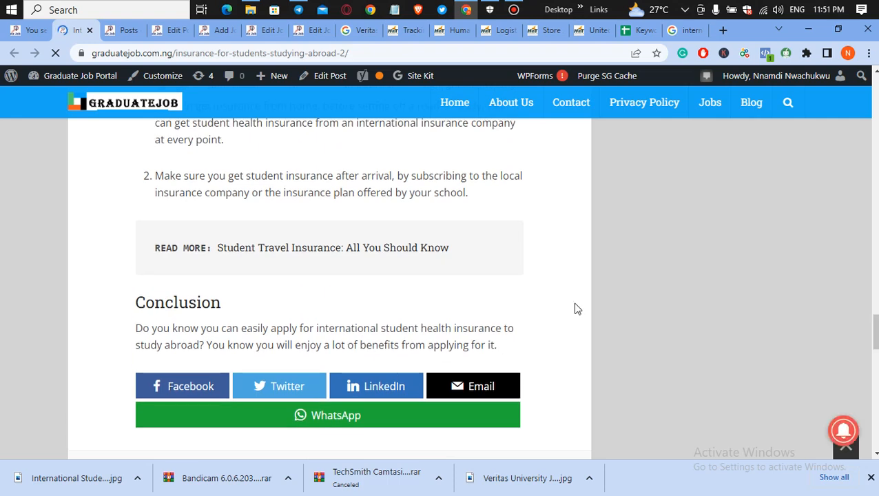
scroll(509, 347, "down", 3)
scroll(329, 276, "down", 3)
scroll(329, 276, "down", 5)
left_click_drag(875, 401, 868, 221)
Step: Switch to Telegram, send the drafted massive-graduate-recruitment link to the Graduate Job Telegram Group, and copy the group's t.me/graduatejob1 link
left_click(296, 11)
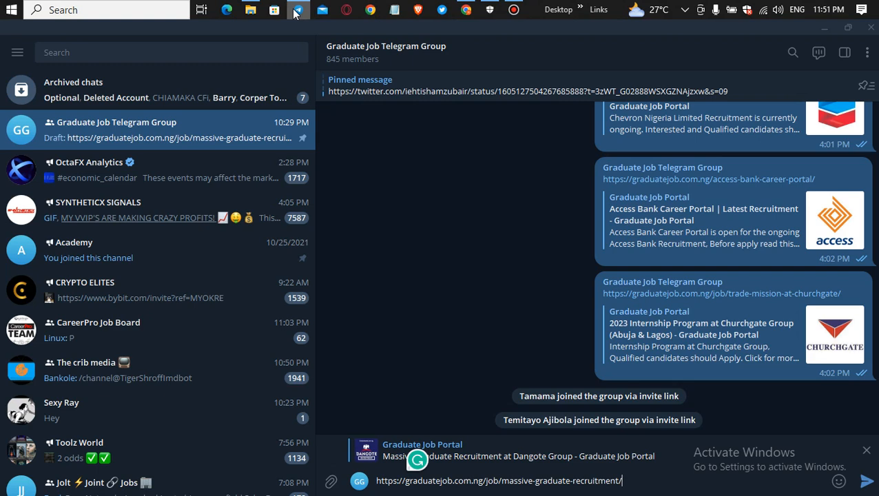
key("Return")
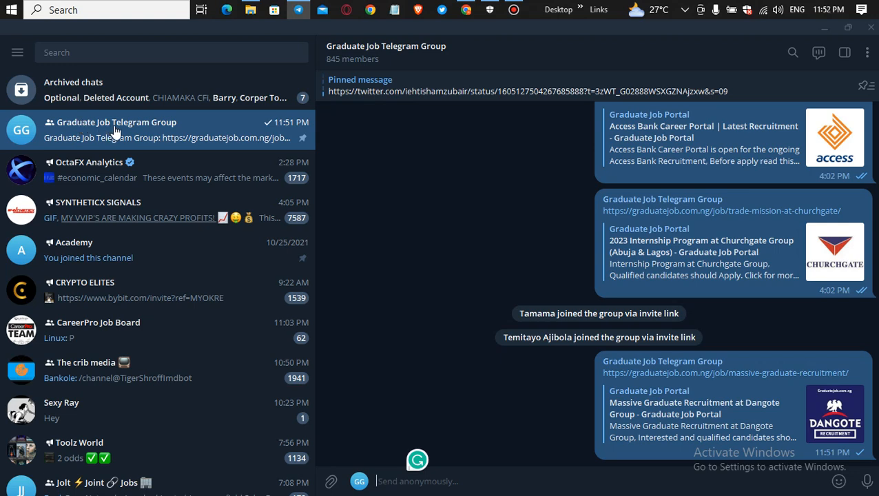
left_click(362, 49)
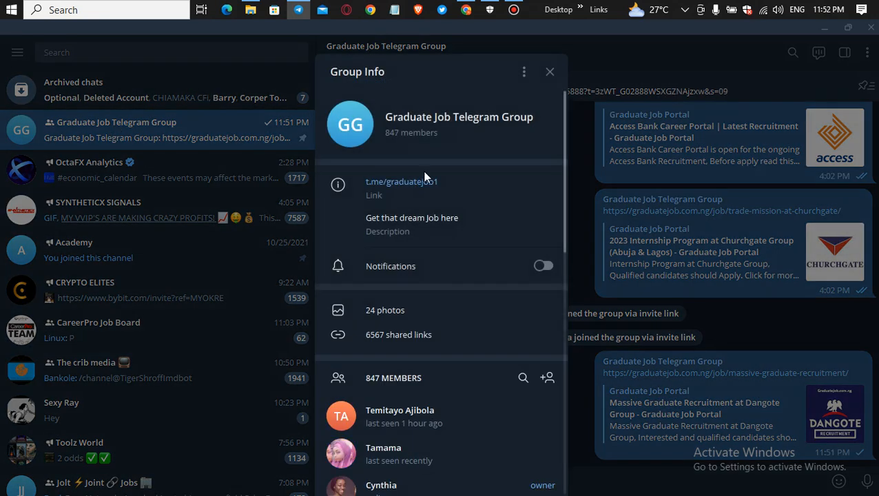
left_click(402, 184)
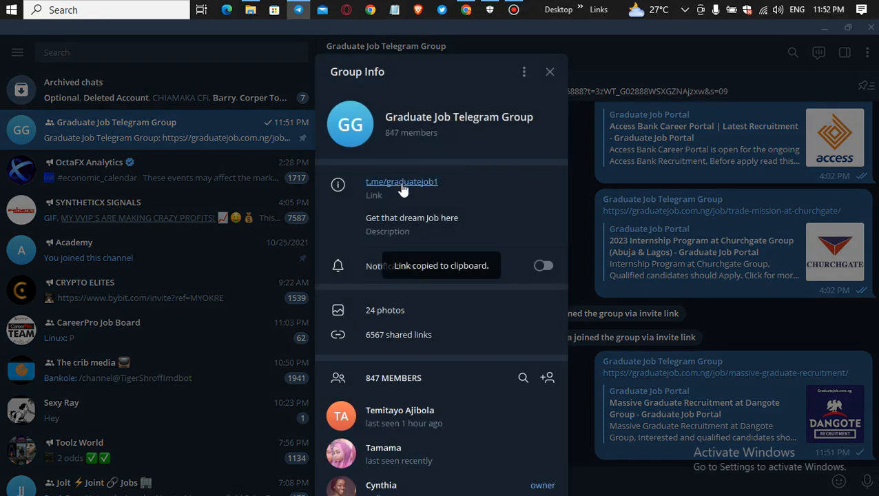
left_click(297, 10)
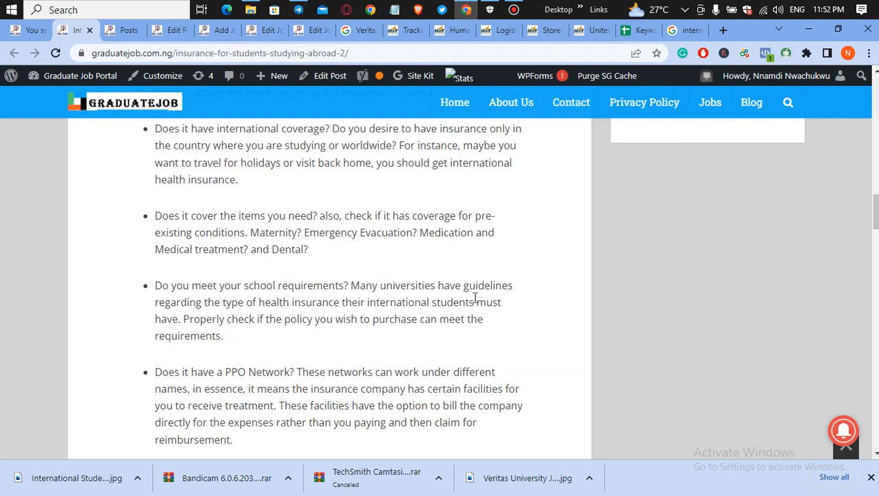
left_click(131, 31)
left_click(174, 30)
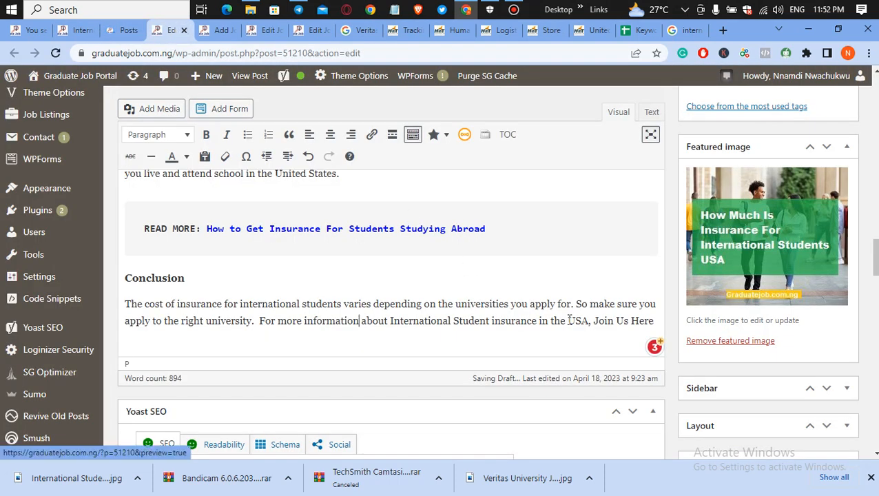
left_click_drag(591, 320, 656, 320)
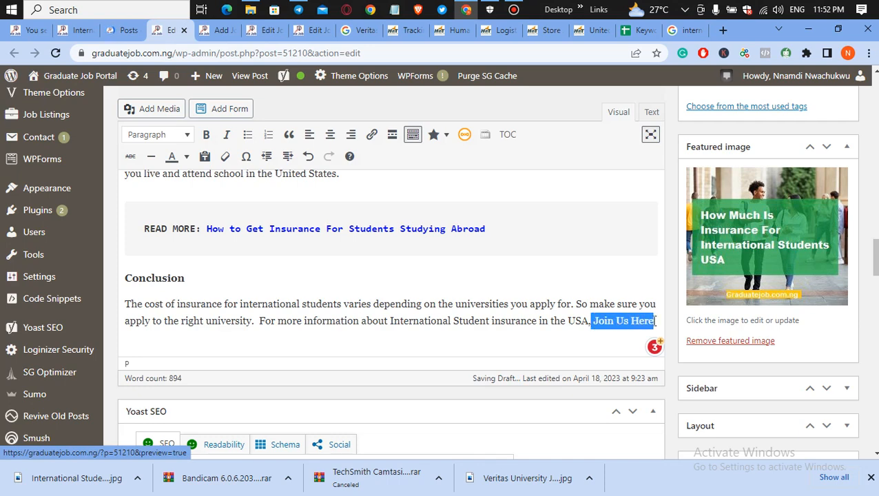
left_click(372, 136)
key("ctrl+v")
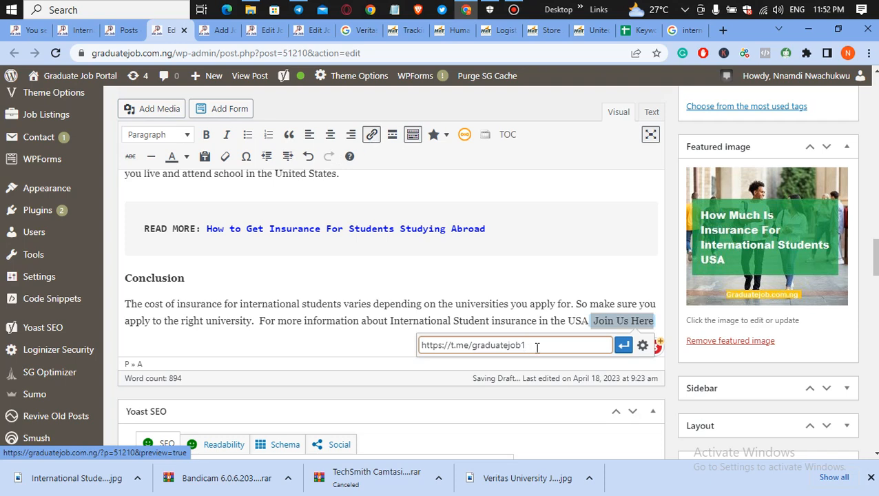
left_click(625, 346)
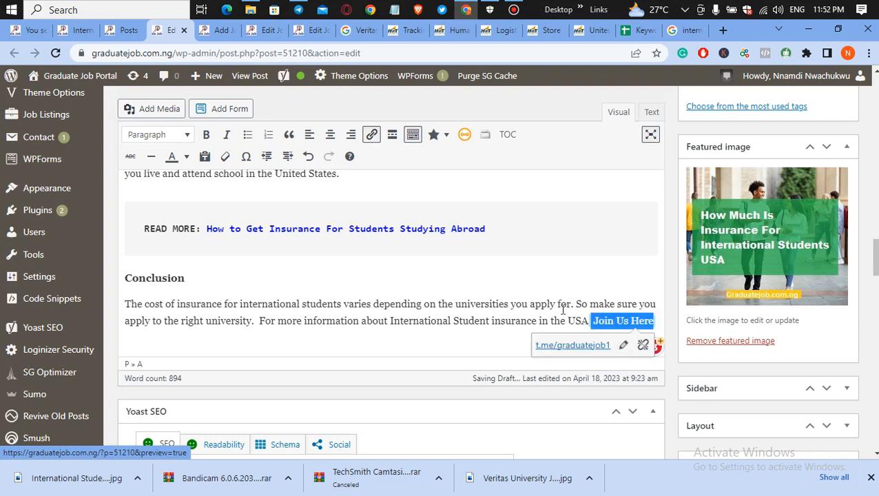
left_click(559, 308)
Step: Examine the post's Yoast SEO readability analysis, including its problems, improvements and good results
scroll(391, 275, "down", 2)
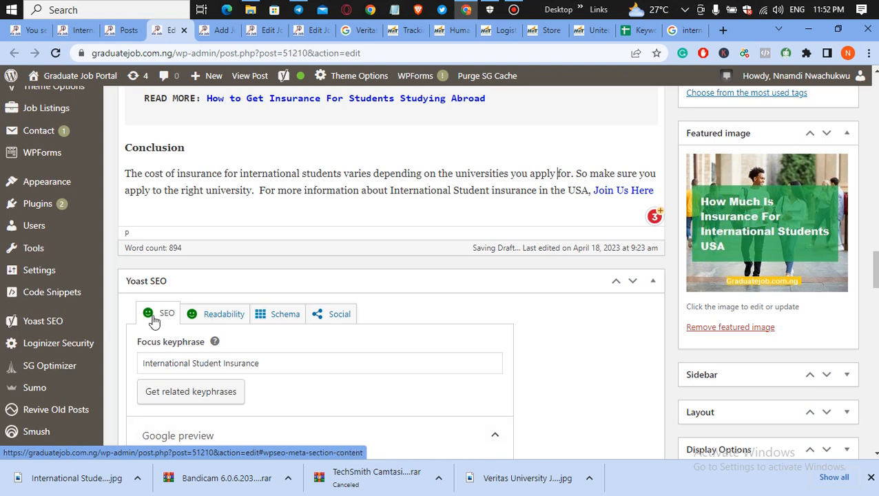
left_click(212, 317)
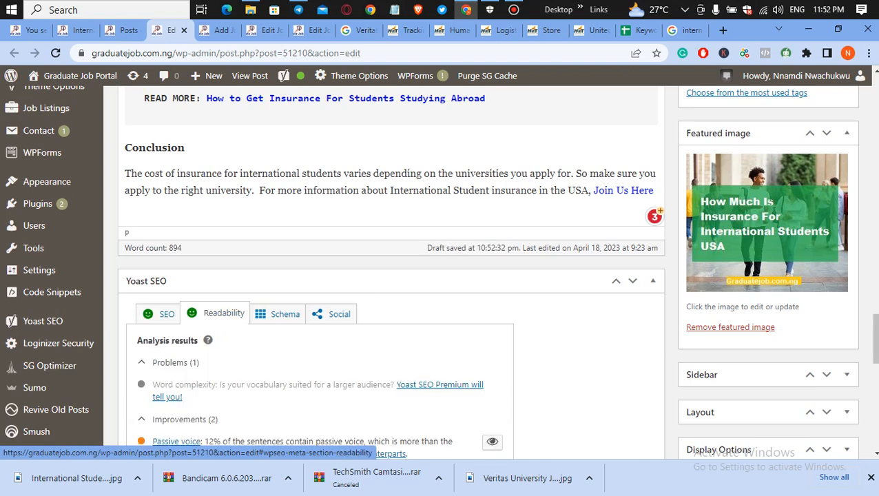
scroll(666, 343, "down", 2)
scroll(385, 275, "down", 2)
scroll(385, 275, "up", 2)
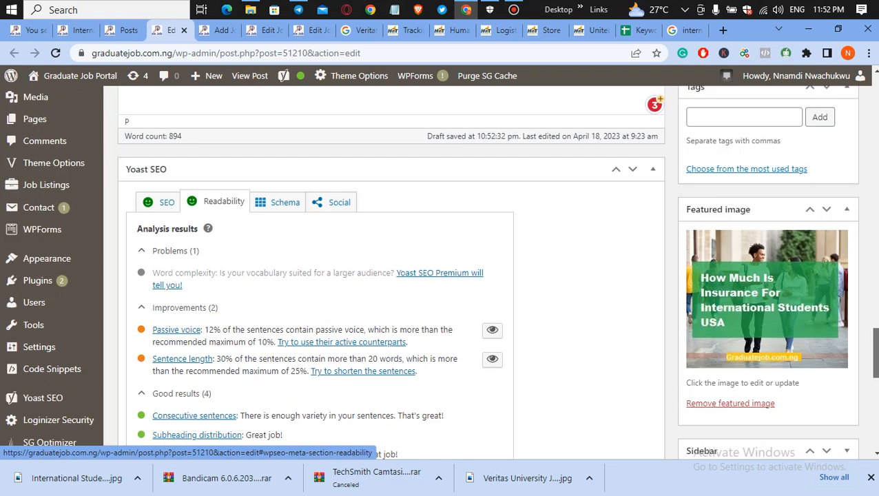
scroll(386, 276, "down", 1)
scroll(391, 275, "up", 2)
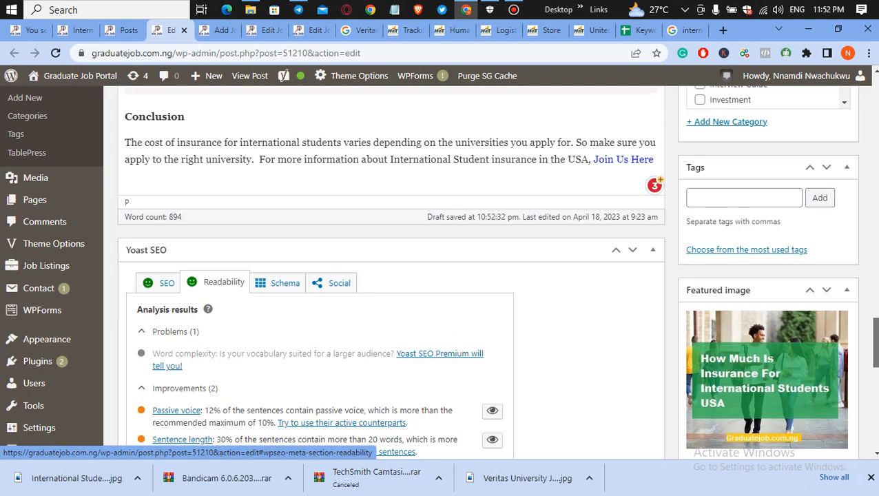
scroll(386, 276, "up", 3)
scroll(386, 275, "down", 1)
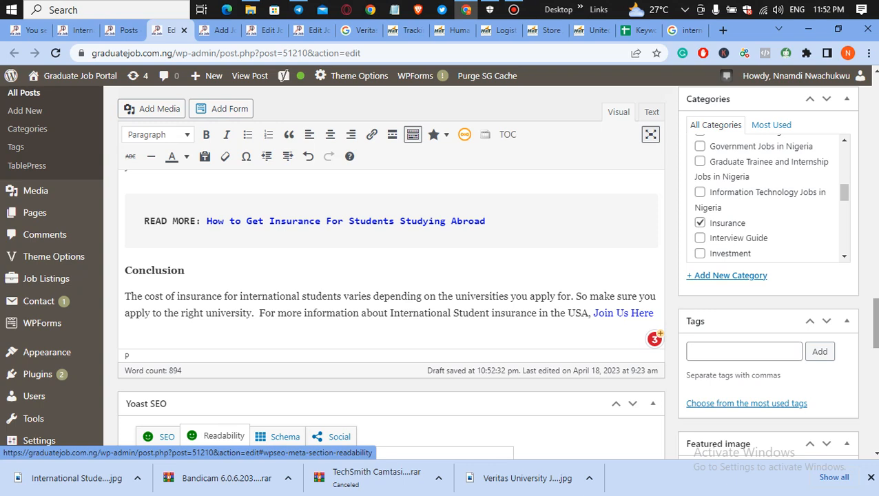
scroll(386, 275, "down", 7)
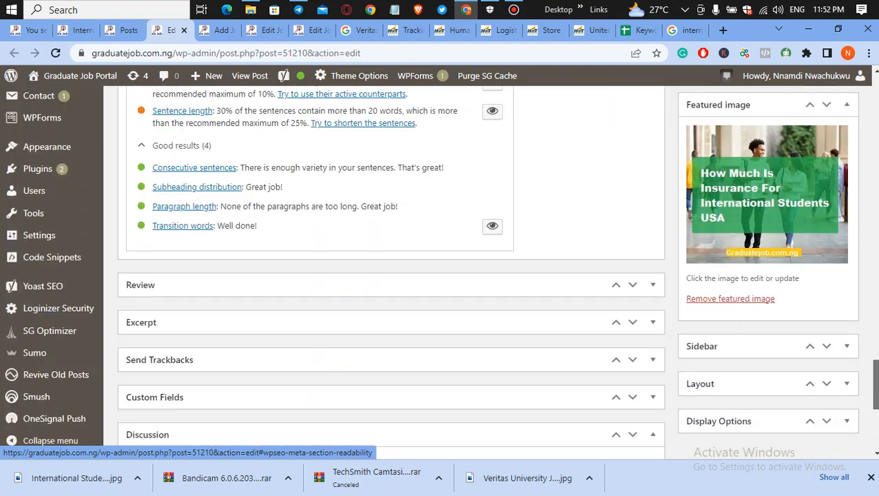
scroll(386, 275, "up", 9)
Step: Accept the suggested rewording "other ways exist" in the healthcare cost section and remove "to be part of" from the introduction
left_click_drag(875, 309, 875, 149)
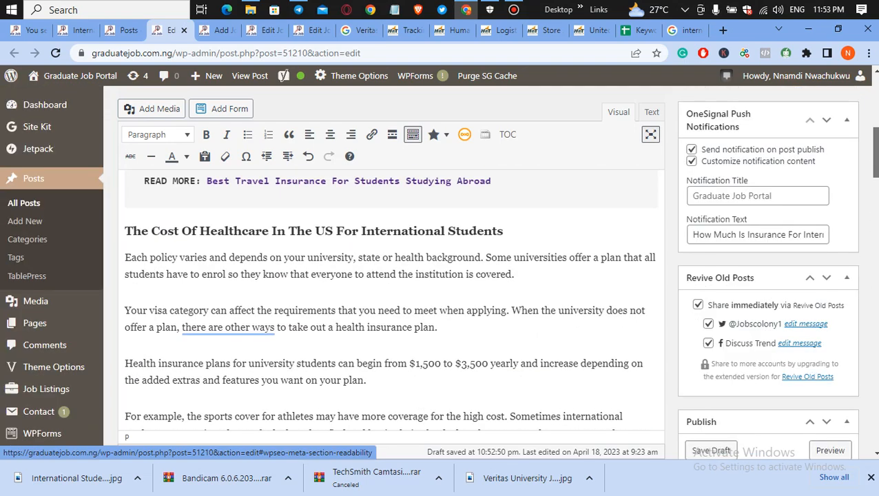
mouse_move(222, 330)
left_click(227, 361)
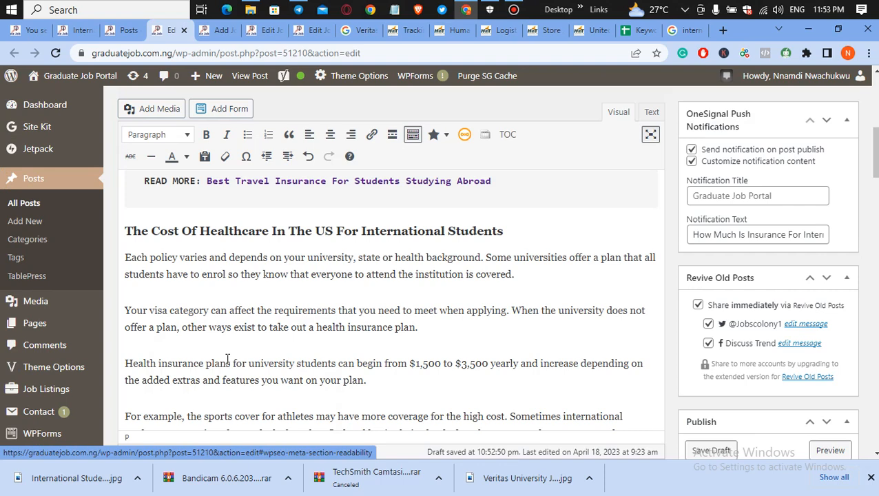
scroll(347, 355, "up", 4)
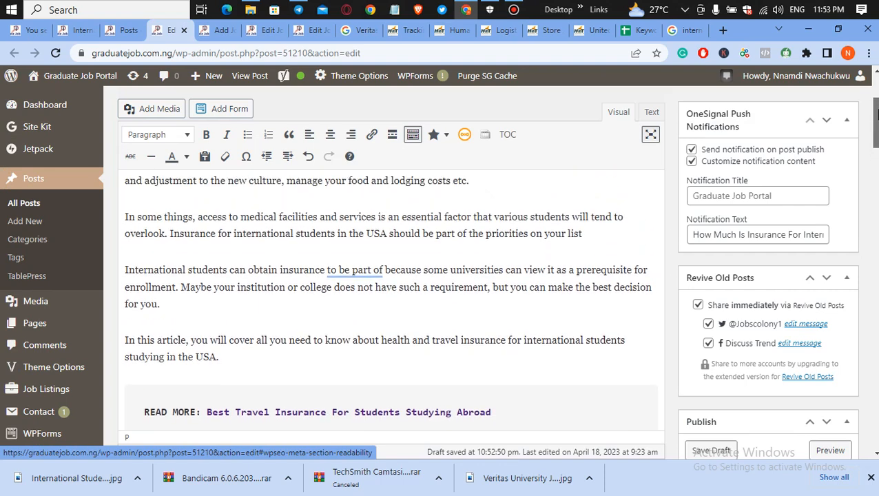
mouse_move(341, 270)
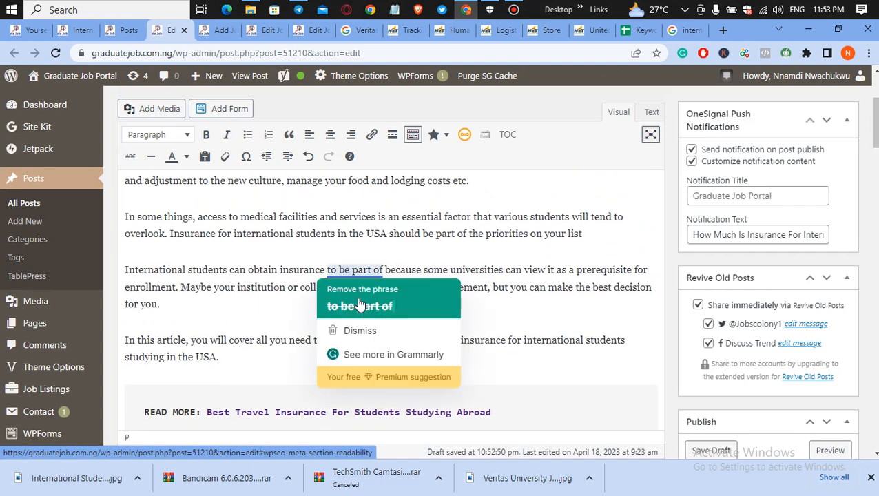
left_click(359, 298)
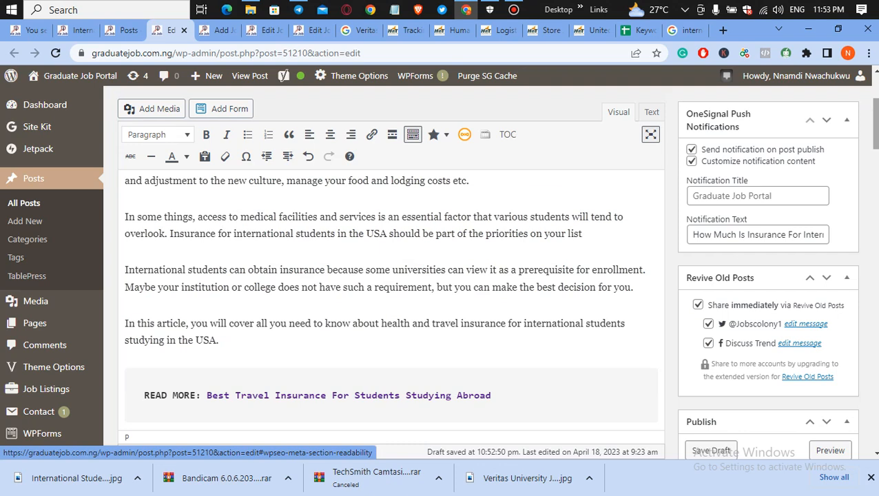
Step: Give the post's content and featured image a last check, and publish the post
scroll(391, 275, "up", 3)
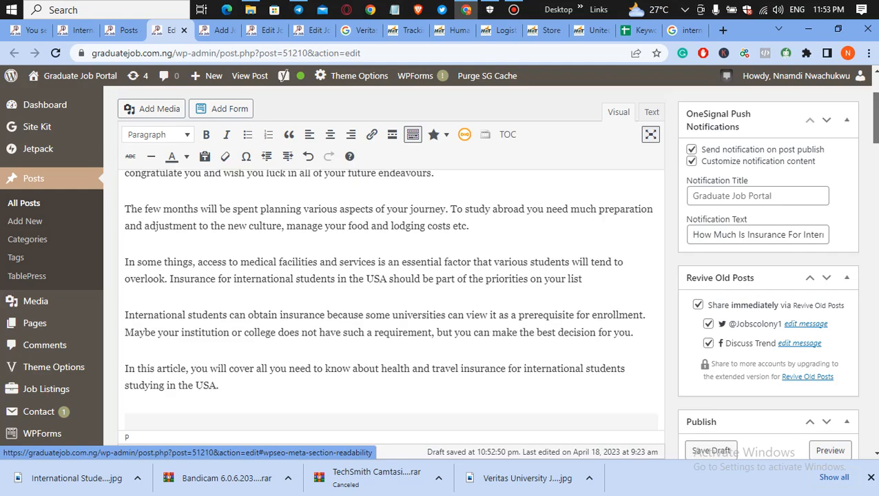
scroll(391, 275, "down", 9)
left_click_drag(876, 197, 875, 242)
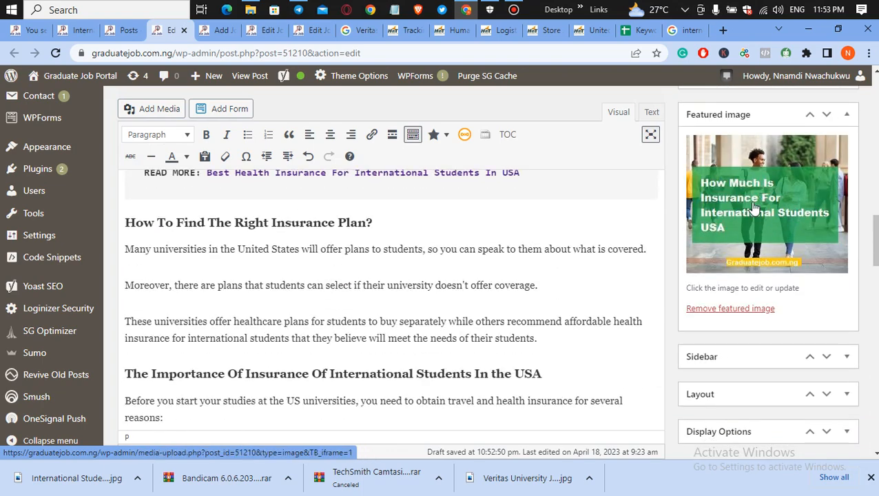
mouse_move(873, 268)
left_mouse_down()
mouse_move(873, 406)
mouse_move(873, 324)
mouse_move(864, 357)
mouse_move(873, 362)
mouse_move(852, 261)
mouse_move(869, 157)
mouse_move(872, 192)
mouse_move(866, 147)
mouse_move(874, 191)
left_mouse_up()
scroll(874, 192, "down", 1)
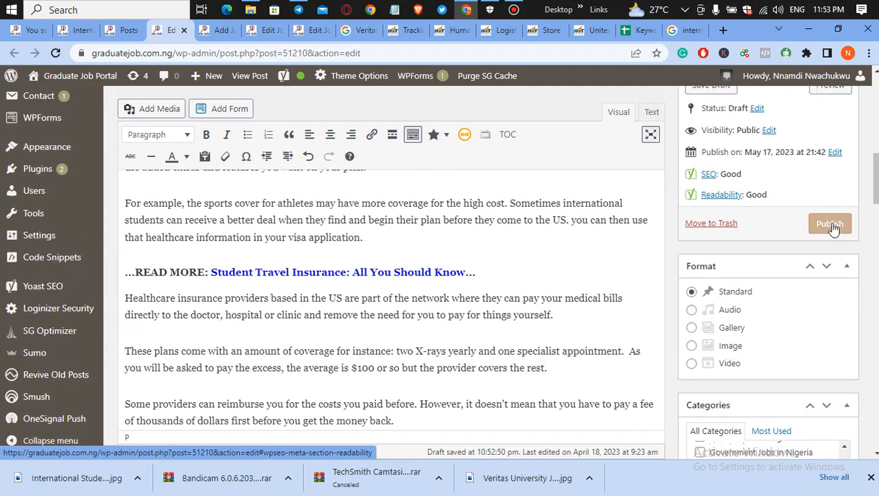
left_click(830, 228)
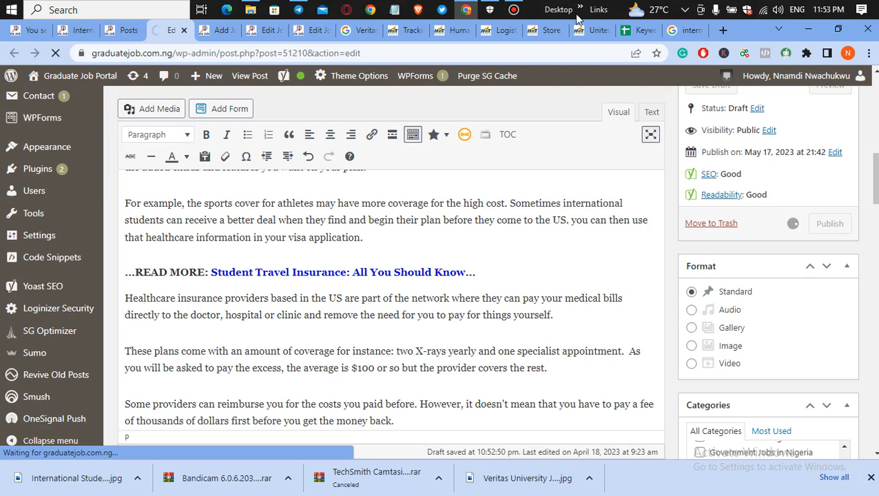
left_click(515, 9)
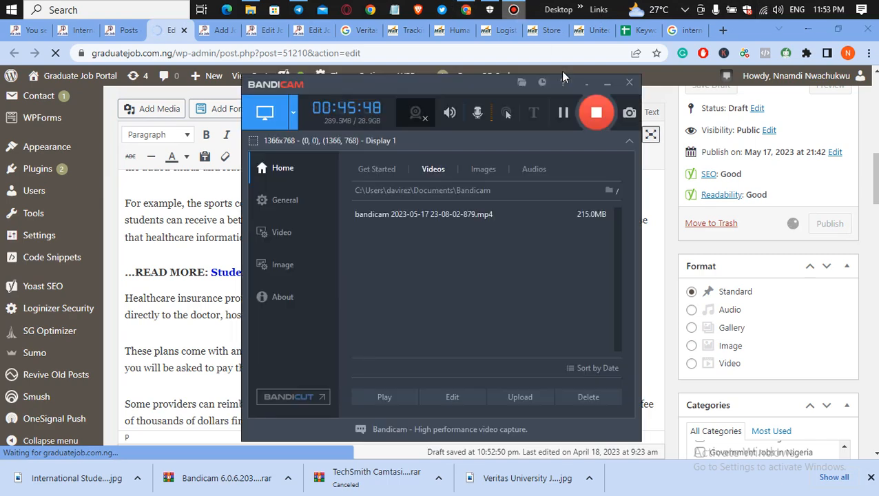